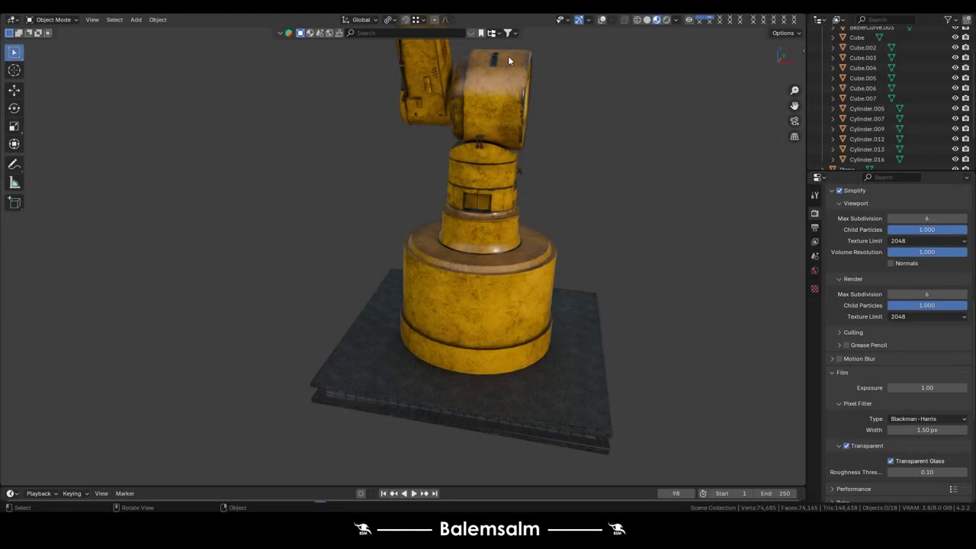
Orbit and zoom around the robot arm to inspect it and its DANGER sign from several angles
{"action": "mouse_move", "coordinate": [496, 145]}
{"action": "middle_mouse_down"}
{"action": "mouse_move", "coordinate": [404, 128]}
{"action": "mouse_move", "coordinate": [409, 283]}
{"action": "middle_mouse_up"}
{"action": "scroll", "coordinate": [419, 149], "scroll_direction": "up", "scroll_amount": 5}
{"action": "scroll", "coordinate": [410, 318], "scroll_direction": "up", "scroll_amount": 3}
{"action": "scroll", "coordinate": [373, 222], "scroll_direction": "up", "scroll_amount": 4}
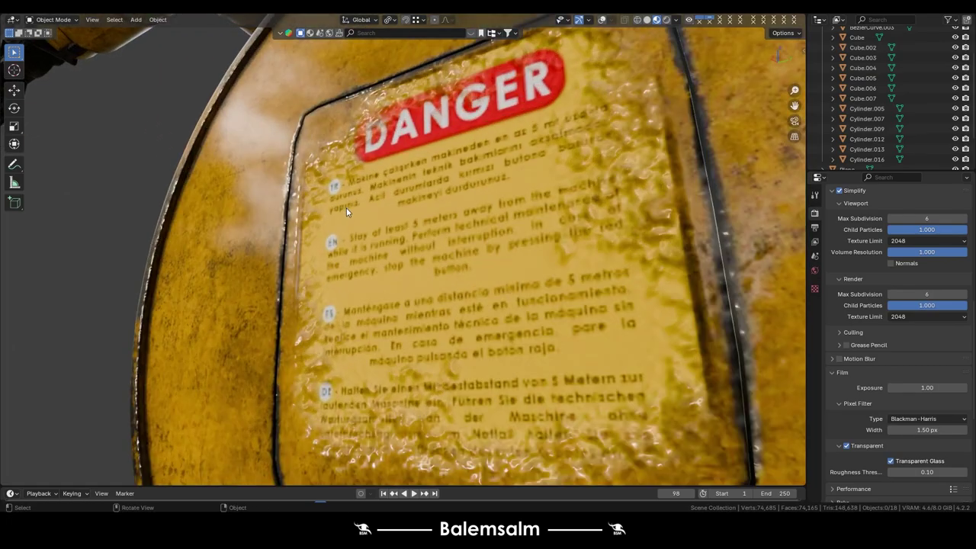
{"action": "mouse_move", "coordinate": [347, 211]}
{"action": "middle_mouse_down"}
{"action": "mouse_move", "coordinate": [424, 225]}
{"action": "mouse_move", "coordinate": [494, 404]}
{"action": "middle_mouse_up"}
{"action": "scroll", "coordinate": [425, 229], "scroll_direction": "down", "scroll_amount": 3}
{"action": "scroll", "coordinate": [426, 229], "scroll_direction": "down", "scroll_amount": 3}
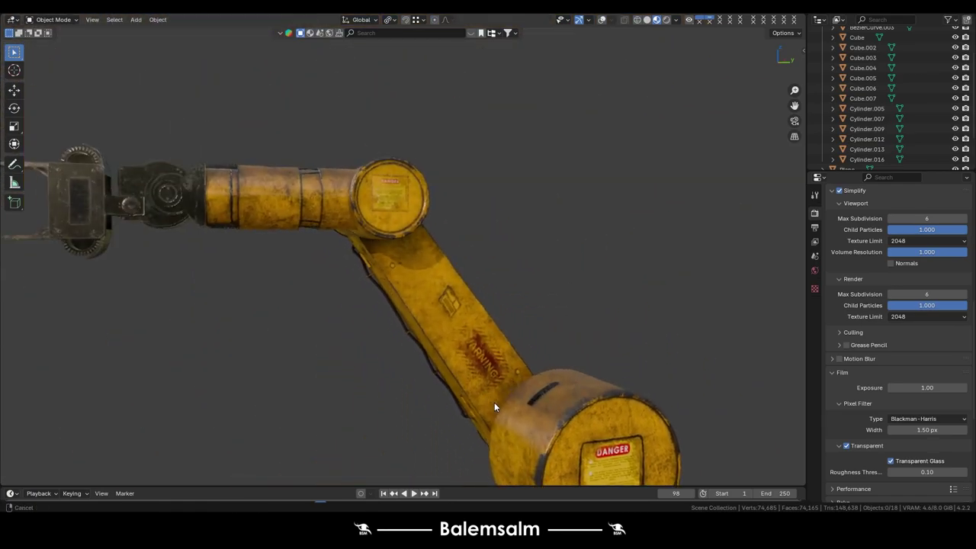
{"action": "scroll", "coordinate": [476, 364], "scroll_direction": "up", "scroll_amount": 5}
{"action": "mouse_move", "coordinate": [477, 363]}
{"action": "middle_mouse_down"}
{"action": "mouse_move", "coordinate": [404, 313]}
{"action": "mouse_move", "coordinate": [273, 345]}
{"action": "mouse_move", "coordinate": [386, 371]}
{"action": "mouse_move", "coordinate": [612, 386]}
{"action": "mouse_move", "coordinate": [626, 361]}
{"action": "mouse_move", "coordinate": [671, 327]}
{"action": "mouse_move", "coordinate": [364, 340]}
{"action": "mouse_move", "coordinate": [591, 283]}
{"action": "mouse_move", "coordinate": [261, 376]}
{"action": "mouse_move", "coordinate": [475, 277]}
{"action": "mouse_move", "coordinate": [435, 321]}
{"action": "mouse_move", "coordinate": [482, 329]}
{"action": "mouse_move", "coordinate": [514, 394]}
{"action": "mouse_move", "coordinate": [362, 252]}
{"action": "mouse_move", "coordinate": [306, 266]}
{"action": "mouse_move", "coordinate": [235, 258]}
{"action": "mouse_move", "coordinate": [336, 325]}
{"action": "mouse_move", "coordinate": [264, 297]}
{"action": "mouse_move", "coordinate": [487, 235]}
{"action": "mouse_move", "coordinate": [418, 217]}
{"action": "mouse_move", "coordinate": [444, 244]}
{"action": "mouse_move", "coordinate": [370, 279]}
{"action": "mouse_move", "coordinate": [416, 354]}
{"action": "mouse_move", "coordinate": [344, 306]}
{"action": "mouse_move", "coordinate": [353, 327]}
{"action": "mouse_move", "coordinate": [371, 323]}
{"action": "mouse_move", "coordinate": [185, 360]}
{"action": "mouse_move", "coordinate": [362, 285]}
{"action": "mouse_move", "coordinate": [278, 201]}
{"action": "mouse_move", "coordinate": [342, 179]}
{"action": "mouse_move", "coordinate": [321, 120]}
{"action": "mouse_move", "coordinate": [281, 145]}
{"action": "mouse_move", "coordinate": [290, 236]}
{"action": "mouse_move", "coordinate": [517, 174]}
{"action": "mouse_move", "coordinate": [436, 217]}
{"action": "mouse_move", "coordinate": [415, 272]}
{"action": "mouse_move", "coordinate": [425, 233]}
{"action": "mouse_move", "coordinate": [446, 253]}
{"action": "mouse_move", "coordinate": [387, 293]}
{"action": "mouse_move", "coordinate": [420, 204]}
{"action": "mouse_move", "coordinate": [370, 382]}
{"action": "mouse_move", "coordinate": [323, 255]}
{"action": "mouse_move", "coordinate": [283, 229]}
{"action": "mouse_move", "coordinate": [251, 242]}
{"action": "mouse_move", "coordinate": [247, 273]}
{"action": "mouse_move", "coordinate": [359, 283]}
{"action": "mouse_move", "coordinate": [495, 231]}
{"action": "mouse_move", "coordinate": [437, 242]}
{"action": "mouse_move", "coordinate": [440, 370]}
{"action": "mouse_move", "coordinate": [481, 291]}
{"action": "mouse_move", "coordinate": [466, 218]}
{"action": "mouse_move", "coordinate": [647, 285]}
{"action": "mouse_move", "coordinate": [582, 285]}
{"action": "mouse_move", "coordinate": [592, 305]}
{"action": "mouse_move", "coordinate": [651, 290]}
{"action": "mouse_move", "coordinate": [614, 318]}
{"action": "mouse_move", "coordinate": [484, 249]}
{"action": "mouse_move", "coordinate": [404, 253]}
{"action": "mouse_move", "coordinate": [499, 258]}
{"action": "mouse_move", "coordinate": [524, 227]}
{"action": "mouse_move", "coordinate": [429, 242]}
{"action": "mouse_move", "coordinate": [451, 286]}
{"action": "mouse_move", "coordinate": [516, 212]}
{"action": "mouse_move", "coordinate": [497, 196]}
{"action": "mouse_move", "coordinate": [405, 189]}
{"action": "mouse_move", "coordinate": [478, 212]}
{"action": "mouse_move", "coordinate": [514, 264]}
{"action": "mouse_move", "coordinate": [553, 277]}
{"action": "mouse_move", "coordinate": [353, 282]}
{"action": "mouse_move", "coordinate": [398, 295]}
{"action": "mouse_move", "coordinate": [499, 272]}
{"action": "mouse_move", "coordinate": [569, 274]}
{"action": "mouse_move", "coordinate": [496, 289]}
{"action": "mouse_move", "coordinate": [462, 385]}
{"action": "mouse_move", "coordinate": [505, 300]}
{"action": "mouse_move", "coordinate": [365, 367]}
{"action": "mouse_move", "coordinate": [389, 353]}
{"action": "mouse_move", "coordinate": [421, 425]}
{"action": "mouse_move", "coordinate": [354, 203]}
{"action": "mouse_move", "coordinate": [495, 341]}
{"action": "mouse_move", "coordinate": [603, 343]}
{"action": "mouse_move", "coordinate": [724, 364]}
{"action": "mouse_move", "coordinate": [784, 340]}
{"action": "mouse_move", "coordinate": [330, 257]}
{"action": "mouse_move", "coordinate": [455, 308]}
{"action": "mouse_move", "coordinate": [516, 264]}
{"action": "mouse_move", "coordinate": [500, 267]}
{"action": "mouse_move", "coordinate": [489, 248]}
{"action": "mouse_move", "coordinate": [506, 262]}
{"action": "mouse_move", "coordinate": [384, 338]}
{"action": "mouse_move", "coordinate": [408, 326]}
{"action": "mouse_move", "coordinate": [361, 312]}
{"action": "mouse_move", "coordinate": [463, 365]}
{"action": "mouse_move", "coordinate": [415, 146]}
{"action": "mouse_move", "coordinate": [469, 254]}
{"action": "mouse_move", "coordinate": [503, 259]}
{"action": "mouse_move", "coordinate": [458, 231]}
{"action": "middle_mouse_up"}
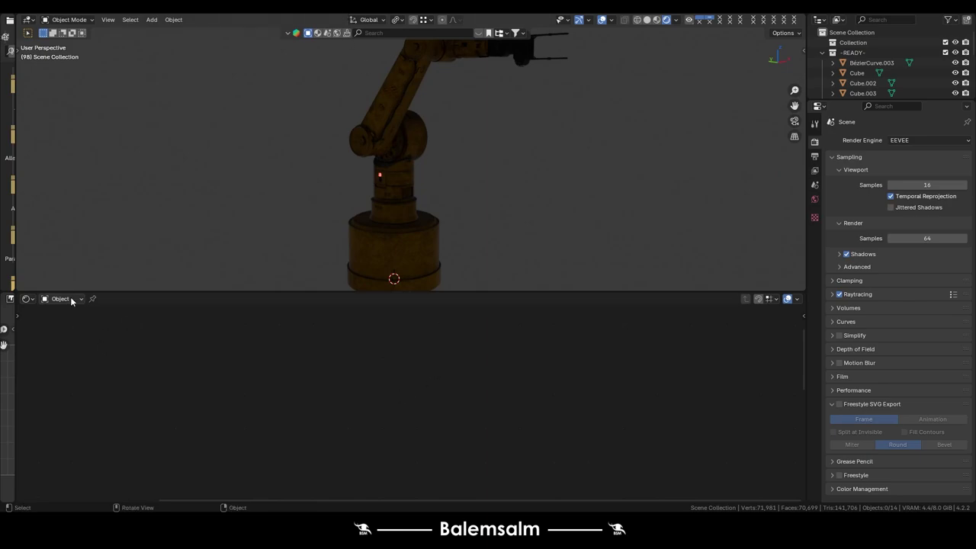
Show the World node tree and add mapped environment texture nodes loading the autumn-field HDRI
{"action": "left_click", "coordinate": [71, 300]}
{"action": "left_click", "coordinate": [80, 339]}
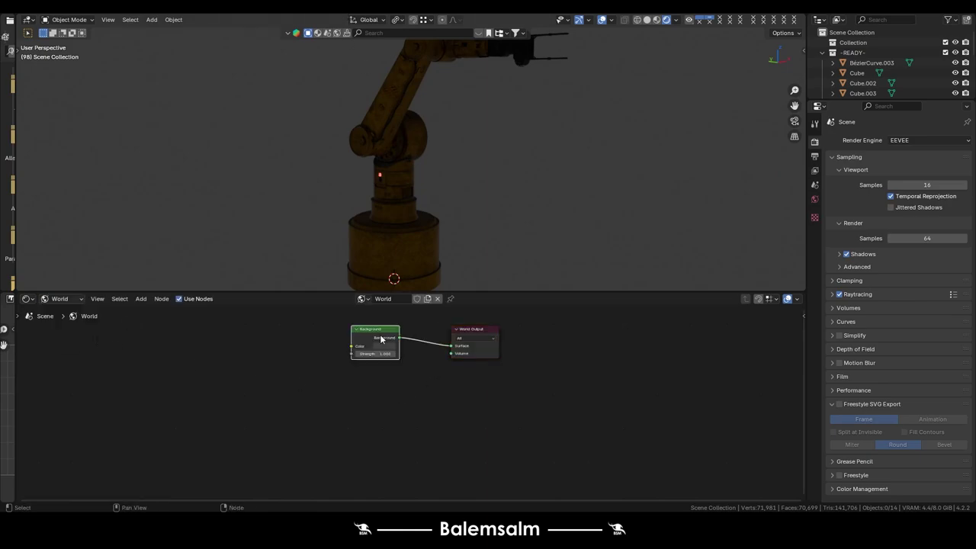
{"action": "key", "text": "ctrl+t"}
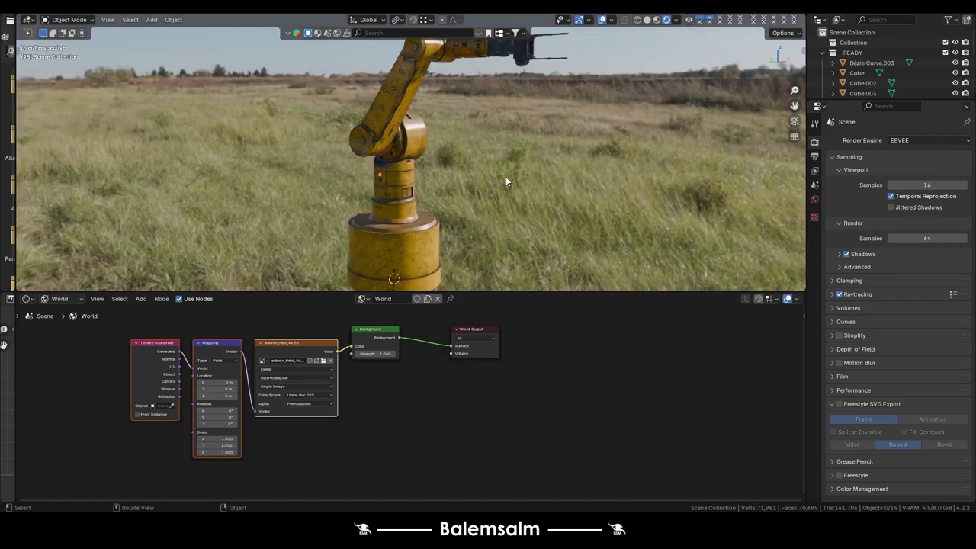
{"action": "scroll", "coordinate": [506, 176], "scroll_direction": "down", "scroll_amount": 1}
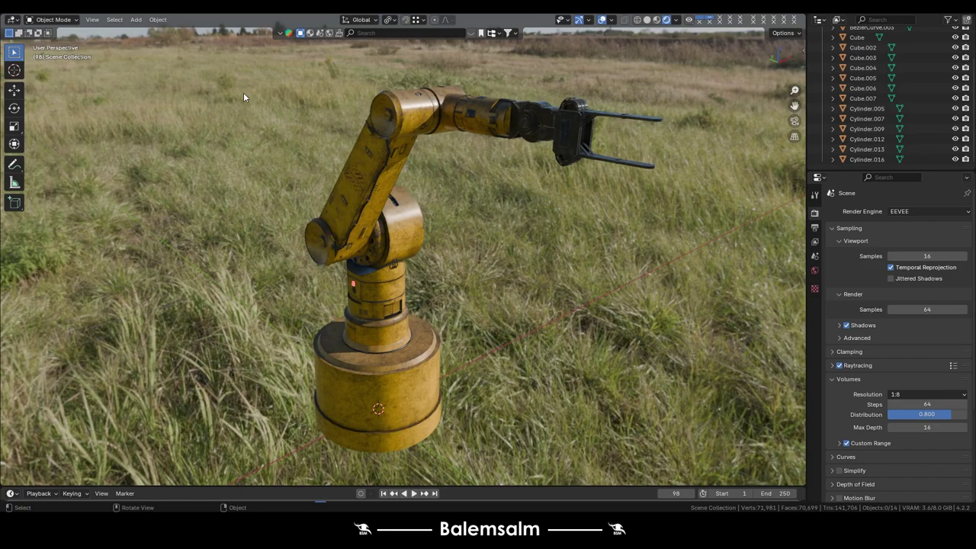
Add a plane under the robot arm, scale it up about 12.38 times, then deselect it
{"action": "mouse_move", "coordinate": [243, 93]}
{"action": "middle_mouse_down"}
{"action": "mouse_move", "coordinate": [259, 276]}
{"action": "mouse_move", "coordinate": [223, 329]}
{"action": "mouse_move", "coordinate": [309, 290]}
{"action": "middle_mouse_up"}
{"action": "key", "text": "shift+a"}
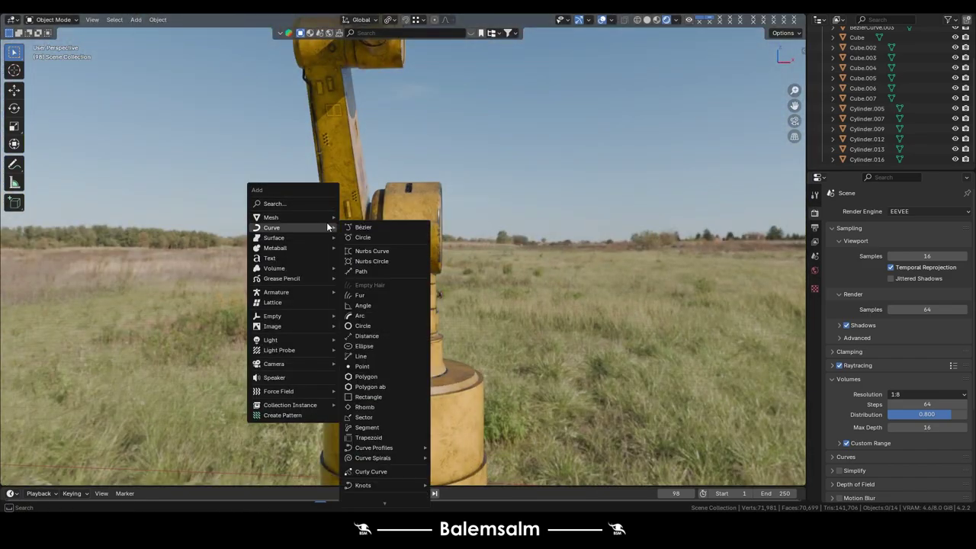
{"action": "left_click", "coordinate": [360, 218]}
{"action": "scroll", "coordinate": [347, 235], "scroll_direction": "down", "scroll_amount": 3}
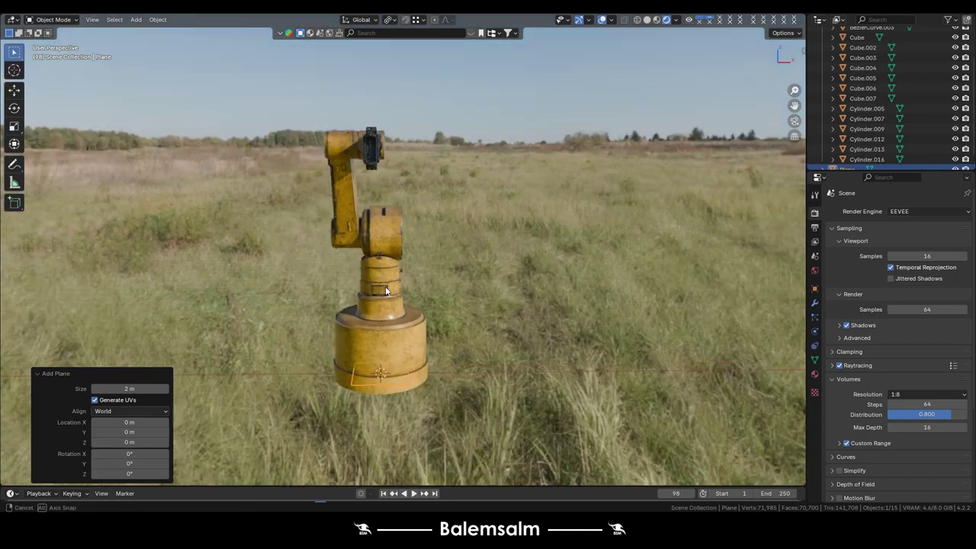
{"action": "middle_click_drag", "start_coordinate": [347, 235], "coordinate": [358, 320]}
{"action": "key", "text": "s"}
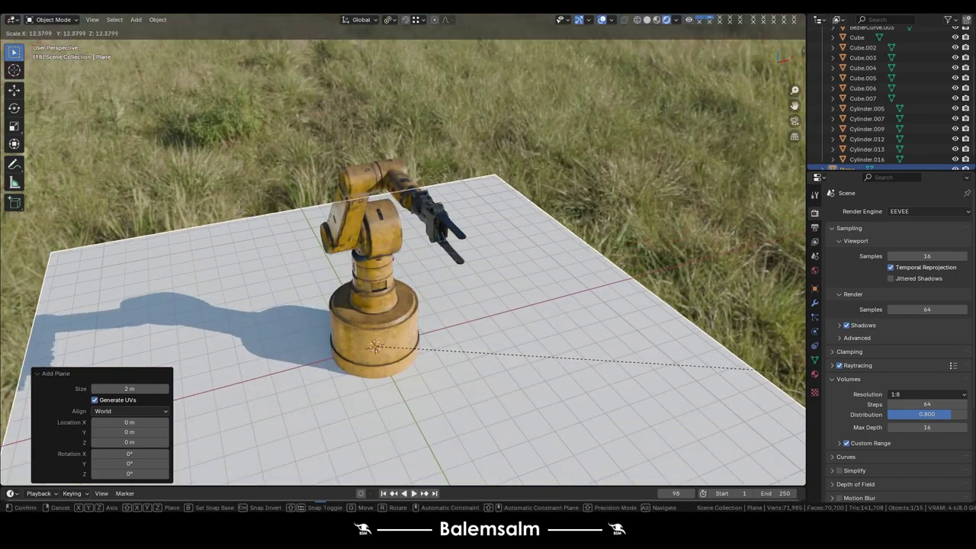
{"action": "left_click", "coordinate": [358, 360]}
{"action": "left_click", "coordinate": [627, 158]}
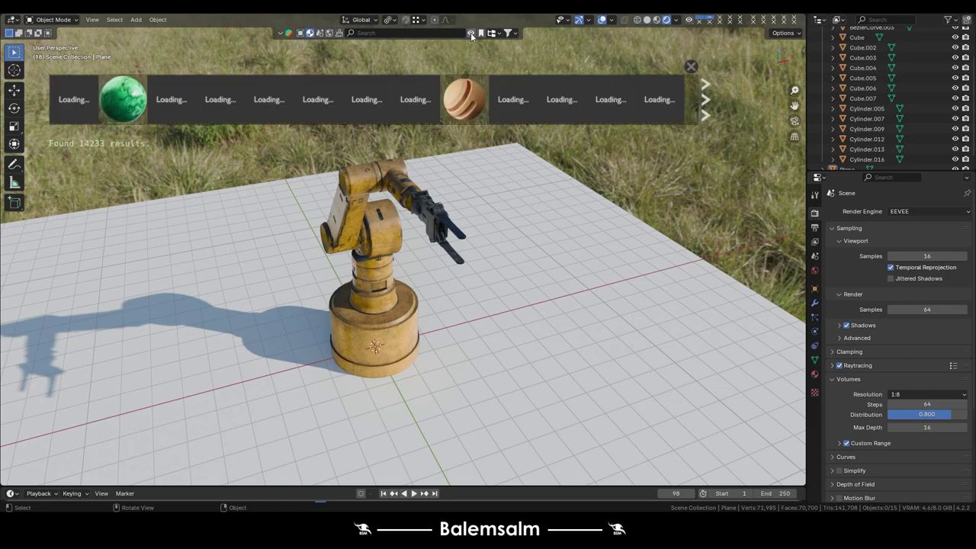
Search the online material library for 'metal' and drop the woven Metal mic-mesh material on the plane
{"action": "left_click", "coordinate": [447, 32]}
{"action": "type", "text": "metal"}
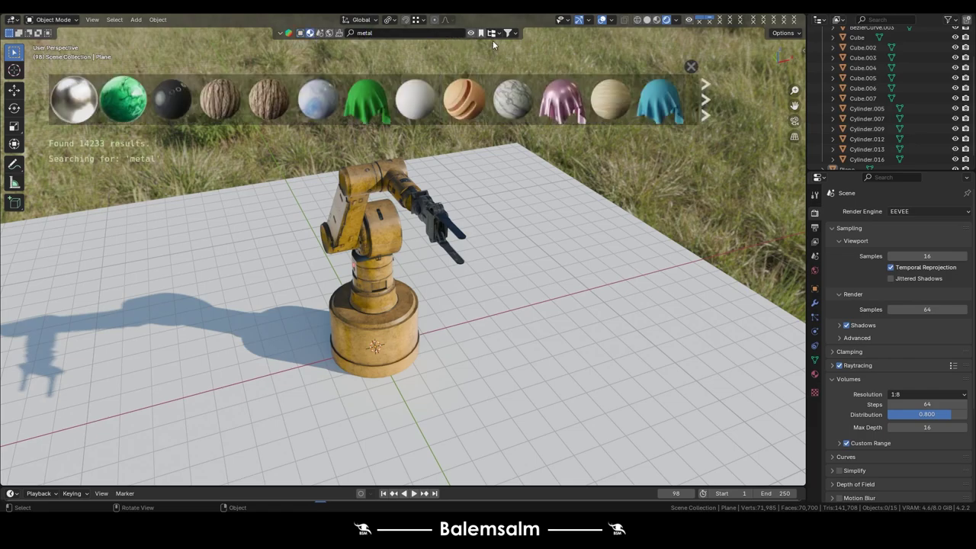
{"action": "left_click", "coordinate": [510, 33]}
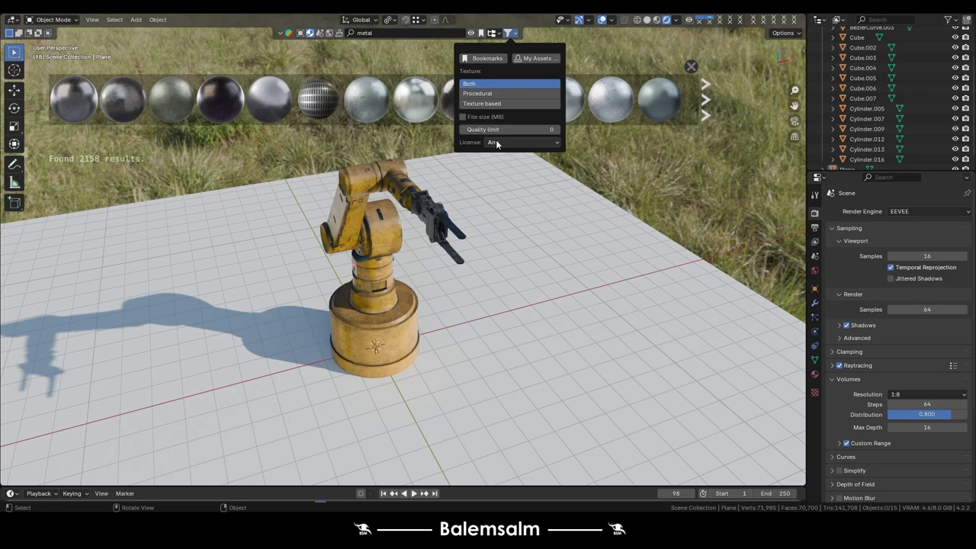
{"action": "left_click", "coordinate": [496, 142]}
{"action": "left_click", "coordinate": [496, 31]}
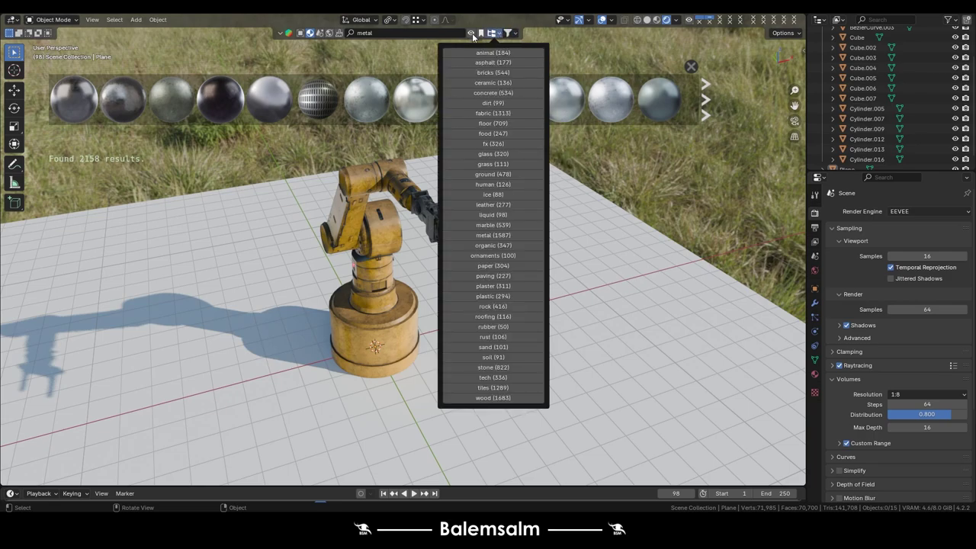
{"action": "left_click", "coordinate": [482, 34]}
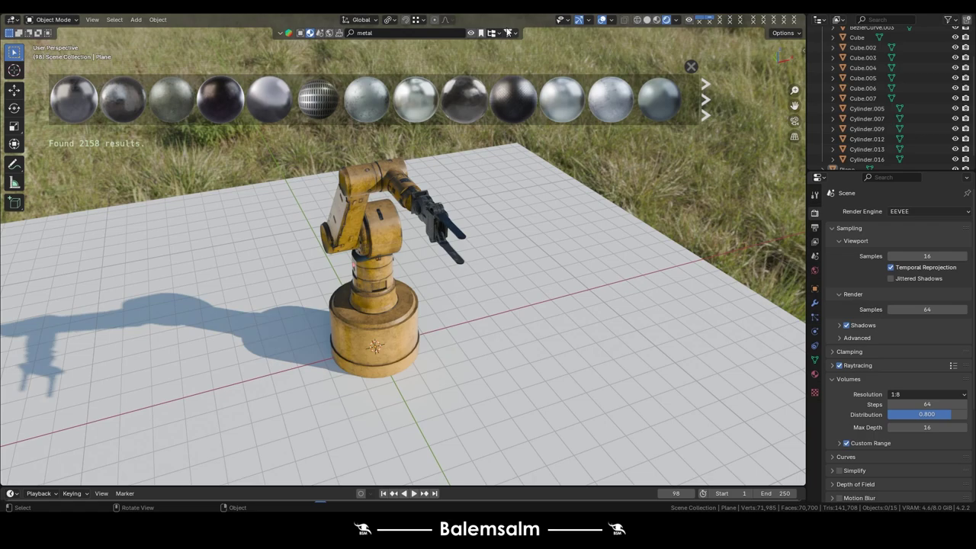
{"action": "left_click", "coordinate": [508, 33]}
{"action": "scroll", "coordinate": [564, 99], "scroll_direction": "down", "scroll_amount": 3}
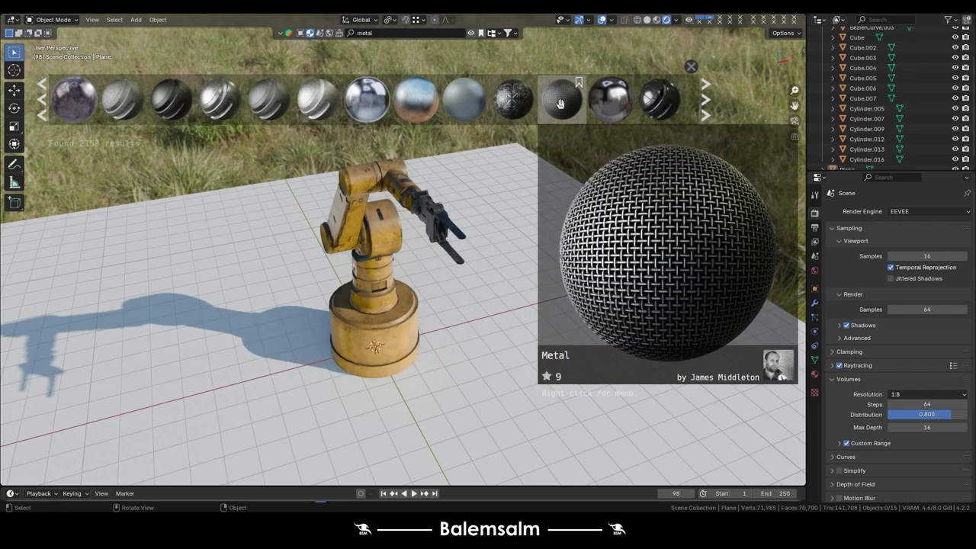
{"action": "left_click_drag", "start_coordinate": [561, 103], "coordinate": [566, 313]}
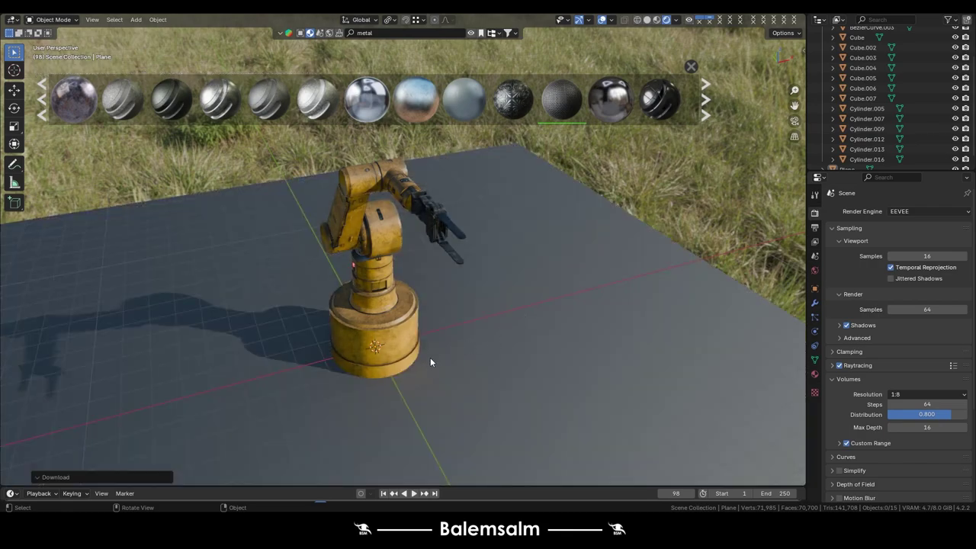
Set rendering to Cycles on GPU Compute with the Experimental feature set and viewport denoising
{"action": "left_click", "coordinate": [472, 33]}
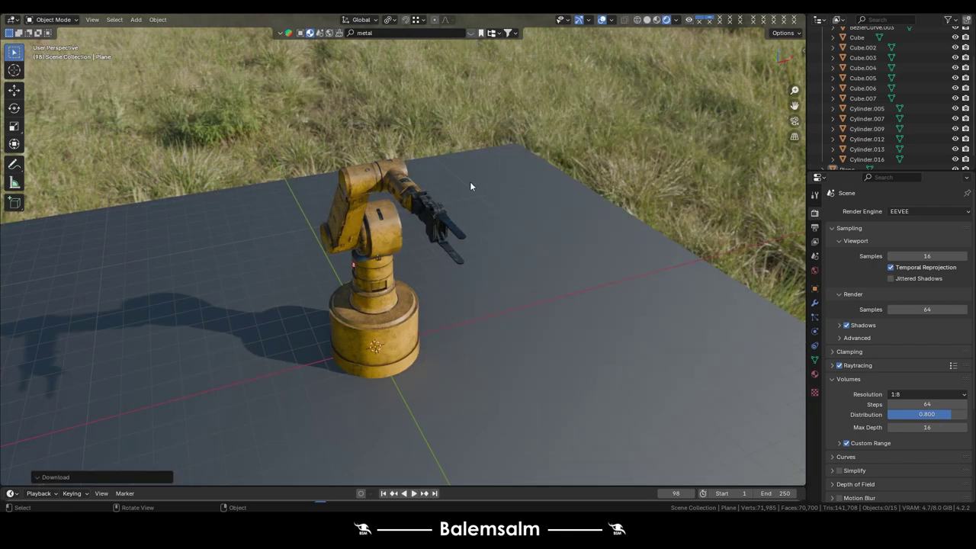
{"action": "mouse_move", "coordinate": [470, 182]}
{"action": "middle_mouse_down"}
{"action": "mouse_move", "coordinate": [477, 360]}
{"action": "mouse_move", "coordinate": [754, 322]}
{"action": "middle_mouse_up"}
{"action": "left_click", "coordinate": [902, 211]}
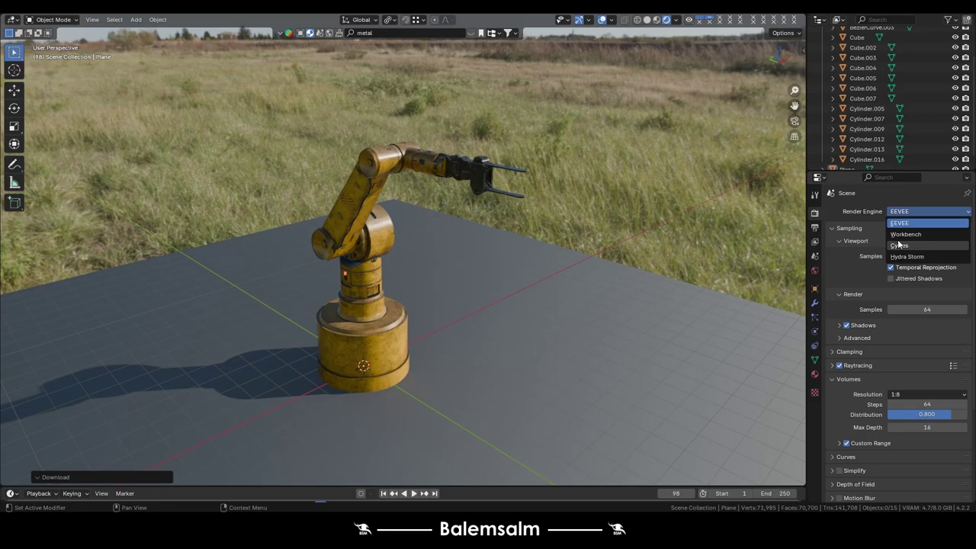
{"action": "left_click", "coordinate": [907, 246]}
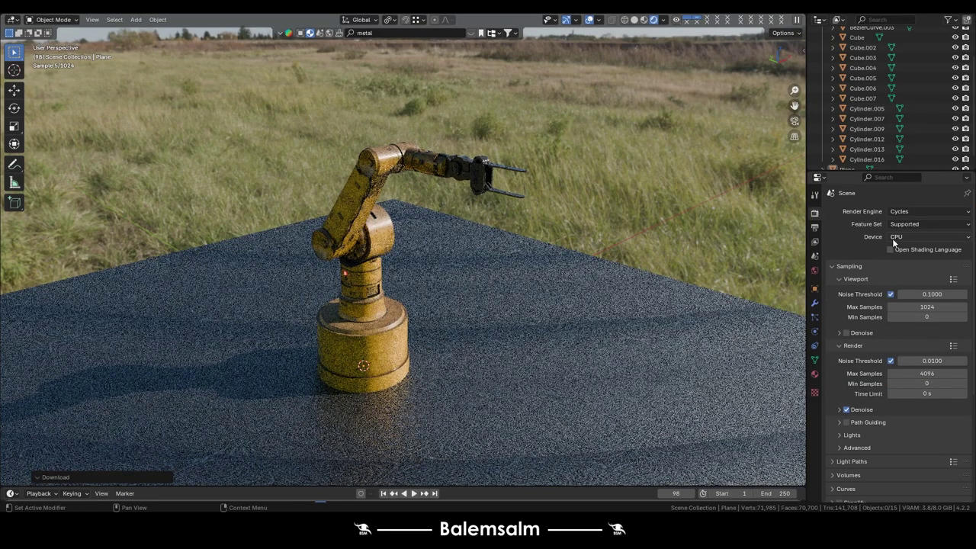
{"action": "left_click", "coordinate": [892, 238]}
{"action": "left_click", "coordinate": [897, 260]}
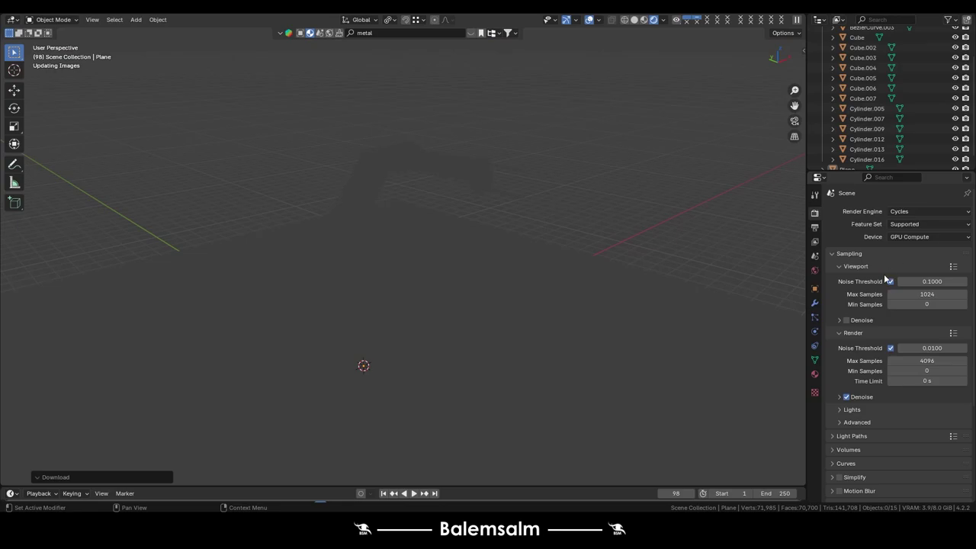
{"action": "left_click", "coordinate": [846, 321]}
{"action": "left_click", "coordinate": [905, 224]}
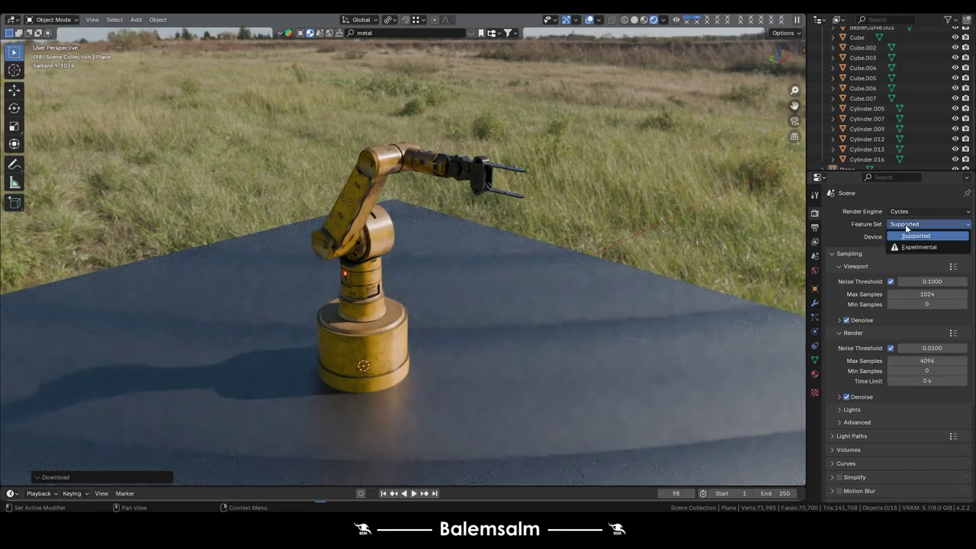
{"action": "left_click", "coordinate": [903, 247]}
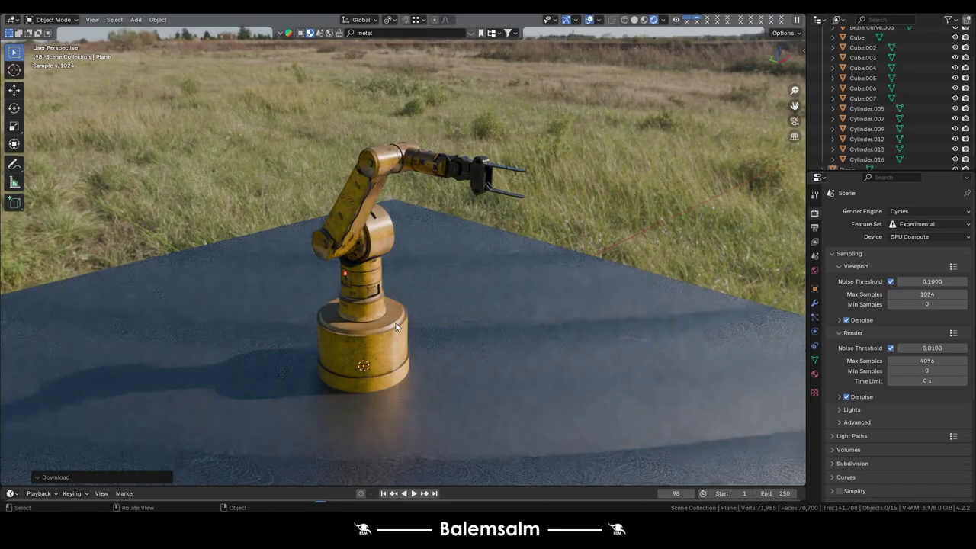
Select the ground plane and bring up its material settings
{"action": "mouse_move", "coordinate": [381, 323]}
{"action": "middle_mouse_down"}
{"action": "mouse_move", "coordinate": [361, 329]}
{"action": "mouse_move", "coordinate": [382, 335]}
{"action": "middle_mouse_up"}
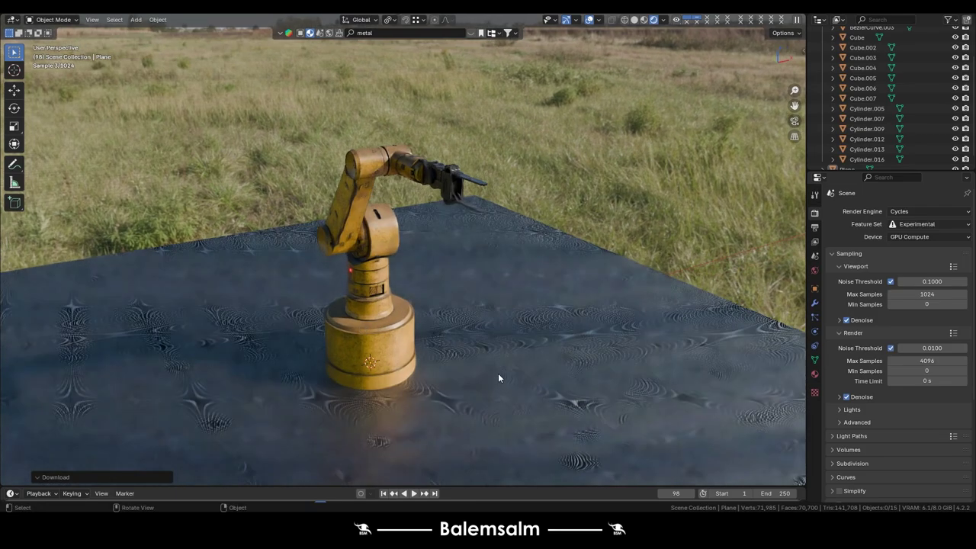
{"action": "left_click", "coordinate": [498, 373]}
{"action": "left_click", "coordinate": [815, 374]}
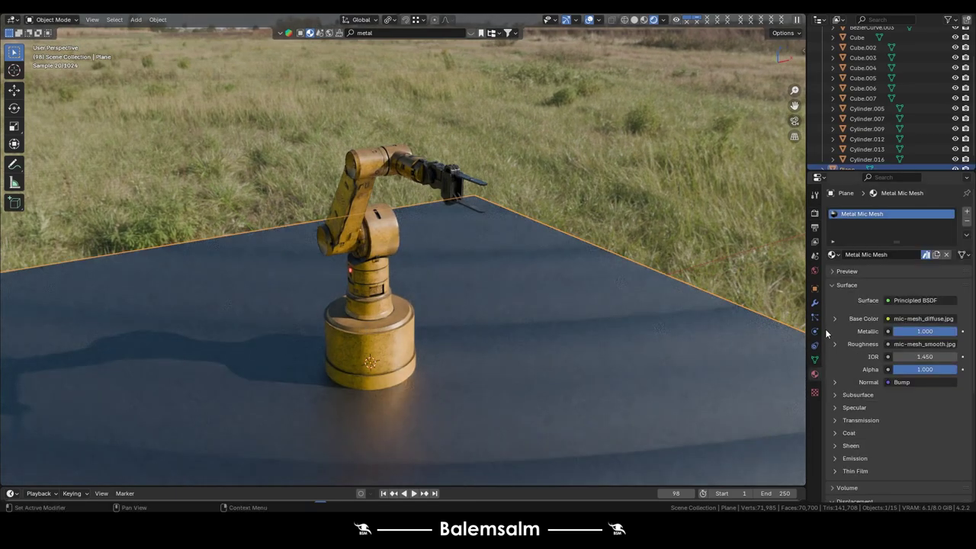
Replace the plane's Metal mic-mesh material with the diamond tread-plate metal material
{"action": "left_click", "coordinate": [967, 222]}
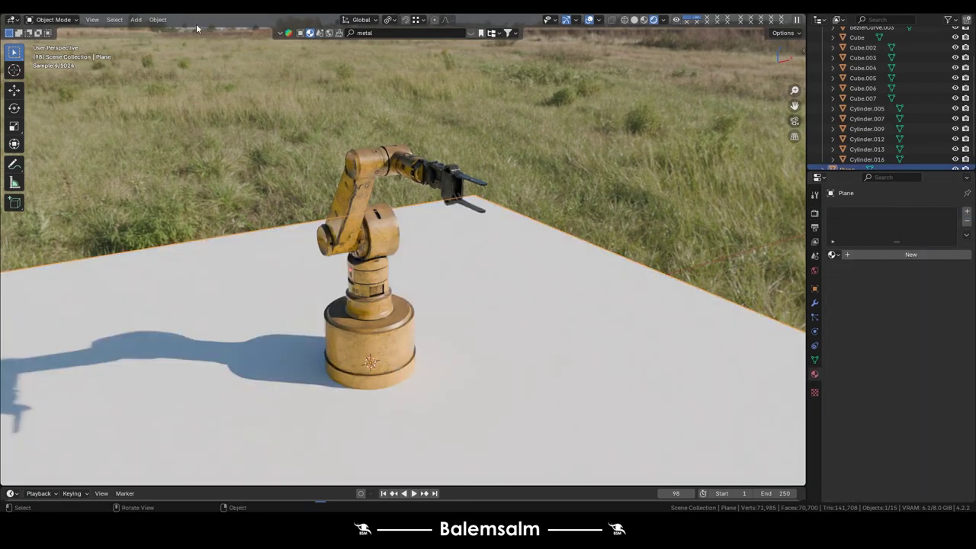
{"action": "left_click", "coordinate": [472, 33]}
{"action": "mouse_move", "coordinate": [561, 100]}
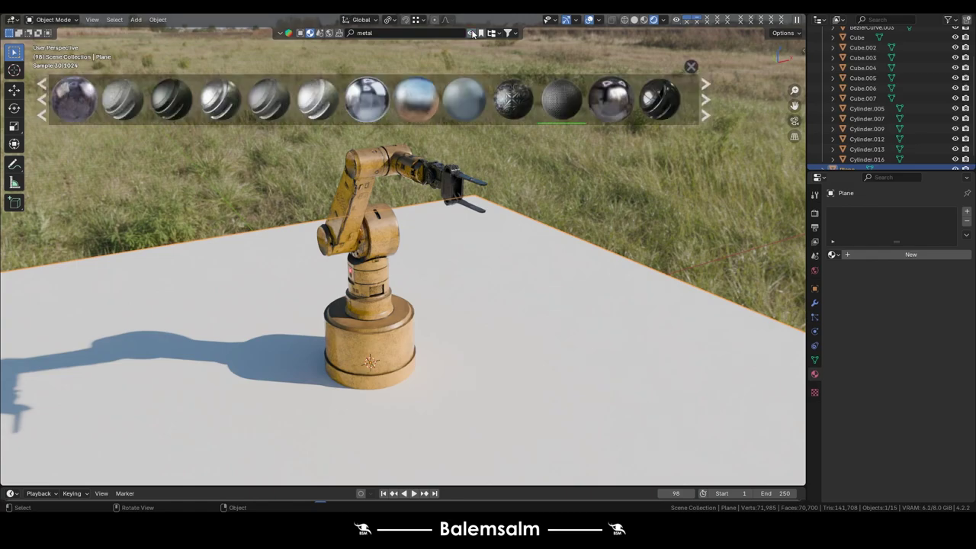
{"action": "scroll", "coordinate": [547, 107], "scroll_direction": "up", "scroll_amount": 2}
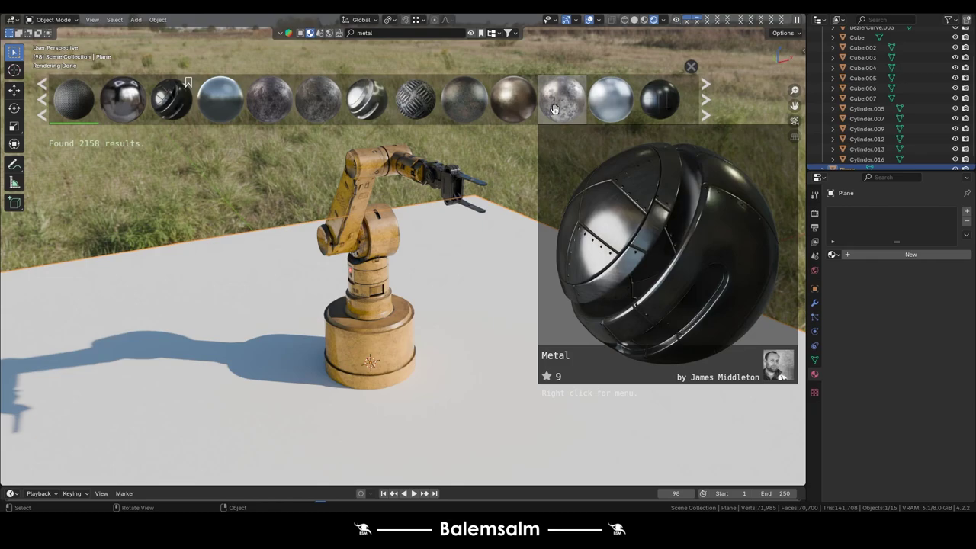
{"action": "scroll", "coordinate": [557, 106], "scroll_direction": "down", "scroll_amount": 4}
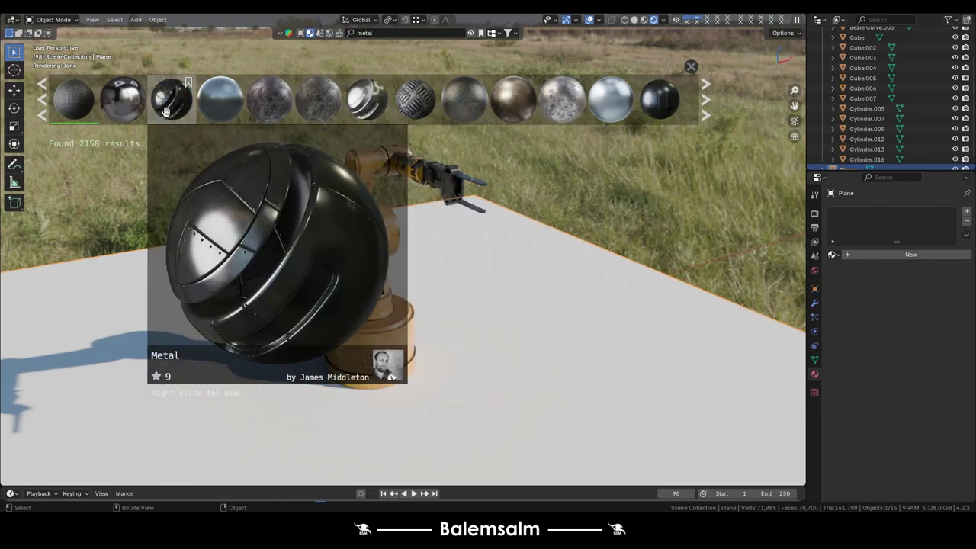
{"action": "mouse_move", "coordinate": [415, 100]}
{"action": "left_click_drag", "start_coordinate": [412, 105], "coordinate": [393, 340]}
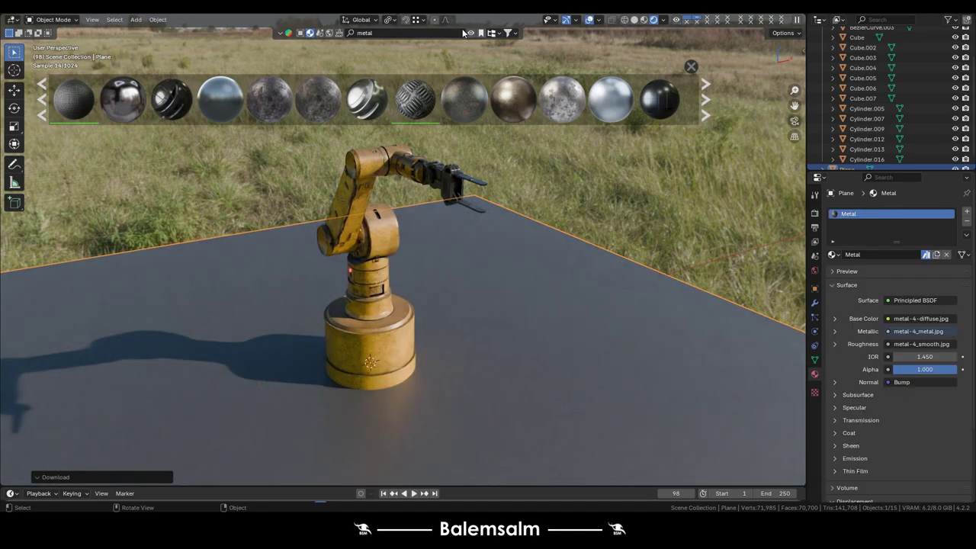
Finish applying the tread-plate material's raised relief through the plane's context menu
{"action": "left_click", "coordinate": [463, 33]}
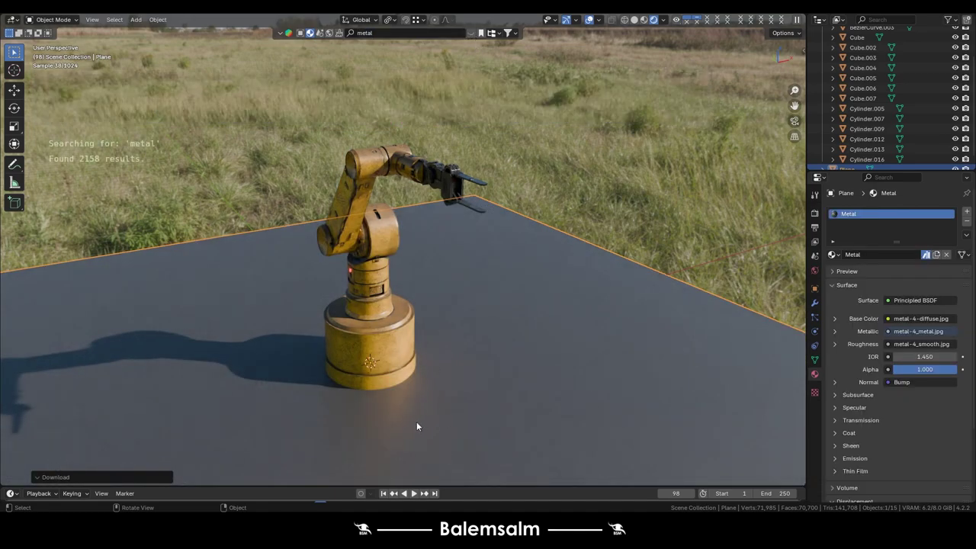
{"action": "scroll", "coordinate": [414, 431], "scroll_direction": "up", "scroll_amount": 3}
{"action": "scroll", "coordinate": [412, 427], "scroll_direction": "up", "scroll_amount": 3}
{"action": "scroll", "coordinate": [412, 427], "scroll_direction": "up", "scroll_amount": 2}
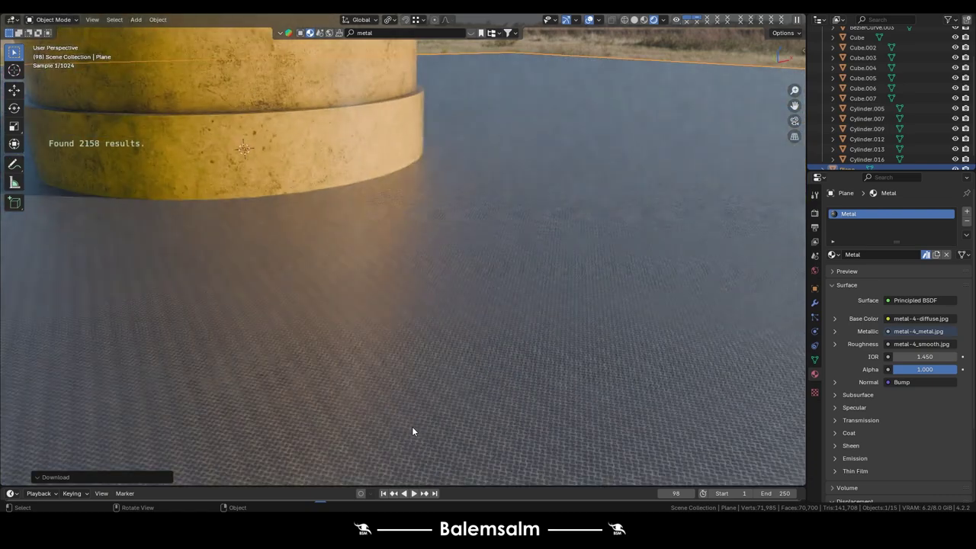
{"action": "right_click", "coordinate": [427, 365]}
{"action": "left_click", "coordinate": [424, 365]}
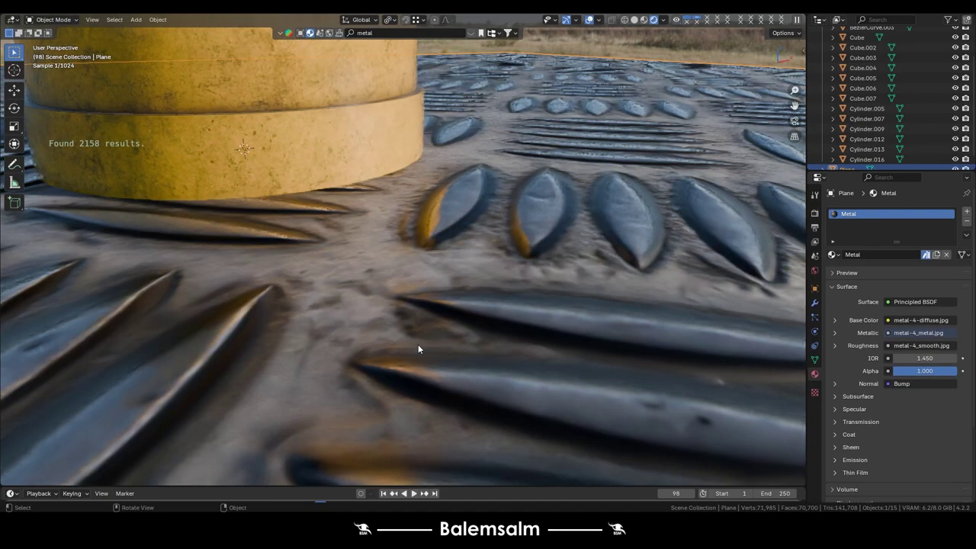
{"action": "scroll", "coordinate": [418, 348], "scroll_direction": "down", "scroll_amount": 4}
{"action": "scroll", "coordinate": [421, 350], "scroll_direction": "down", "scroll_amount": 4}
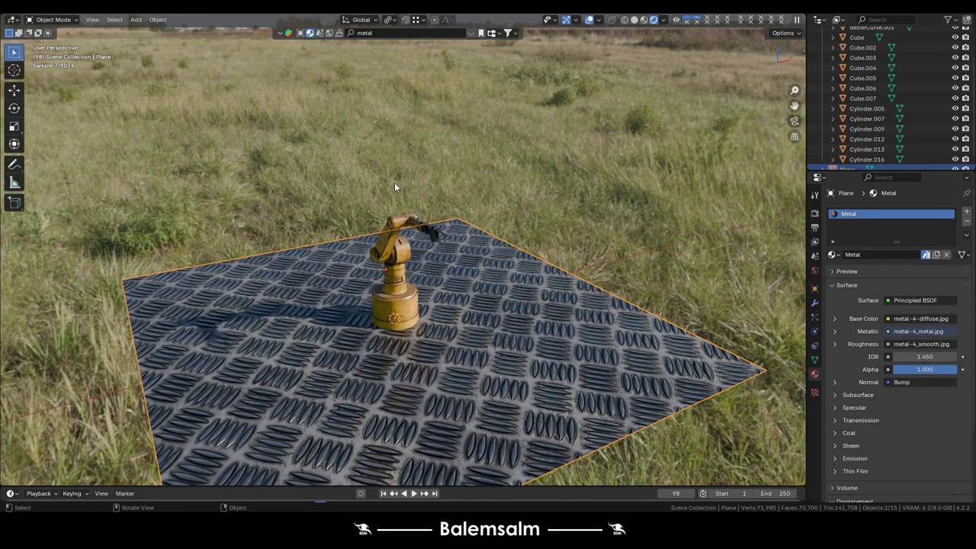
{"action": "scroll", "coordinate": [394, 187], "scroll_direction": "up", "scroll_amount": 2}
{"action": "scroll", "coordinate": [305, 122], "scroll_direction": "up", "scroll_amount": 2}
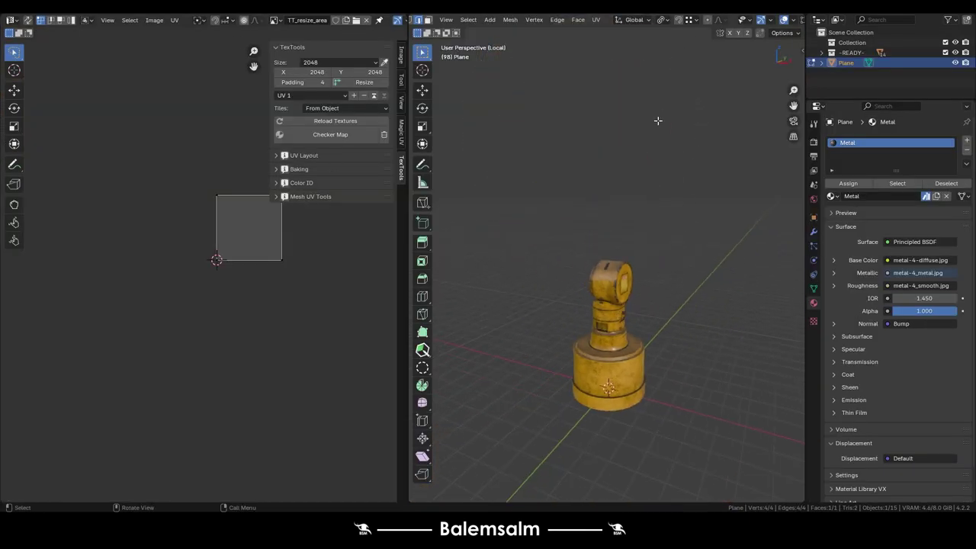
Leave local view and scale all of the plane's UVs up by 4 so the tread repeats smaller
{"action": "key", "text": "KP_Divide"}
{"action": "scroll", "coordinate": [551, 352], "scroll_direction": "down", "scroll_amount": 2}
{"action": "scroll", "coordinate": [551, 352], "scroll_direction": "up", "scroll_amount": 2}
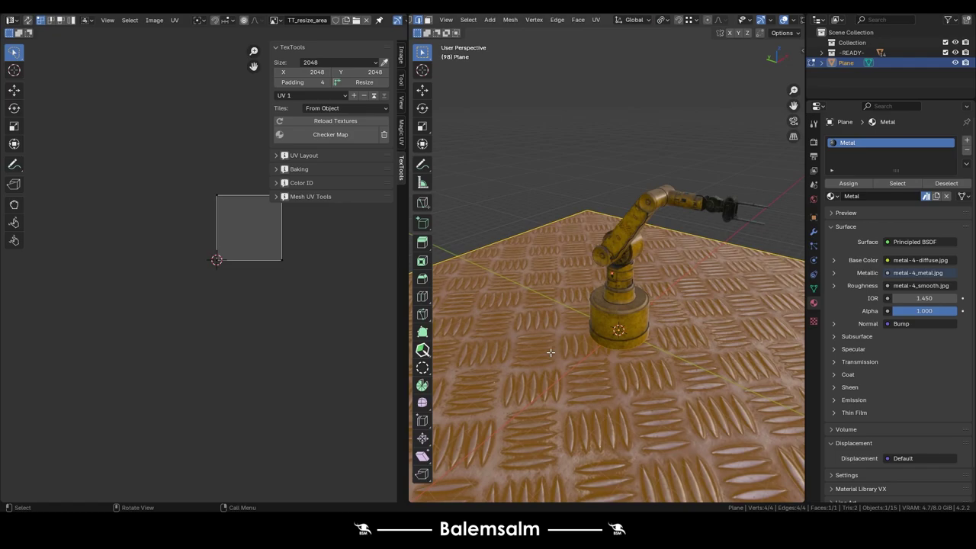
{"action": "right_click", "coordinate": [591, 350]}
{"action": "key", "text": "Escape"}
{"action": "key", "text": "shift+s"}
{"action": "key", "text": "a"}
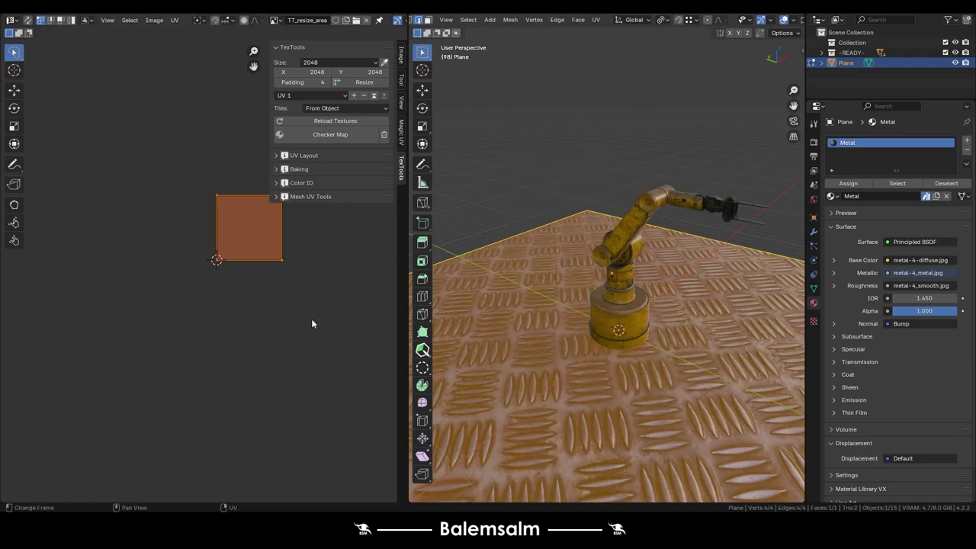
{"action": "key", "text": "s"}
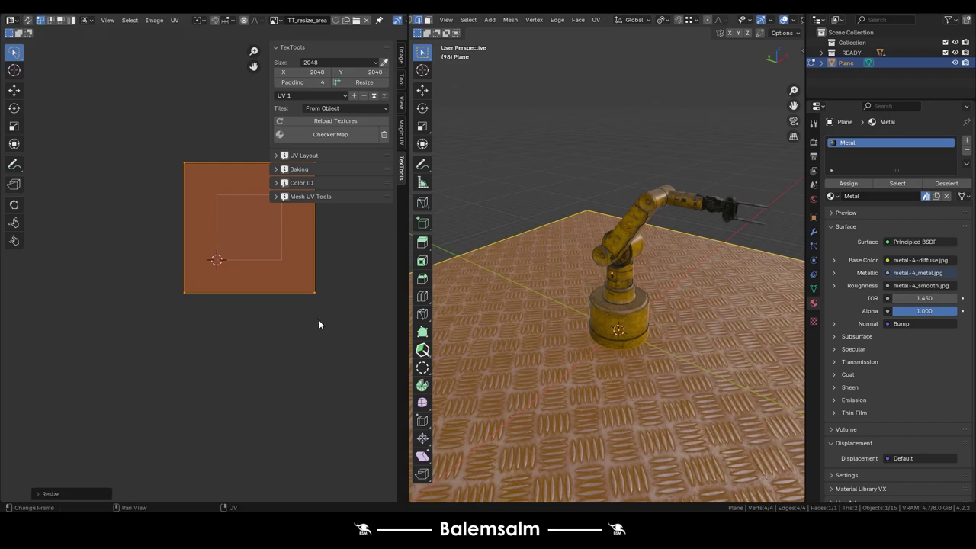
{"action": "type", "text": "4"}
{"action": "key", "text": "Return"}
{"action": "middle_click_drag", "start_coordinate": [542, 358], "coordinate": [454, 346]}
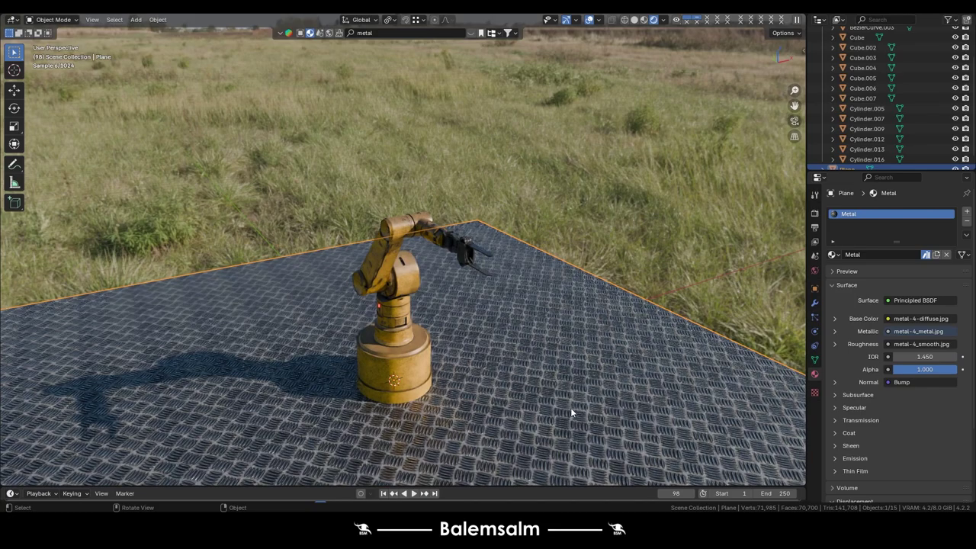
In Edit Mode, shrink the floor plane to 0.169 scale and frame it in view
{"action": "mouse_move", "coordinate": [570, 413]}
{"action": "middle_mouse_down"}
{"action": "mouse_move", "coordinate": [550, 426]}
{"action": "mouse_move", "coordinate": [525, 341]}
{"action": "middle_mouse_up"}
{"action": "key", "text": "Tab"}
{"action": "key", "text": "s"}
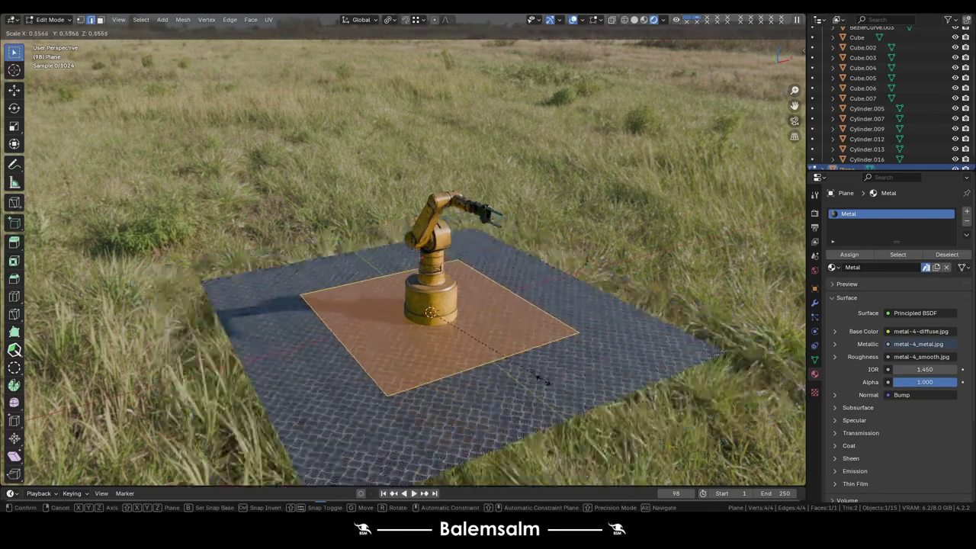
{"action": "left_click", "coordinate": [436, 355]}
{"action": "scroll", "coordinate": [436, 355], "scroll_direction": "up", "scroll_amount": 2}
{"action": "key", "text": "KP_Decimal"}
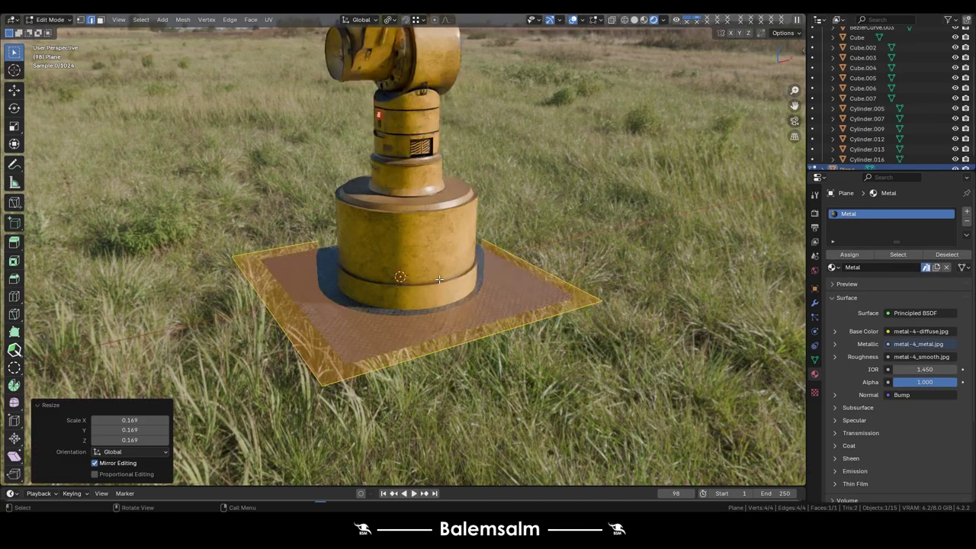
Try a downward Z extrusion of the plane, undo it, and reach the mesh editing options
{"action": "left_click", "coordinate": [635, 19]}
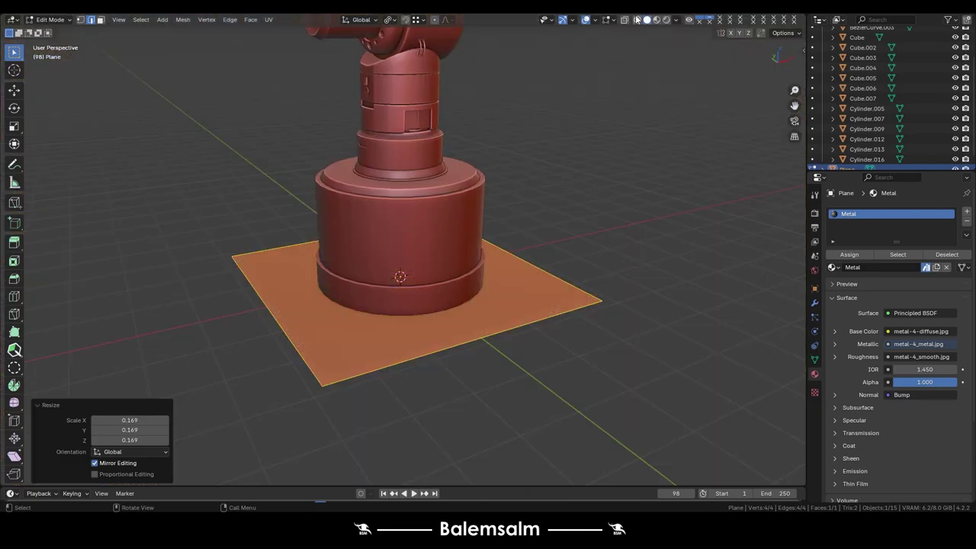
{"action": "left_click", "coordinate": [656, 20]}
{"action": "scroll", "coordinate": [409, 333], "scroll_direction": "up", "scroll_amount": 3}
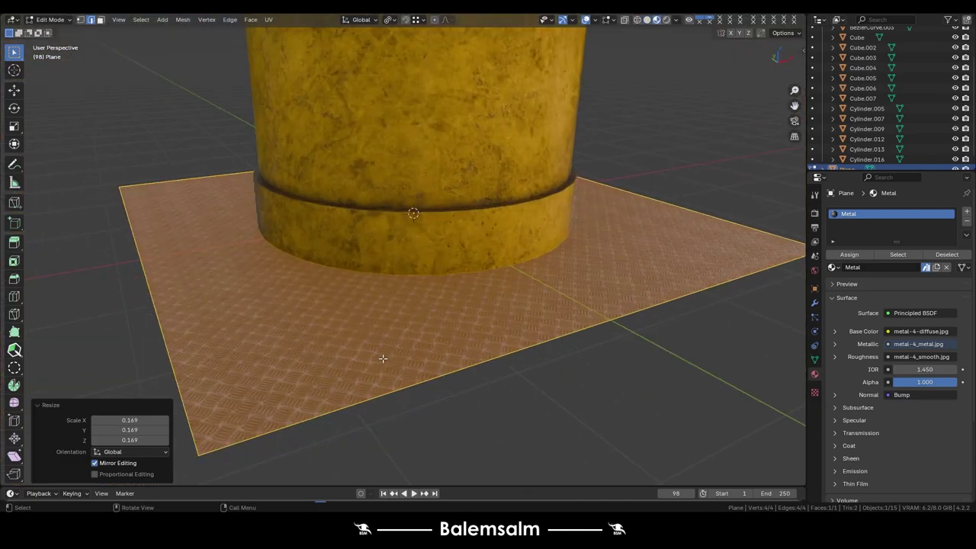
{"action": "key", "text": "e"}
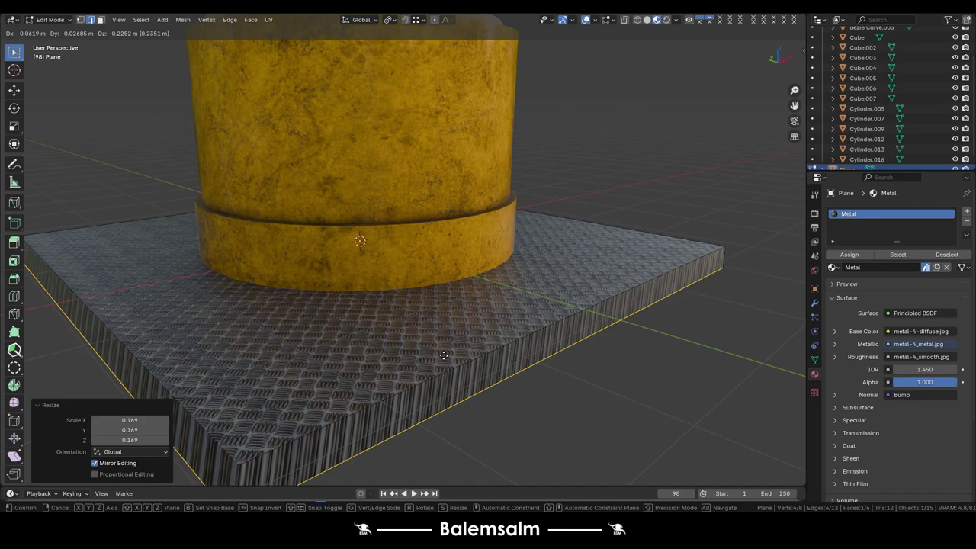
{"action": "key", "text": "z"}
{"action": "left_click", "coordinate": [443, 366]}
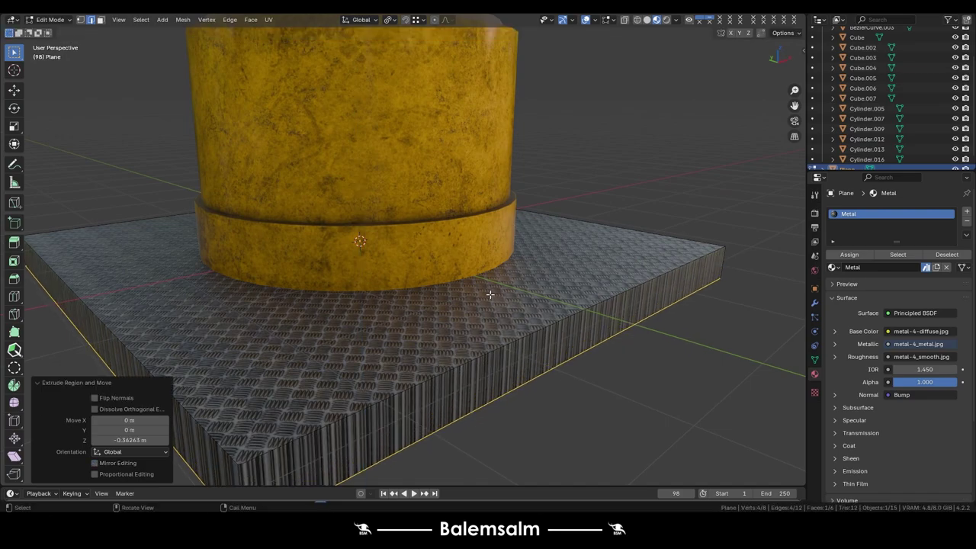
{"action": "key", "text": "ctrl+z"}
{"action": "left_click", "coordinate": [780, 34]}
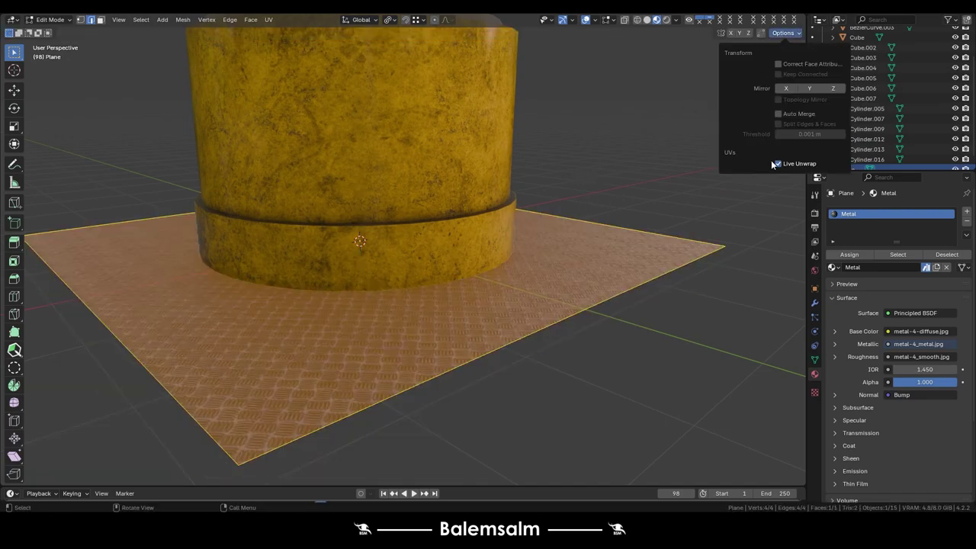
Extrude the plane's face downward along Z into a thicker slab
{"action": "key", "text": "e"}
{"action": "key", "text": "z"}
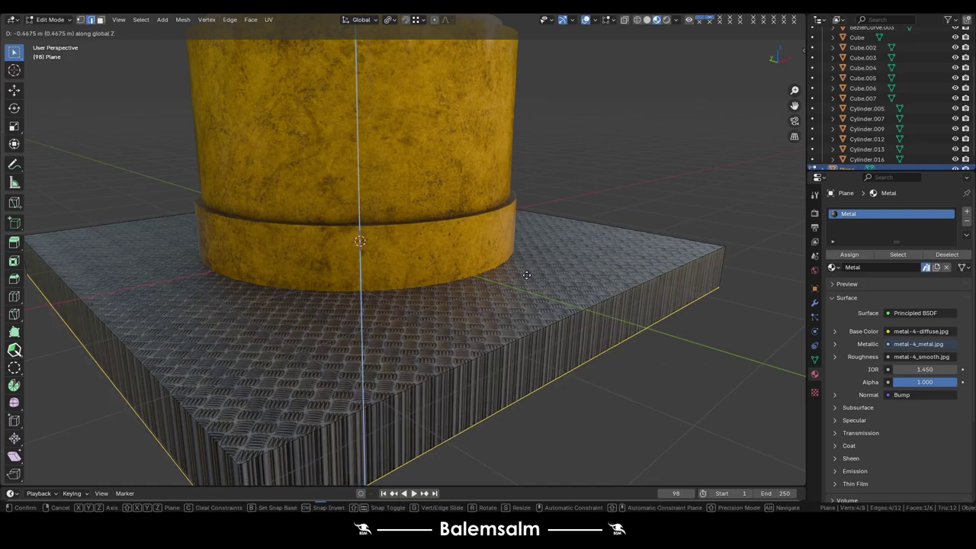
{"action": "left_click", "coordinate": [528, 272]}
{"action": "mouse_move", "coordinate": [532, 389]}
{"action": "middle_mouse_down"}
{"action": "mouse_move", "coordinate": [473, 371]}
{"action": "mouse_move", "coordinate": [368, 394]}
{"action": "middle_mouse_up"}
Select all of the slab's faces and Smart UV Project them
{"action": "key", "text": "alt+a"}
{"action": "key", "text": "3"}
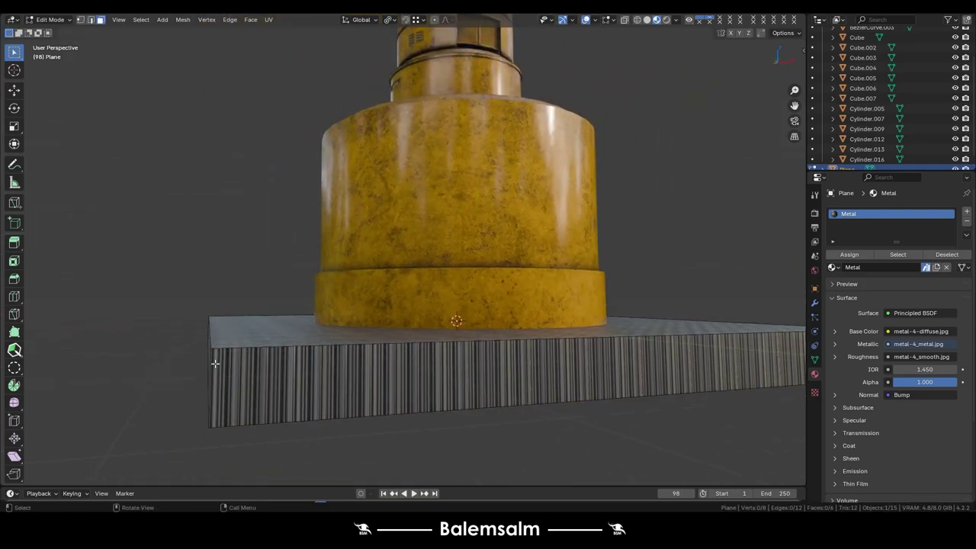
{"action": "key", "text": "a"}
{"action": "key", "text": "u"}
{"action": "key", "text": "Return"}
{"action": "key", "text": "u"}
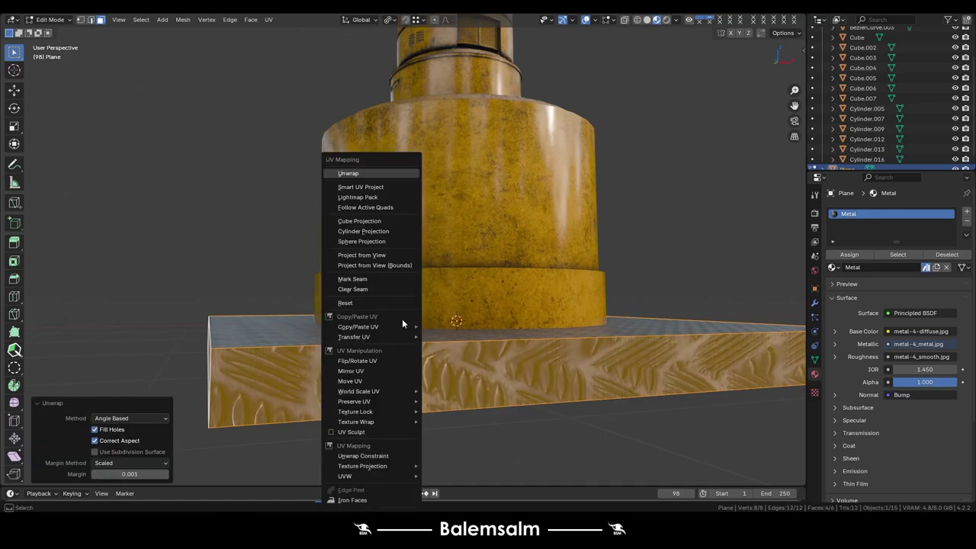
{"action": "key", "text": "s"}
{"action": "left_click", "coordinate": [403, 414]}
Add an edge loop around the slab and select the loop of side faces
{"action": "middle_click_drag", "start_coordinate": [404, 381], "coordinate": [266, 392]}
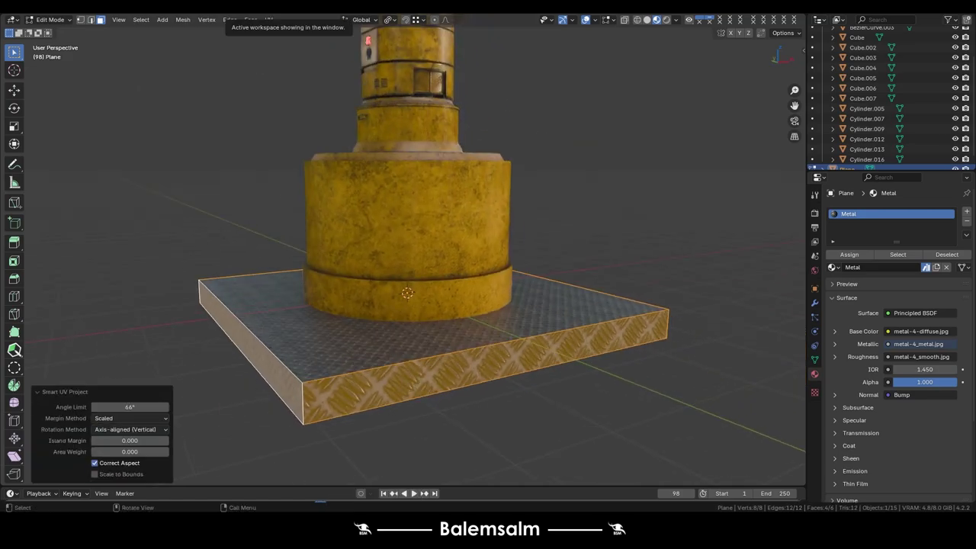
{"action": "scroll", "coordinate": [325, 320], "scroll_direction": "up", "scroll_amount": 3}
{"action": "mouse_move", "coordinate": [325, 348]}
{"action": "middle_mouse_down"}
{"action": "mouse_move", "coordinate": [325, 420]}
{"action": "mouse_move", "coordinate": [348, 370]}
{"action": "mouse_move", "coordinate": [342, 404]}
{"action": "middle_mouse_up"}
{"action": "key", "text": "ctrl+r"}
{"action": "left_click", "coordinate": [335, 404]}
{"action": "left_click", "coordinate": [344, 393]}
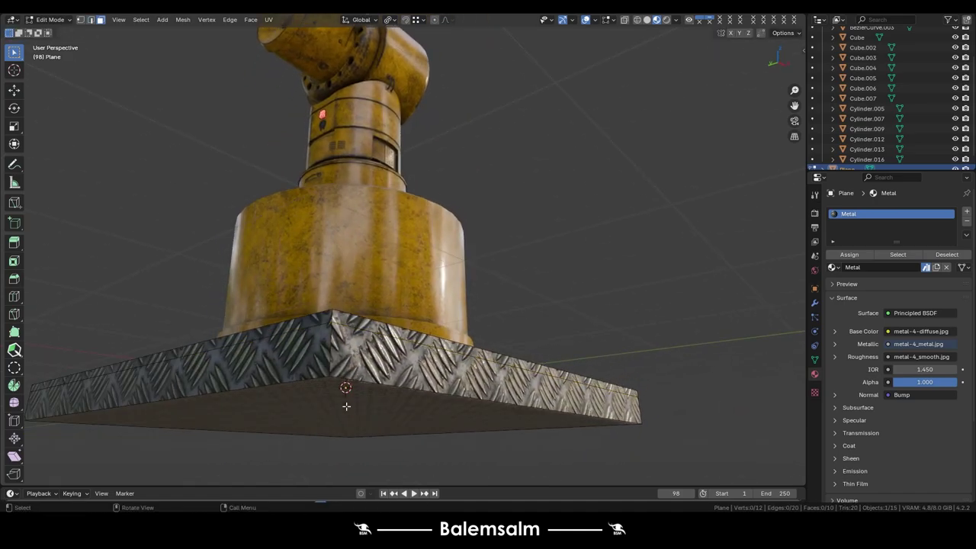
{"action": "key", "text": "ctrl+Tab"}
{"action": "left_click", "coordinate": [352, 360]}
{"action": "left_click", "coordinate": [326, 349], "text": "alt"}
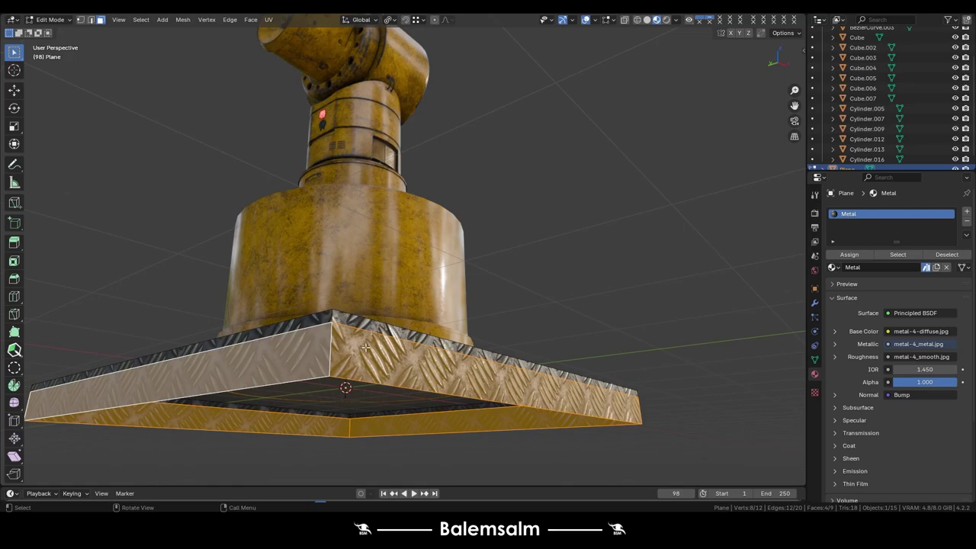
Separate the side faces into a new object, Plane.001, and try subdividing the strip
{"action": "key", "text": "p"}
{"action": "left_click", "coordinate": [389, 340]}
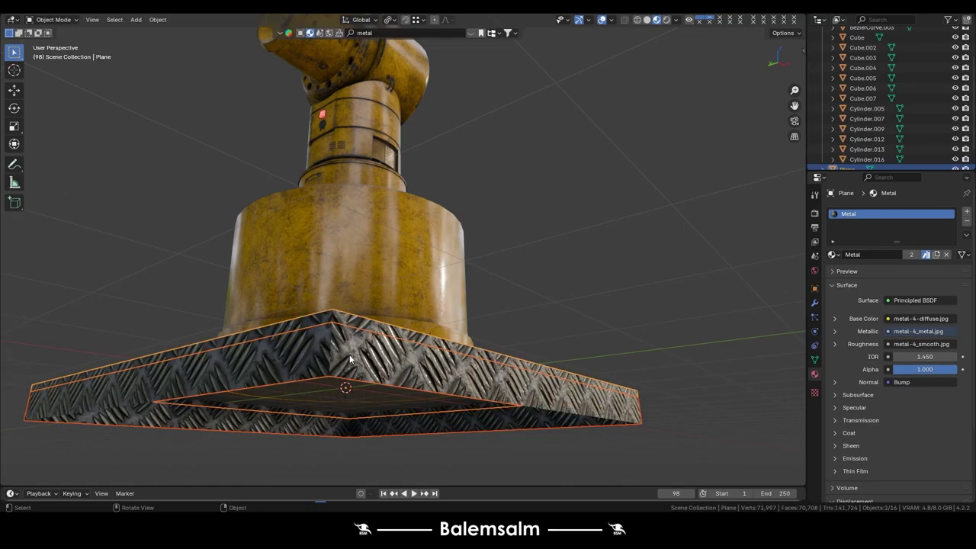
{"action": "key", "text": "a"}
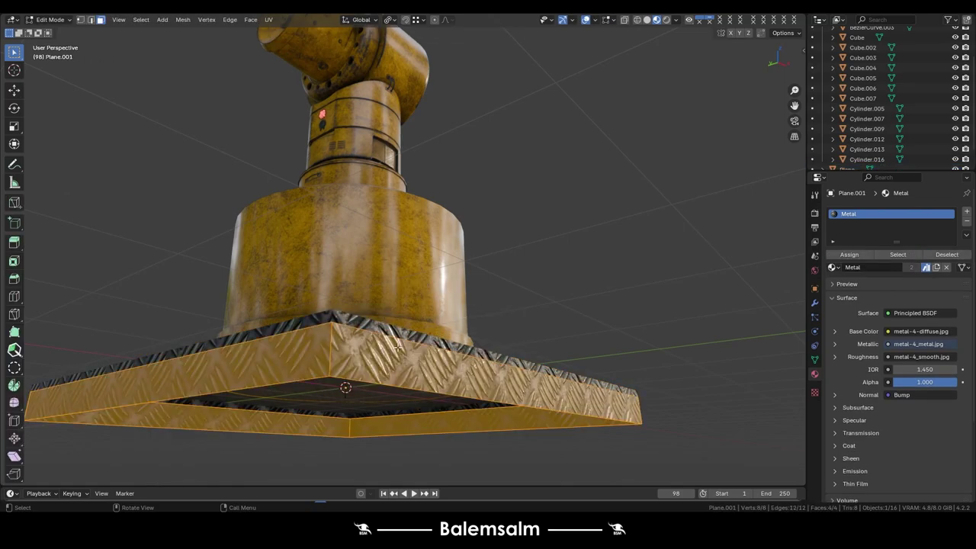
{"action": "right_click", "coordinate": [398, 346]}
{"action": "left_click", "coordinate": [397, 347]}
{"action": "key", "text": "ctrl+z"}
Add centred loop cuts across the separated side strip
{"action": "key", "text": "ctrl+r"}
{"action": "left_click", "coordinate": [412, 381]}
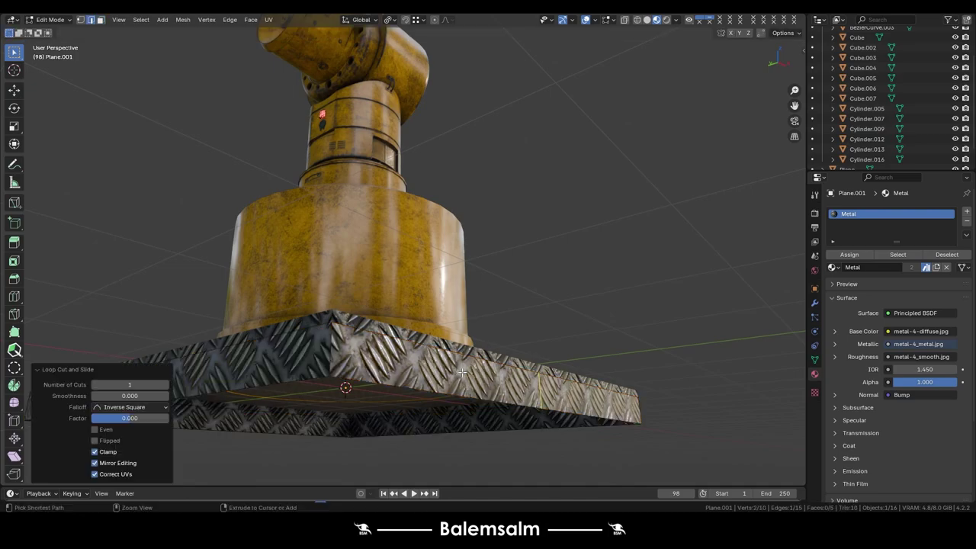
{"action": "key", "text": "2"}
{"action": "left_click", "coordinate": [431, 426]}
{"action": "key", "text": "ctrl+r"}
{"action": "left_click", "coordinate": [540, 391]}
{"action": "right_click", "coordinate": [246, 372]}
Add unslid loop cuts near the base's left end and along its edge ring
{"action": "middle_click_drag", "start_coordinate": [278, 377], "coordinate": [145, 336]}
{"action": "key", "text": "ctrl+r"}
{"action": "scroll", "coordinate": [143, 334], "scroll_direction": "up", "scroll_amount": 1}
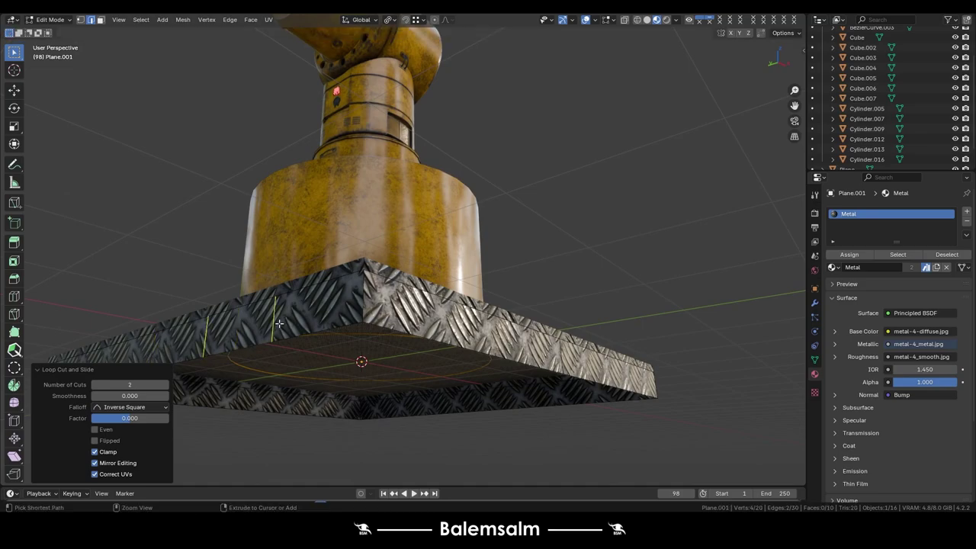
{"action": "left_click", "coordinate": [144, 334]}
{"action": "right_click", "coordinate": [207, 397]}
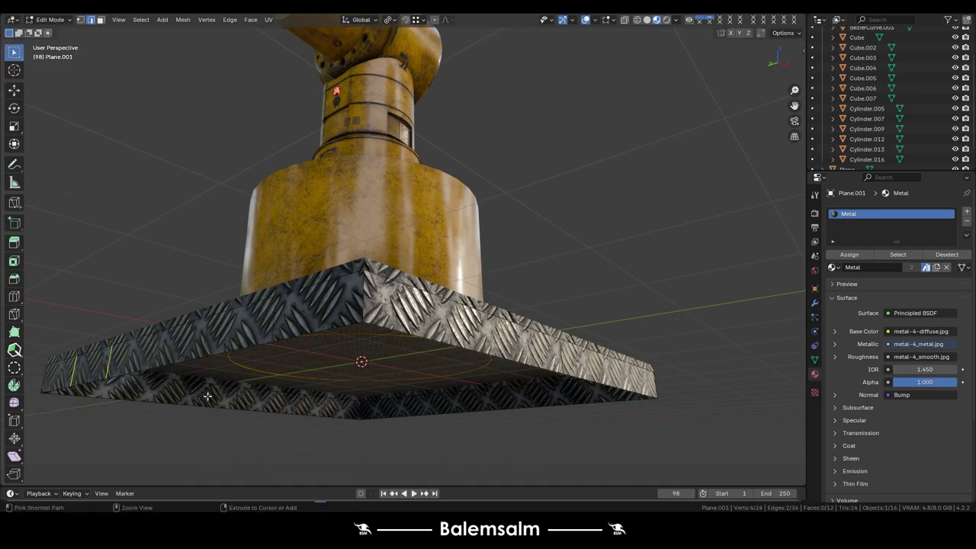
{"action": "key", "text": "ctrl+r"}
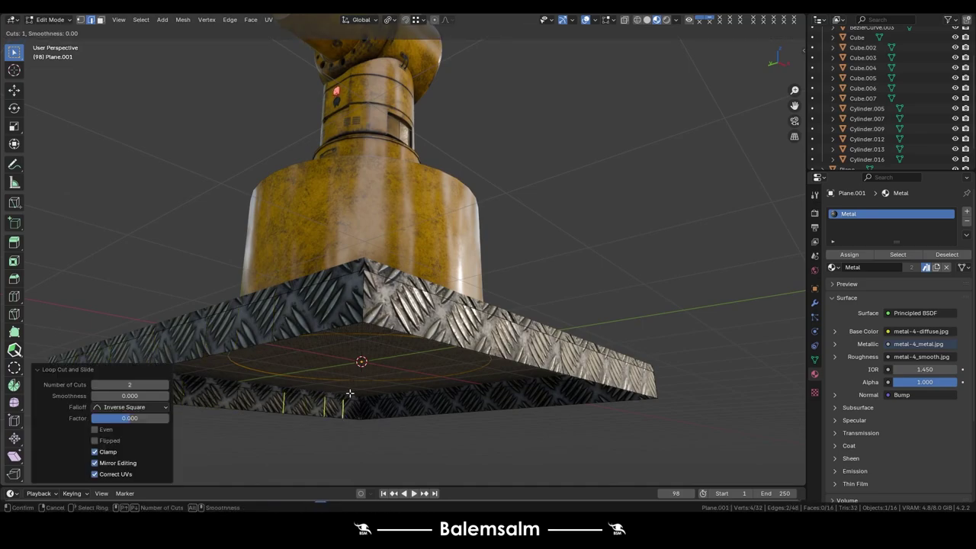
{"action": "scroll", "coordinate": [573, 424], "scroll_direction": "down", "scroll_amount": 1}
{"action": "left_click", "coordinate": [560, 409]}
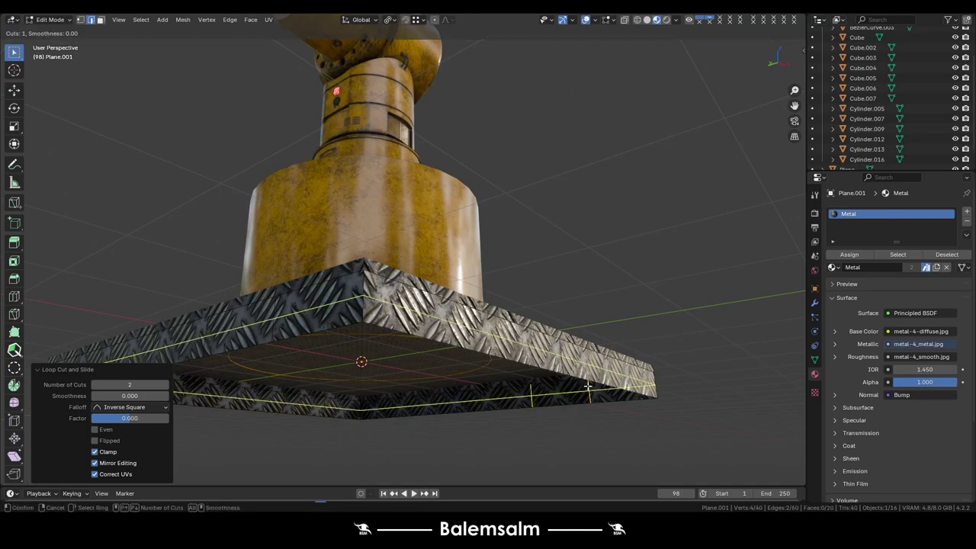
{"action": "right_click", "coordinate": [586, 372]}
Add one more loop cut on the base, subdivide its faces, and return to Object Mode
{"action": "key", "text": "ctrl+r"}
{"action": "scroll", "coordinate": [485, 347], "scroll_direction": "up", "scroll_amount": 1}
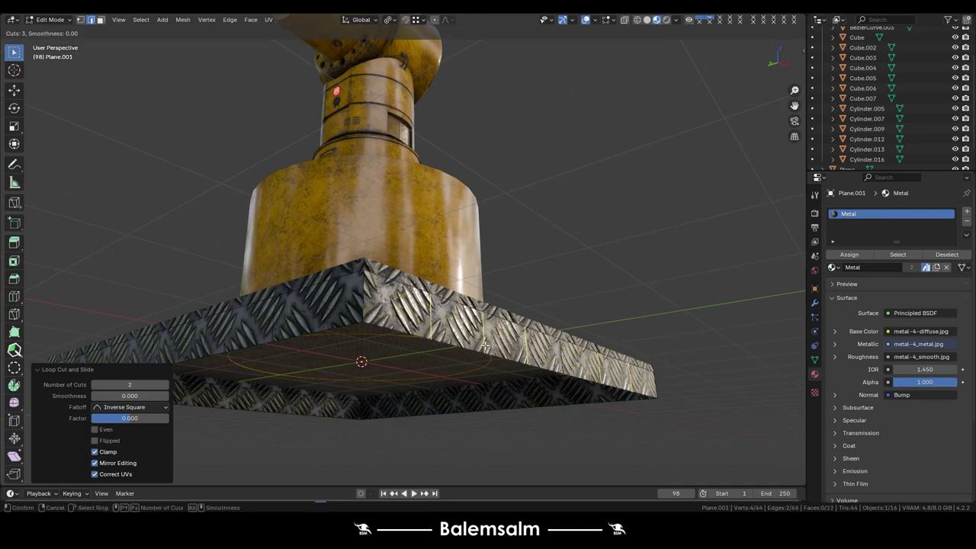
{"action": "scroll", "coordinate": [485, 347], "scroll_direction": "down", "scroll_amount": 1}
{"action": "scroll", "coordinate": [486, 347], "scroll_direction": "down", "scroll_amount": 1}
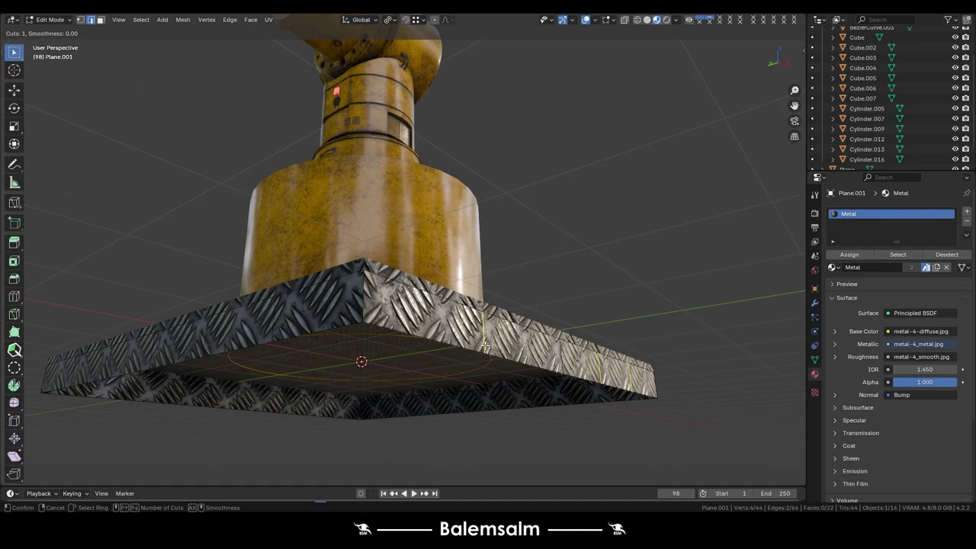
{"action": "left_click", "coordinate": [485, 347]}
{"action": "right_click", "coordinate": [485, 347]}
{"action": "key", "text": "w"}
{"action": "left_click", "coordinate": [486, 296]}
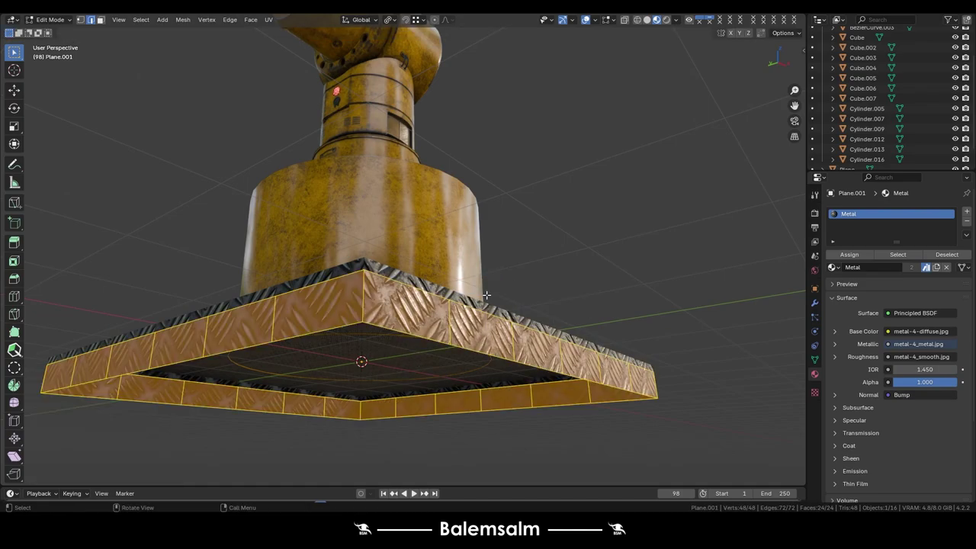
{"action": "key", "text": "Tab"}
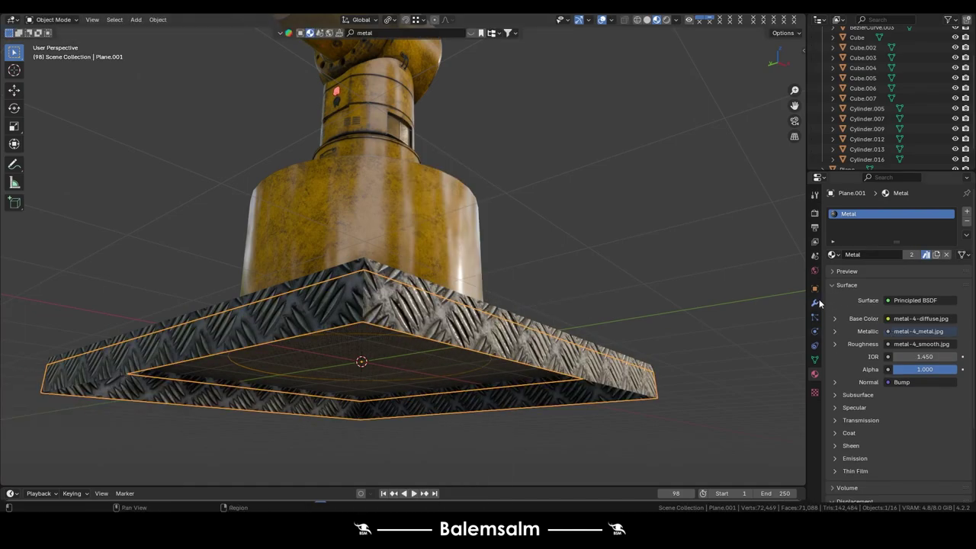
Add and apply a Wireframe modifier to the base with 0.003 m thickness and Boundary on
{"action": "left_click", "coordinate": [815, 304]}
{"action": "left_click", "coordinate": [870, 206]}
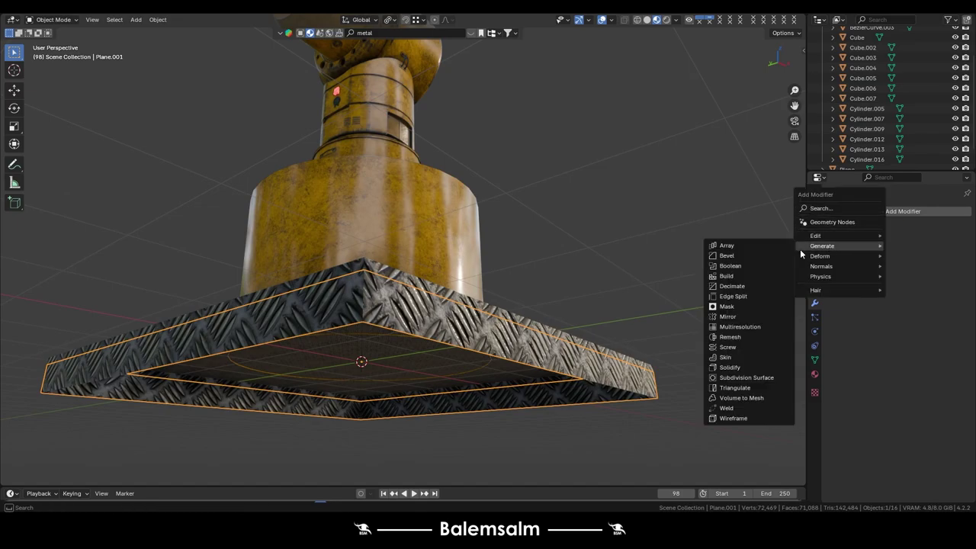
{"action": "left_click", "coordinate": [724, 418]}
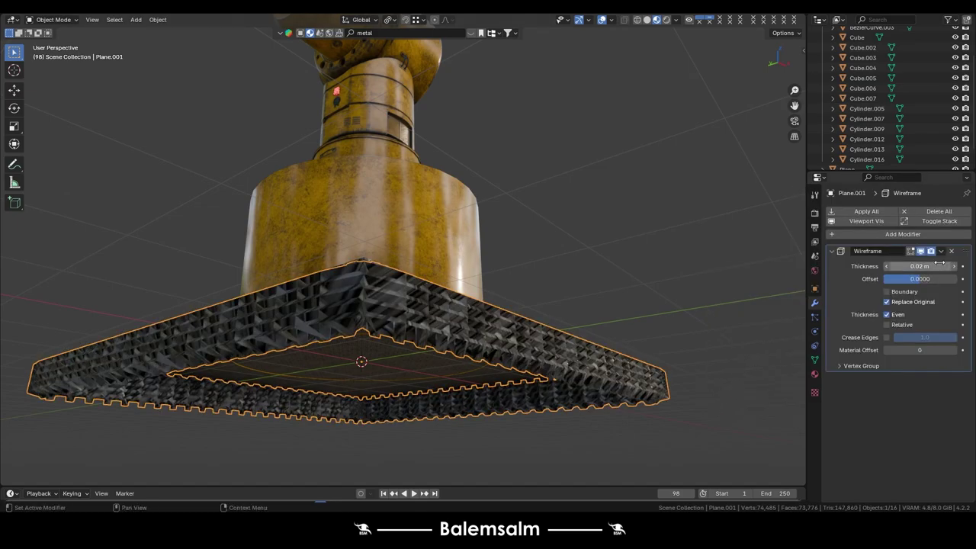
{"action": "left_click_drag", "start_coordinate": [911, 266], "coordinate": [854, 266]}
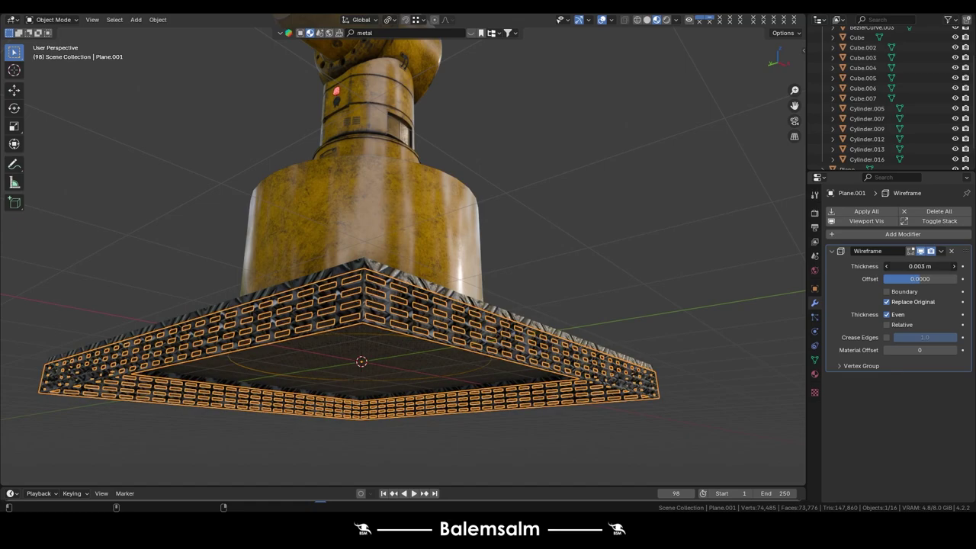
{"action": "left_click", "coordinate": [887, 292]}
{"action": "left_click", "coordinate": [301, 354]}
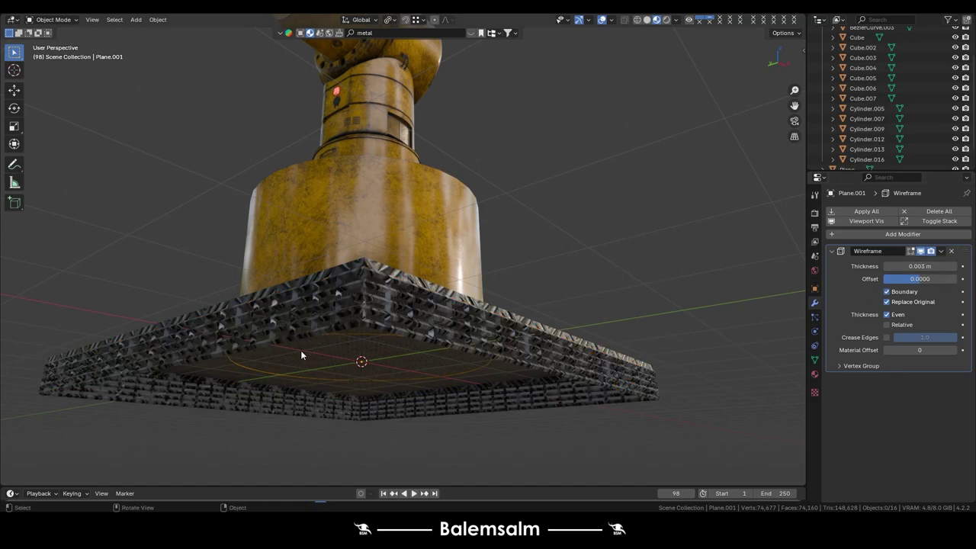
{"action": "left_click", "coordinate": [382, 313]}
{"action": "left_click", "coordinate": [876, 214]}
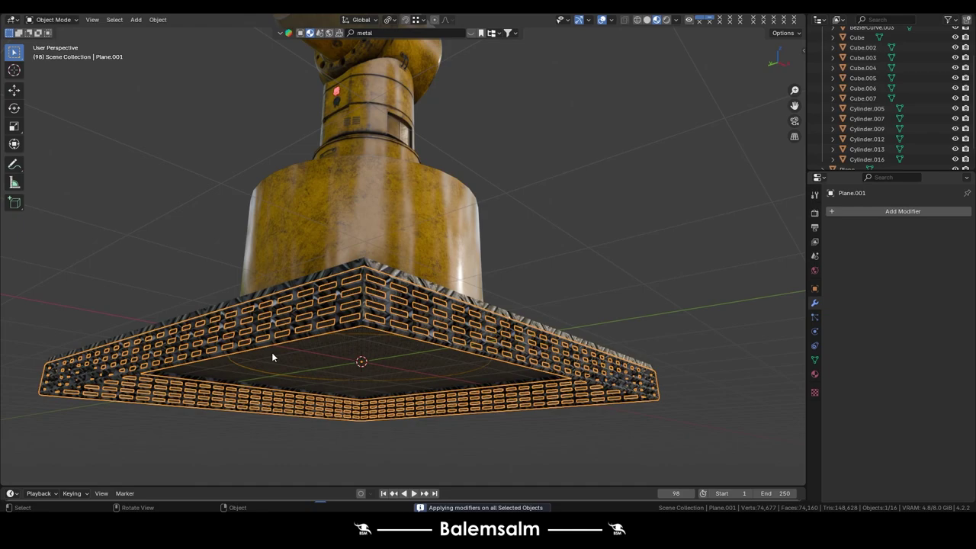
Smart UV Project the whole grille mesh in Edit Mode
{"action": "key", "text": "Tab"}
{"action": "key", "text": "a"}
{"action": "key", "text": "u"}
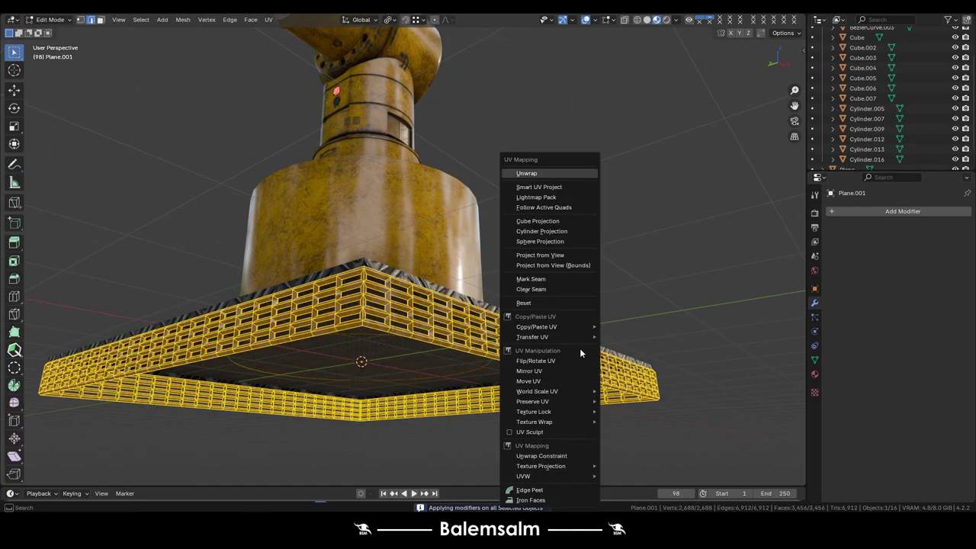
{"action": "left_click", "coordinate": [562, 433]}
{"action": "left_click", "coordinate": [567, 451]}
{"action": "key", "text": "Tab"}
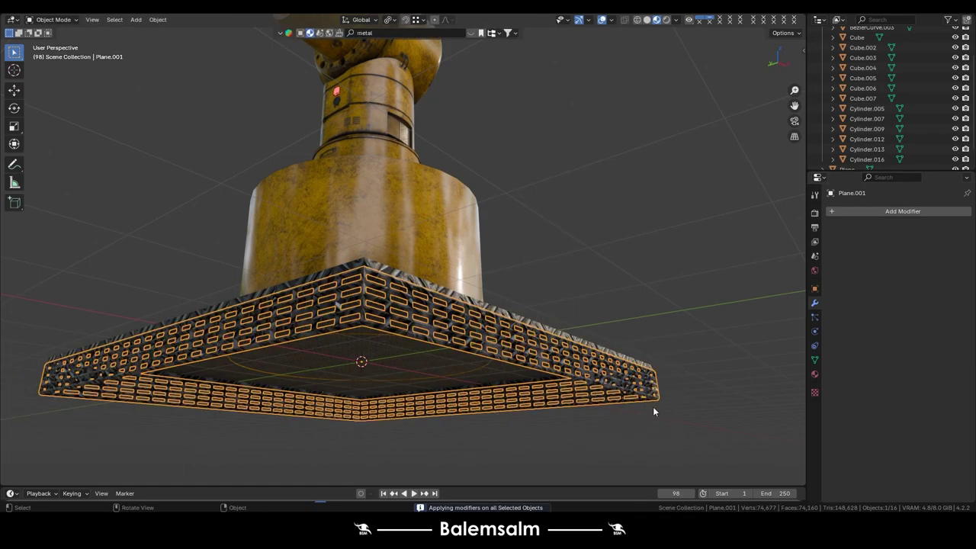
Scale the grille to 0.927 and apply its location, rotation and scale
{"action": "key", "text": "s"}
{"action": "left_click", "coordinate": [632, 408]}
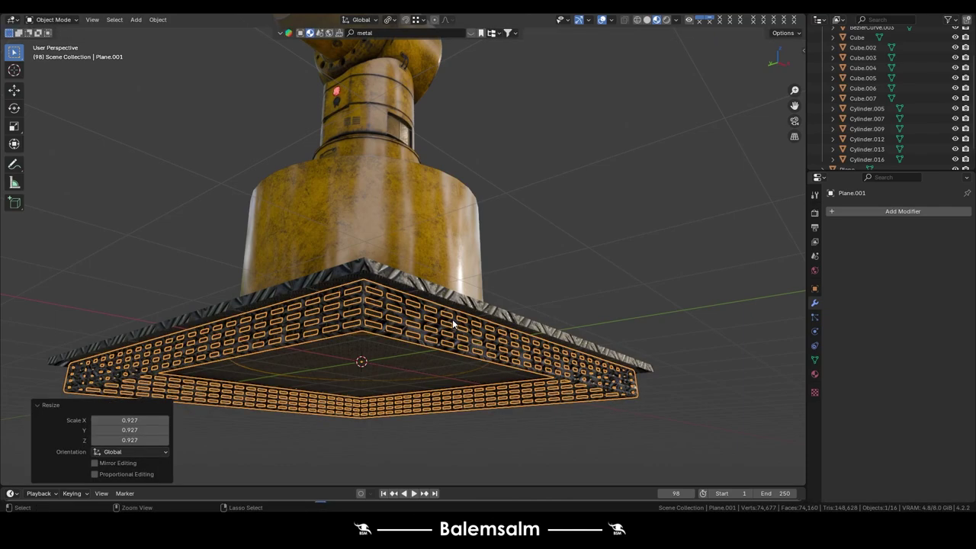
{"action": "key", "text": "ctrl+a"}
{"action": "left_click", "coordinate": [516, 322]}
{"action": "middle_click_drag", "start_coordinate": [555, 299], "coordinate": [521, 299]}
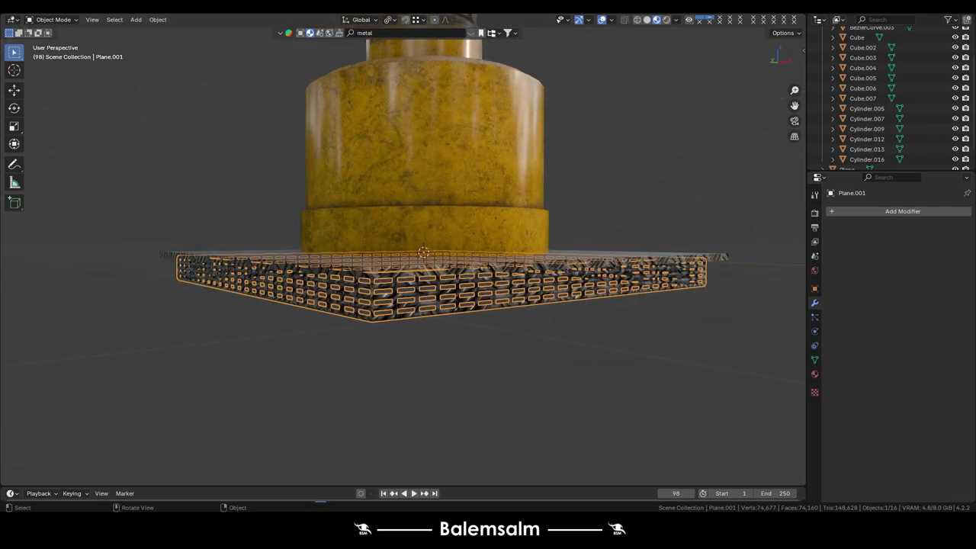
Drag a dark metal material from the header asset strip onto the wireframe grille
{"action": "left_click", "coordinate": [470, 26]}
{"action": "left_click", "coordinate": [471, 32]}
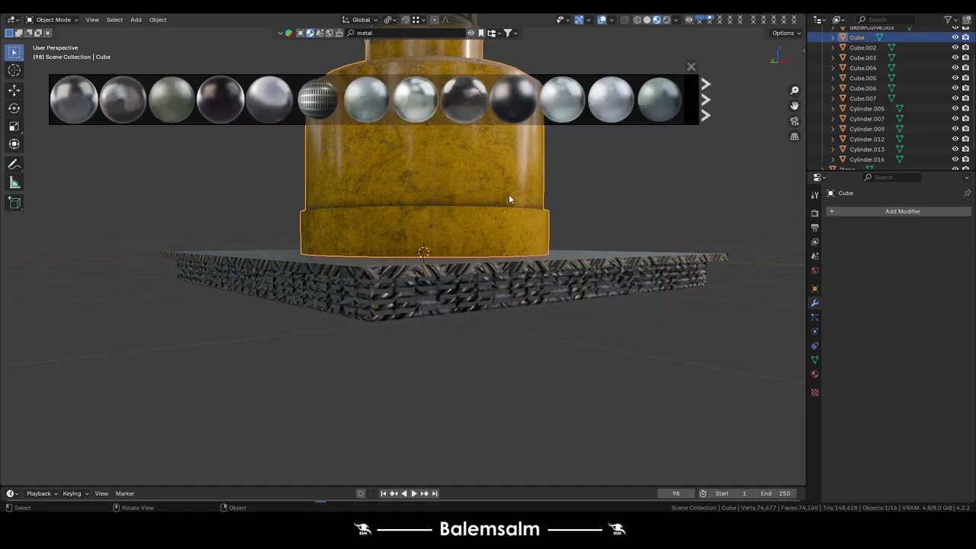
{"action": "left_click", "coordinate": [464, 299]}
{"action": "mouse_move", "coordinate": [416, 99]}
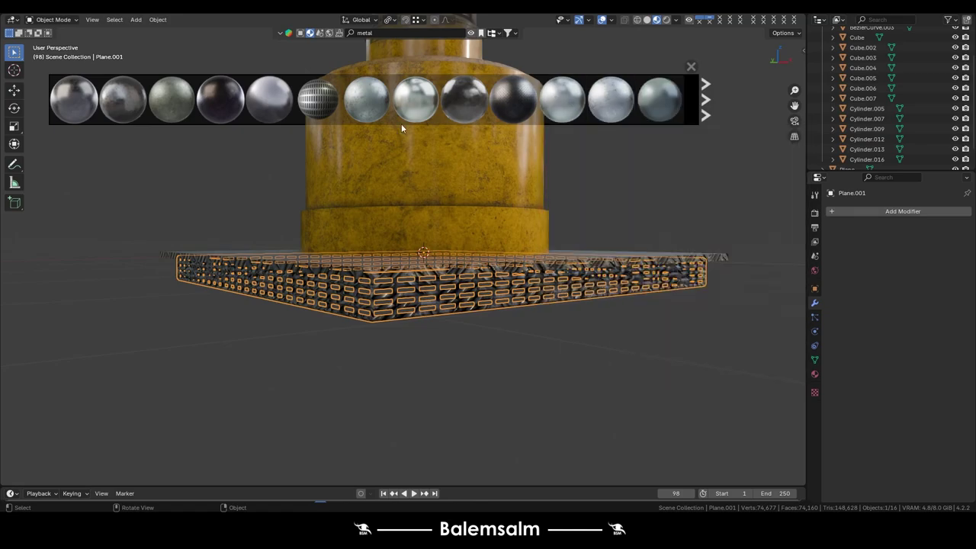
{"action": "left_click_drag", "start_coordinate": [230, 100], "coordinate": [385, 297]}
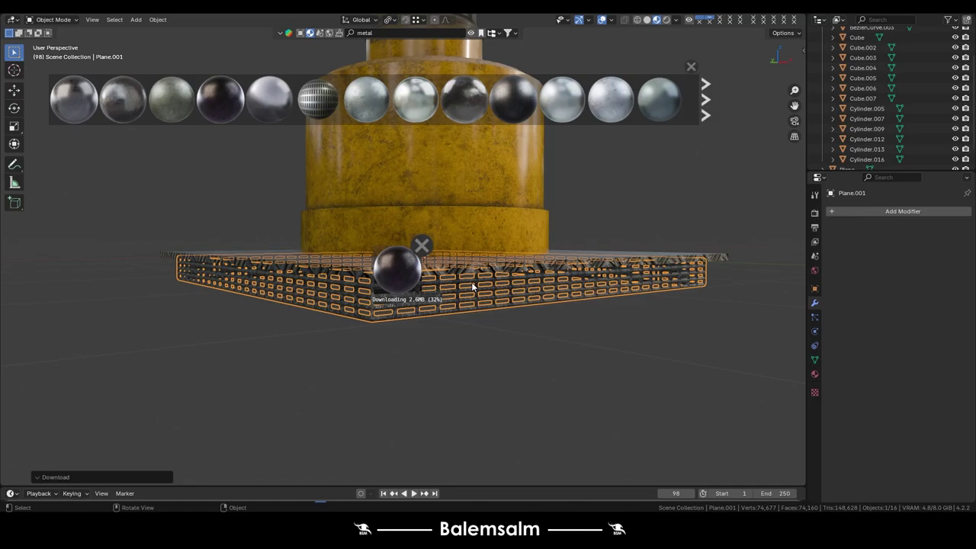
{"action": "mouse_move", "coordinate": [470, 279]}
{"action": "middle_mouse_down"}
{"action": "mouse_move", "coordinate": [463, 298]}
{"action": "mouse_move", "coordinate": [475, 298]}
{"action": "middle_mouse_up"}
Try another dark metal material on the grille, then close the material strip
{"action": "mouse_move", "coordinate": [513, 99]}
{"action": "left_mouse_down"}
{"action": "mouse_move", "coordinate": [537, 149]}
{"action": "mouse_move", "coordinate": [492, 230]}
{"action": "left_mouse_up"}
{"action": "scroll", "coordinate": [488, 221], "scroll_direction": "up", "scroll_amount": 3}
{"action": "scroll", "coordinate": [473, 203], "scroll_direction": "up", "scroll_amount": 2}
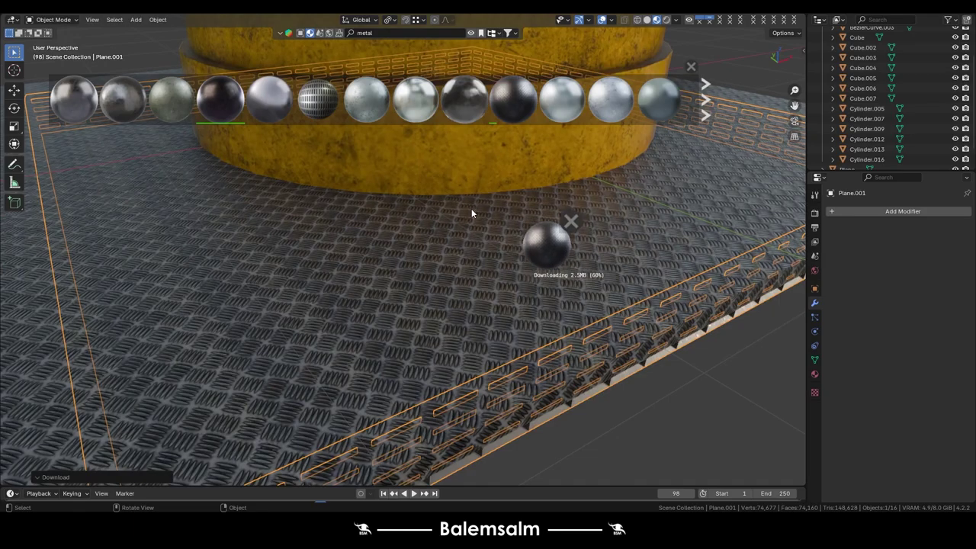
{"action": "scroll", "coordinate": [472, 221], "scroll_direction": "down", "scroll_amount": 5}
{"action": "scroll", "coordinate": [621, 408], "scroll_direction": "up", "scroll_amount": 4}
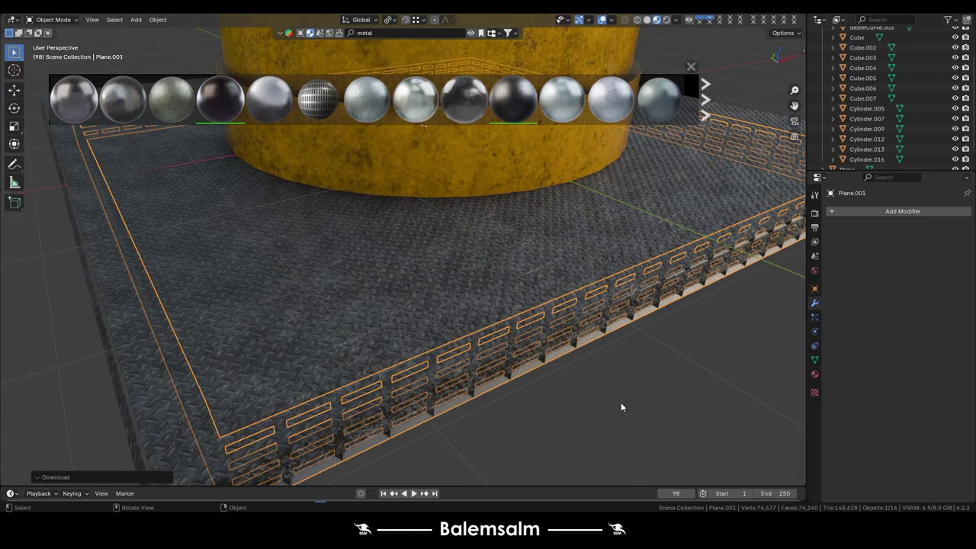
{"action": "left_click", "coordinate": [466, 34]}
Select the tread-plate floor and view the base edge from a low angle
{"action": "left_click", "coordinate": [429, 354]}
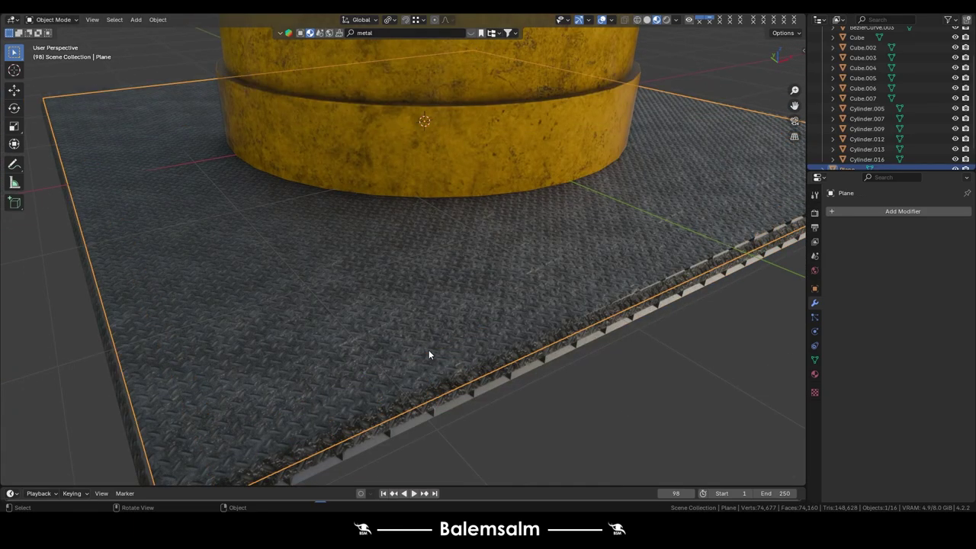
{"action": "scroll", "coordinate": [428, 350], "scroll_direction": "down", "scroll_amount": 3}
{"action": "middle_click_drag", "start_coordinate": [489, 386], "coordinate": [492, 342]}
{"action": "scroll", "coordinate": [402, 404], "scroll_direction": "up", "scroll_amount": 4}
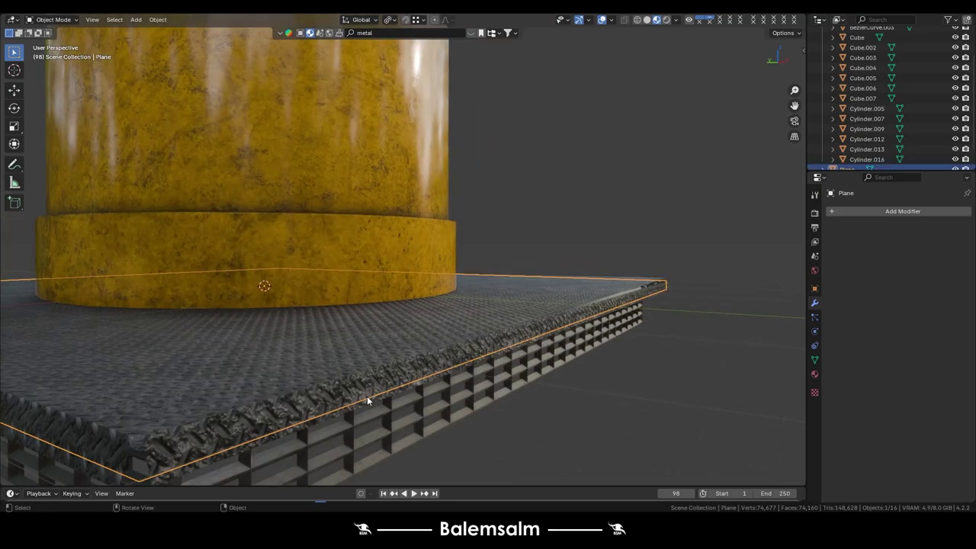
Select the tread-plate floor and delete the extra floor object
{"action": "key", "text": "Tab"}
{"action": "key", "text": "Tab"}
{"action": "left_click", "coordinate": [278, 446]}
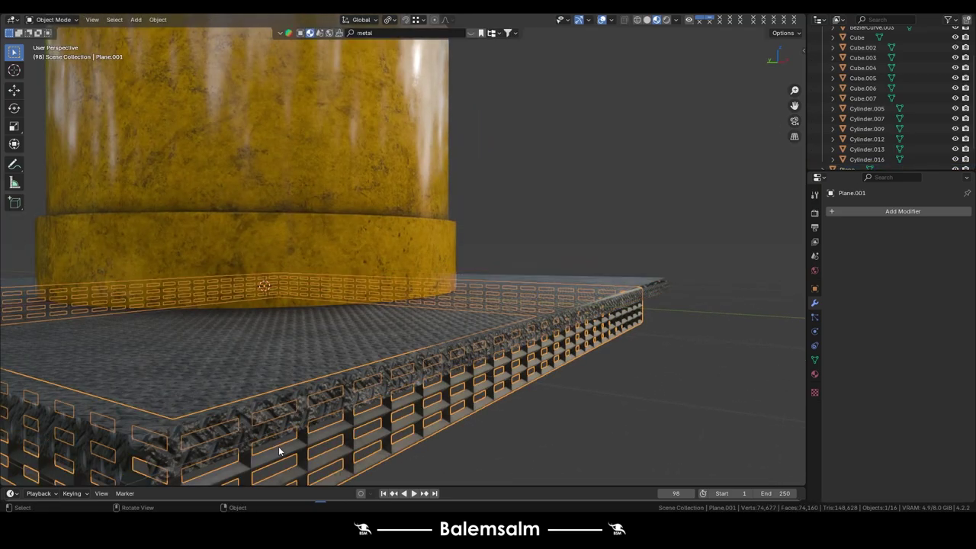
{"action": "left_click", "coordinate": [652, 301]}
{"action": "key", "text": "Tab"}
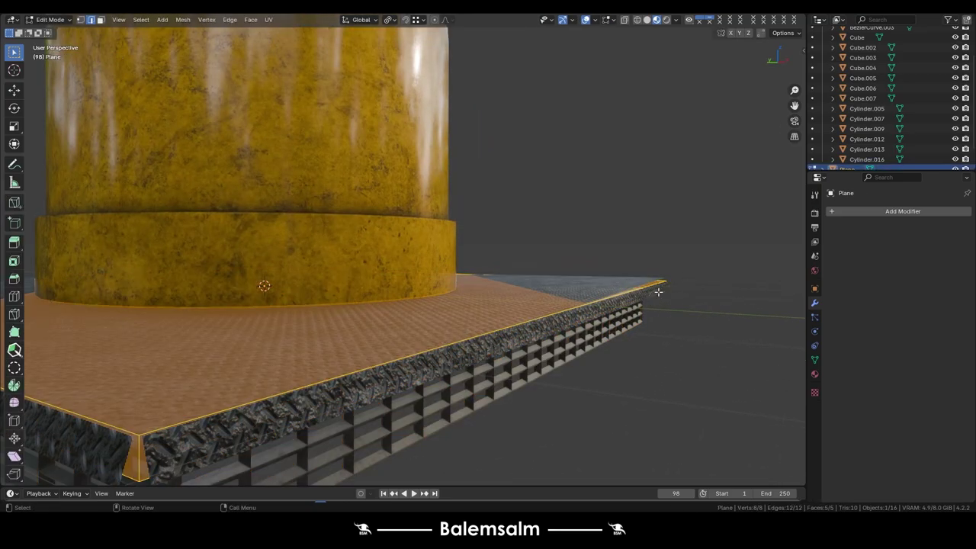
{"action": "key", "text": "Tab"}
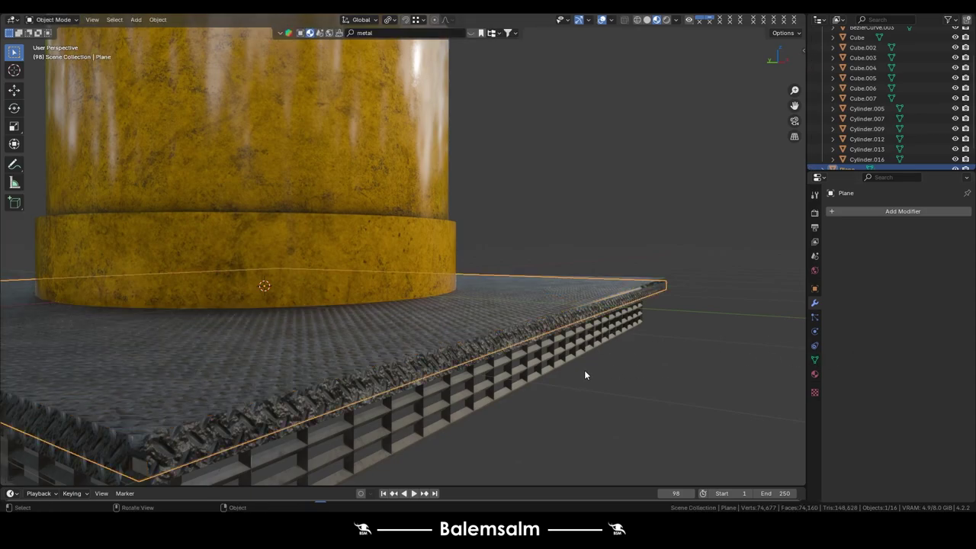
{"action": "key", "text": "Tab"}
{"action": "key", "text": "Tab"}
{"action": "key", "text": "Tab"}
{"action": "key", "text": "Tab"}
{"action": "key", "text": "q"}
{"action": "left_click", "coordinate": [652, 306]}
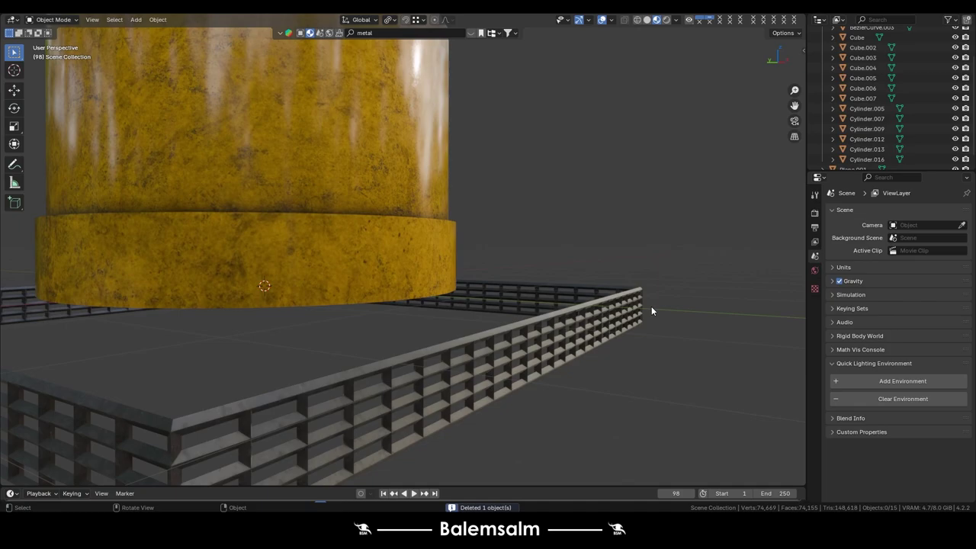
{"action": "key", "text": "Delete"}
Delete the plate's side faces in face mode, leaving only the top face, then exit Edit Mode
{"action": "key", "text": "Tab"}
{"action": "mouse_move", "coordinate": [635, 308]}
{"action": "middle_mouse_down"}
{"action": "mouse_move", "coordinate": [354, 390]}
{"action": "mouse_move", "coordinate": [358, 353]}
{"action": "middle_mouse_up"}
{"action": "left_click", "coordinate": [391, 253]}
{"action": "key", "text": "3"}
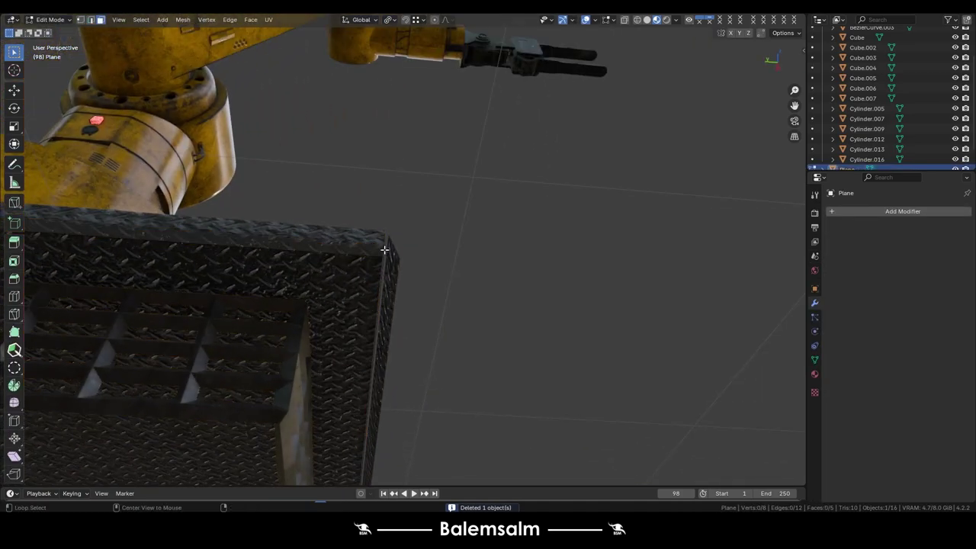
{"action": "key", "text": "x"}
{"action": "left_click", "coordinate": [427, 272]}
{"action": "middle_click_drag", "start_coordinate": [427, 272], "coordinate": [354, 348]}
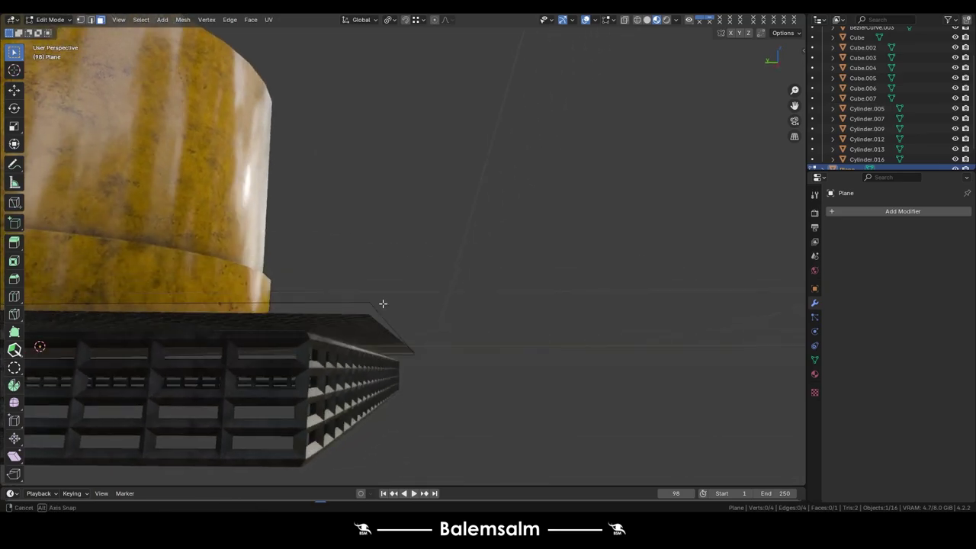
{"action": "key", "text": "Tab"}
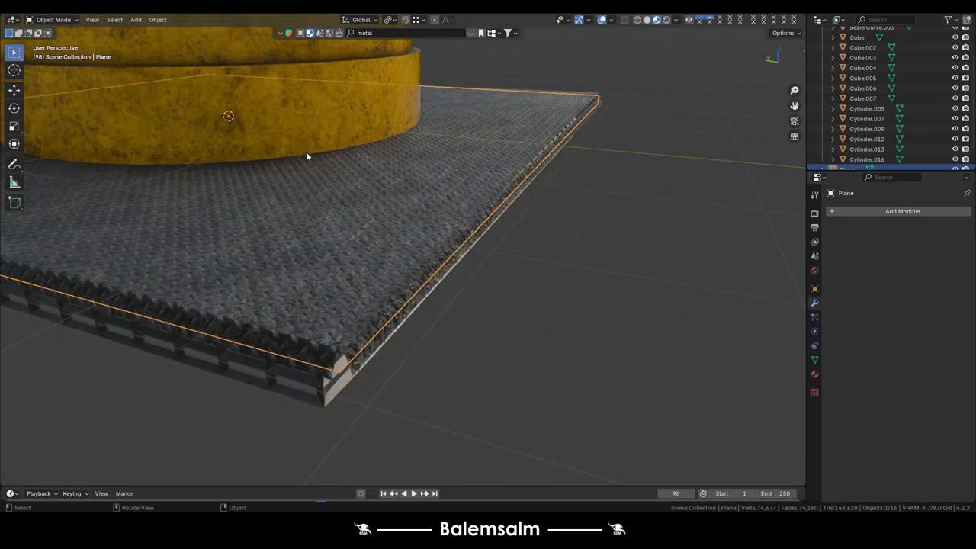
Remove the link on the Metal tread panel material's displacement input
{"action": "left_click", "coordinate": [815, 374]}
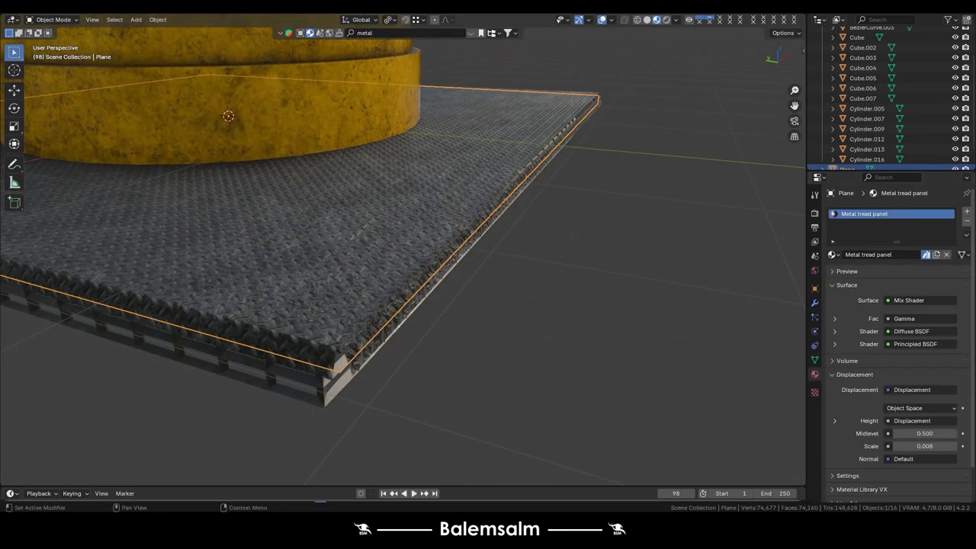
{"action": "scroll", "coordinate": [938, 350], "scroll_direction": "down", "scroll_amount": 2}
{"action": "left_click", "coordinate": [912, 355]}
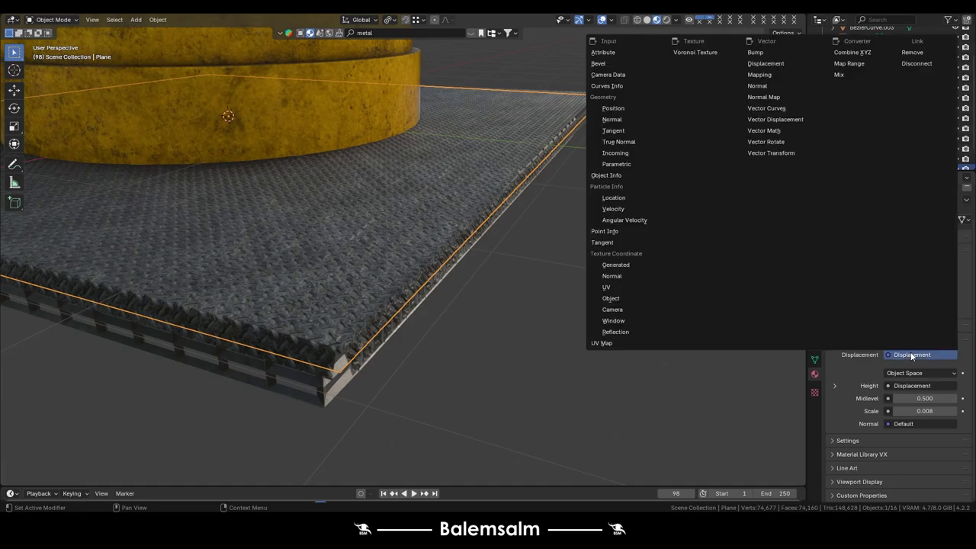
{"action": "left_click", "coordinate": [933, 355]}
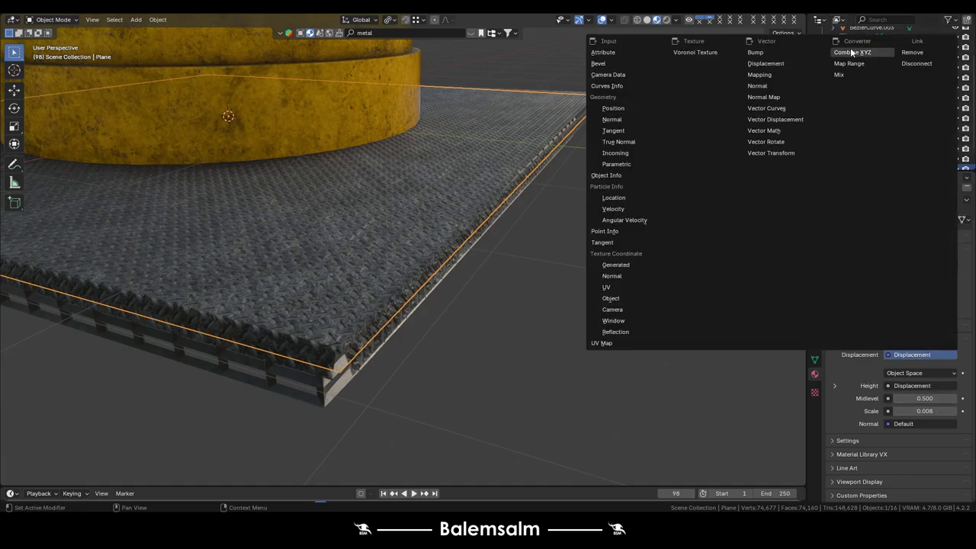
{"action": "left_click", "coordinate": [912, 54]}
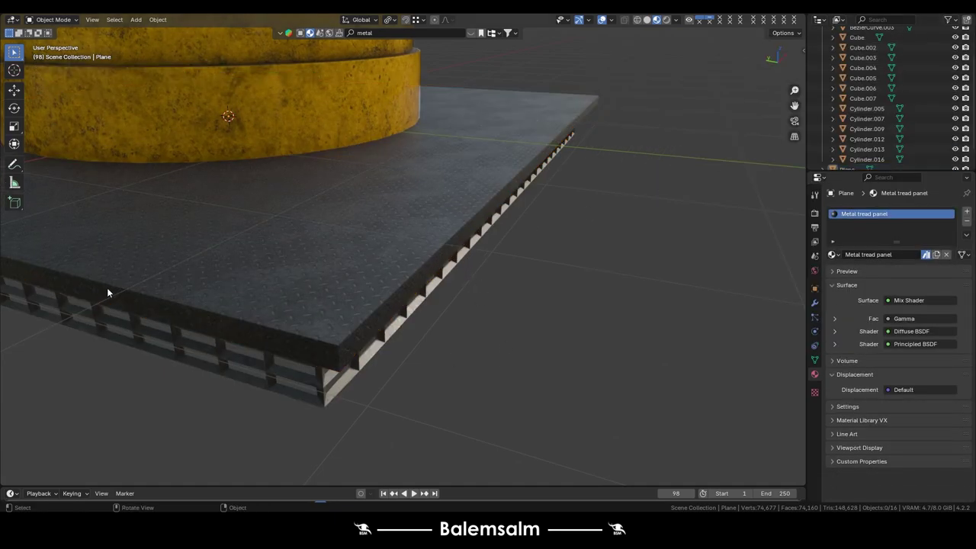
{"action": "scroll", "coordinate": [107, 288], "scroll_direction": "up", "scroll_amount": 3}
{"action": "scroll", "coordinate": [74, 307], "scroll_direction": "up", "scroll_amount": 3}
Try displacement midlevels 0.390 and 0.490, settling on 0.440
{"action": "left_click", "coordinate": [642, 283]}
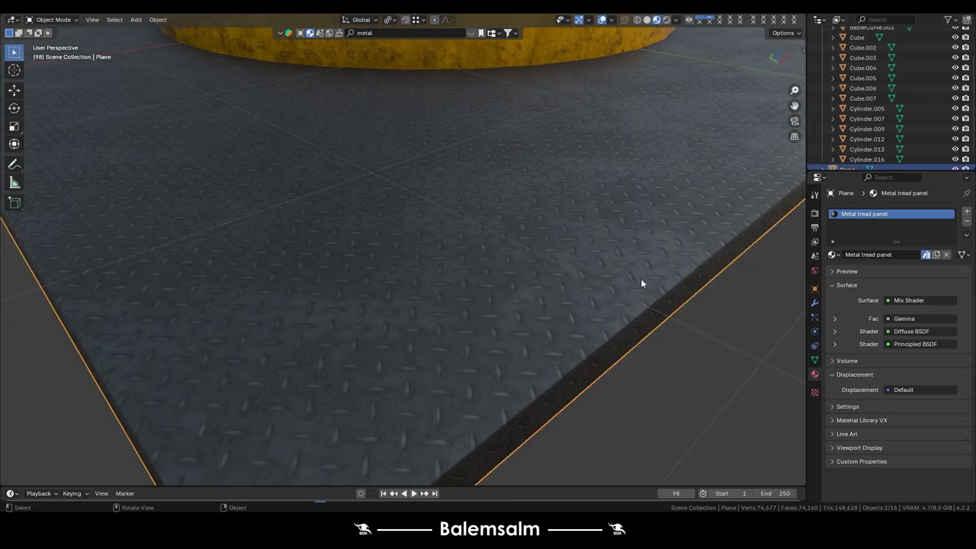
{"action": "left_click", "coordinate": [834, 319]}
{"action": "left_click", "coordinate": [834, 319]}
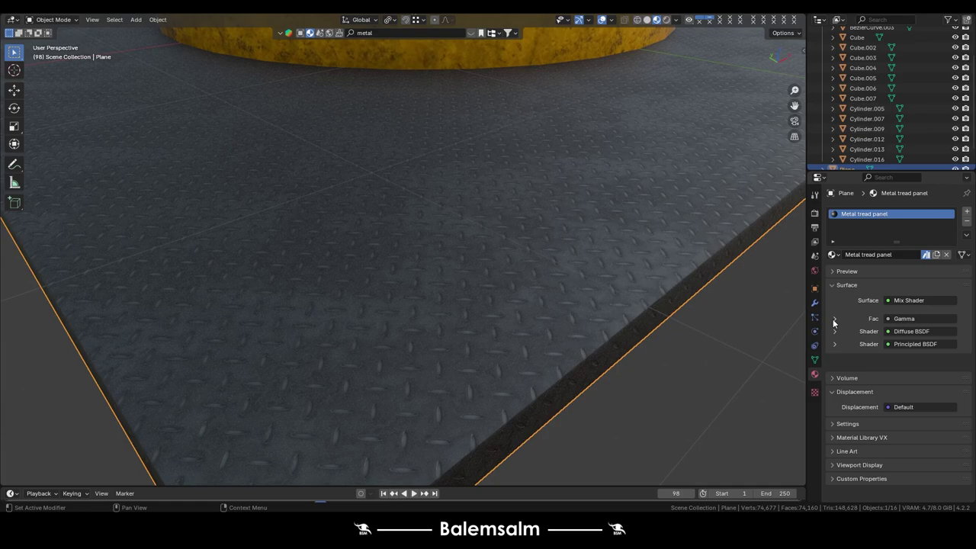
{"action": "left_click", "coordinate": [834, 344]}
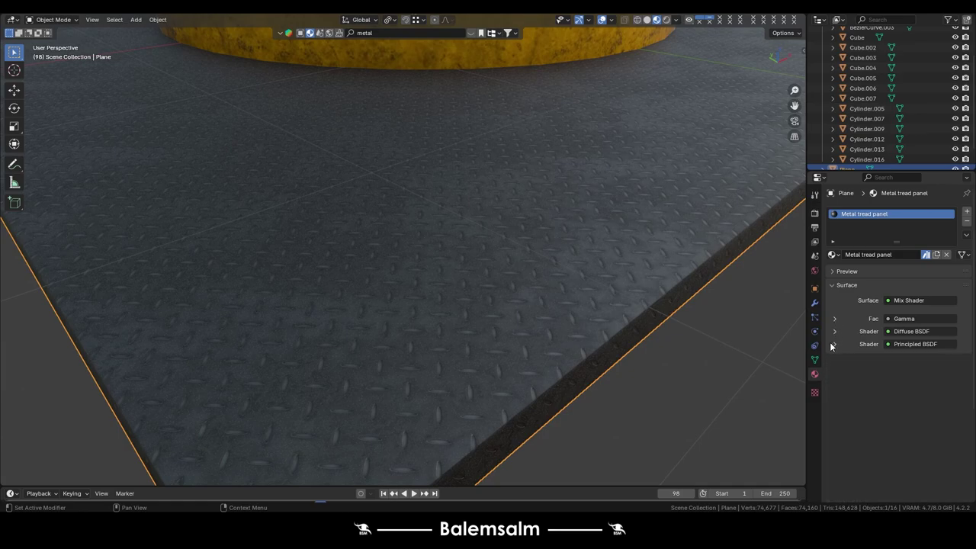
{"action": "left_click", "coordinate": [736, 310]}
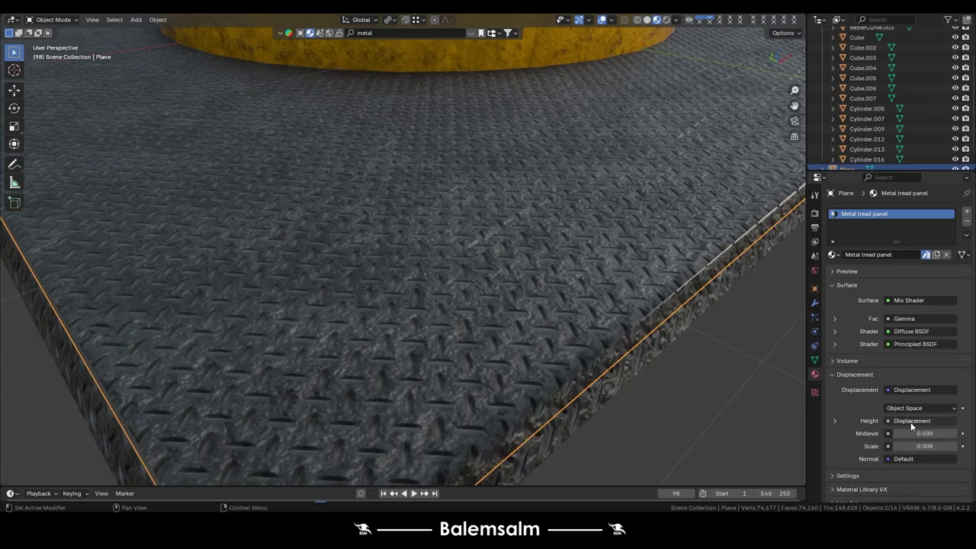
{"action": "left_click_drag", "start_coordinate": [924, 433], "coordinate": [900, 433]}
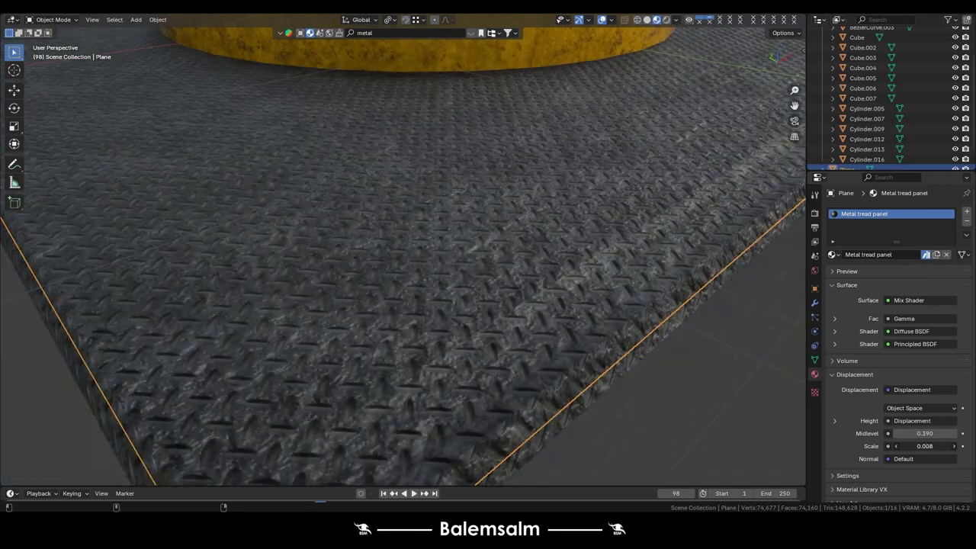
{"action": "left_click", "coordinate": [954, 433]}
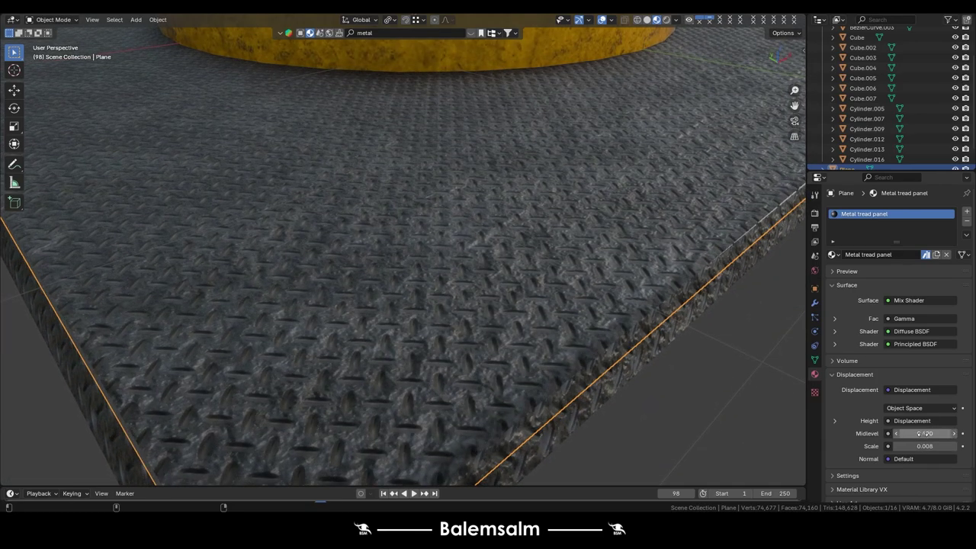
{"action": "left_click_drag", "start_coordinate": [922, 433], "coordinate": [907, 433]}
Duplicate the tread plate and move the copy straight down just below the original
{"action": "left_click", "coordinate": [682, 391]}
{"action": "scroll", "coordinate": [501, 265], "scroll_direction": "down", "scroll_amount": 8}
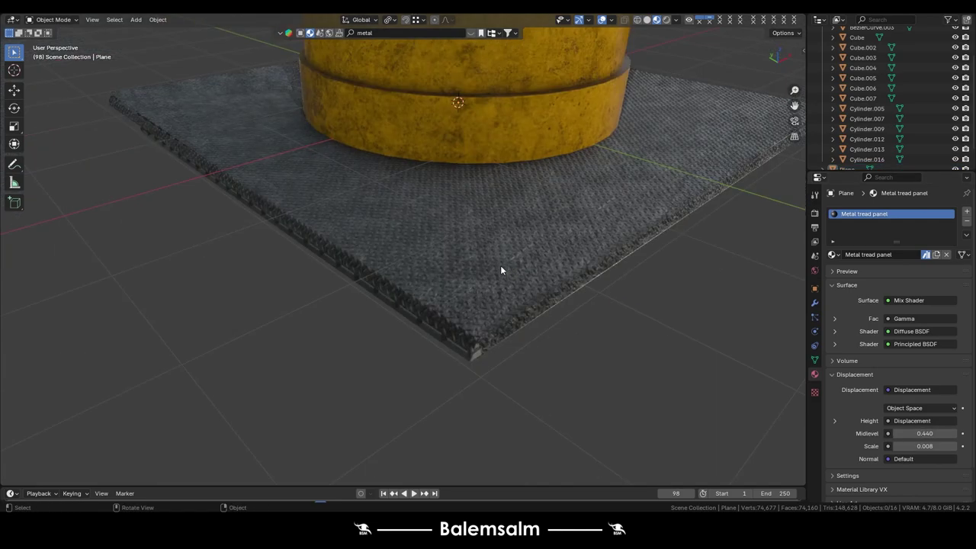
{"action": "middle_click_drag", "start_coordinate": [490, 252], "coordinate": [502, 226]}
{"action": "left_click", "coordinate": [502, 226]}
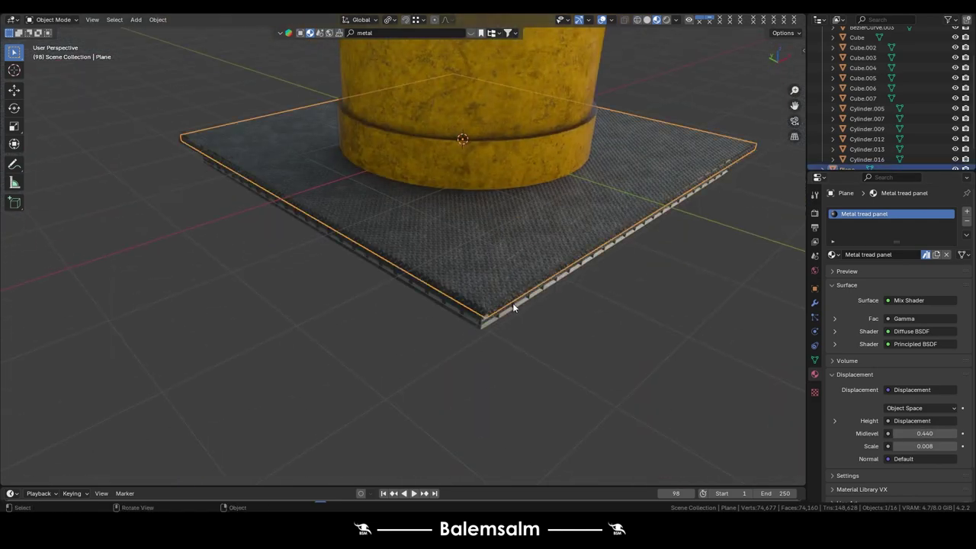
{"action": "scroll", "coordinate": [513, 303], "scroll_direction": "up", "scroll_amount": 4}
{"action": "key", "text": "shift+d"}
{"action": "key", "text": "z"}
{"action": "left_click", "coordinate": [506, 336]}
{"action": "key", "text": "z"}
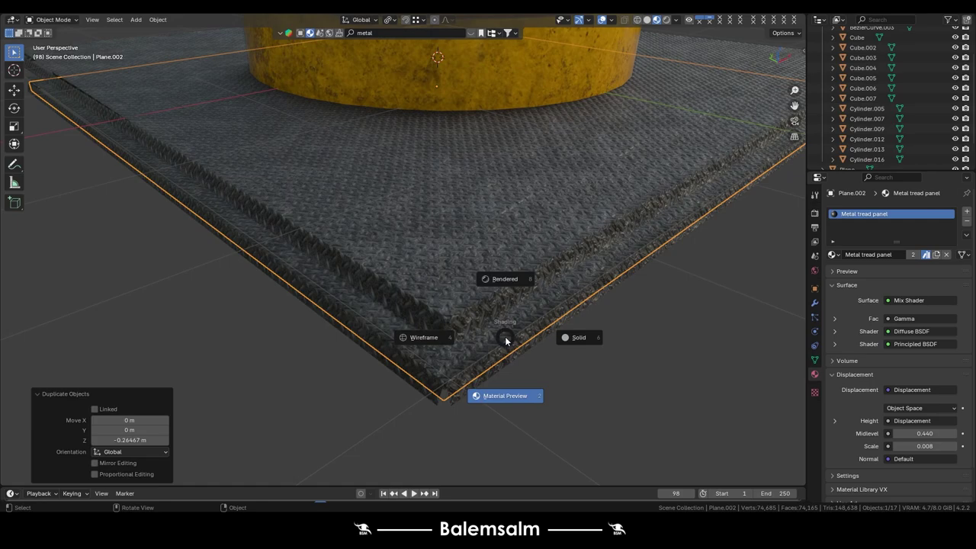
{"action": "key", "text": "g"}
{"action": "key", "text": "z"}
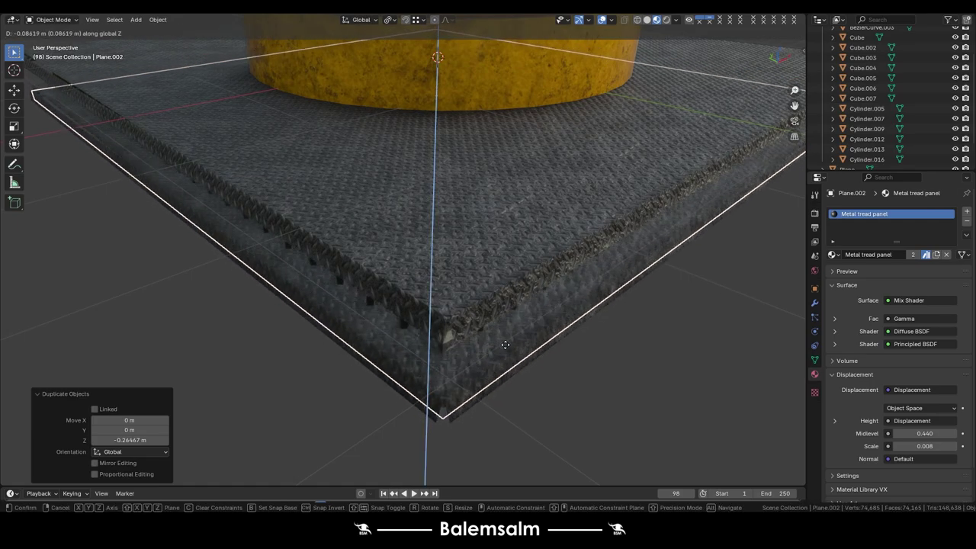
{"action": "left_click", "coordinate": [574, 380]}
Hide viewport overlays and view the robot arm in Rendered shading
{"action": "scroll", "coordinate": [574, 380], "scroll_direction": "down", "scroll_amount": 4}
{"action": "middle_click_drag", "start_coordinate": [574, 380], "coordinate": [535, 310]}
{"action": "scroll", "coordinate": [535, 310], "scroll_direction": "down", "scroll_amount": 4}
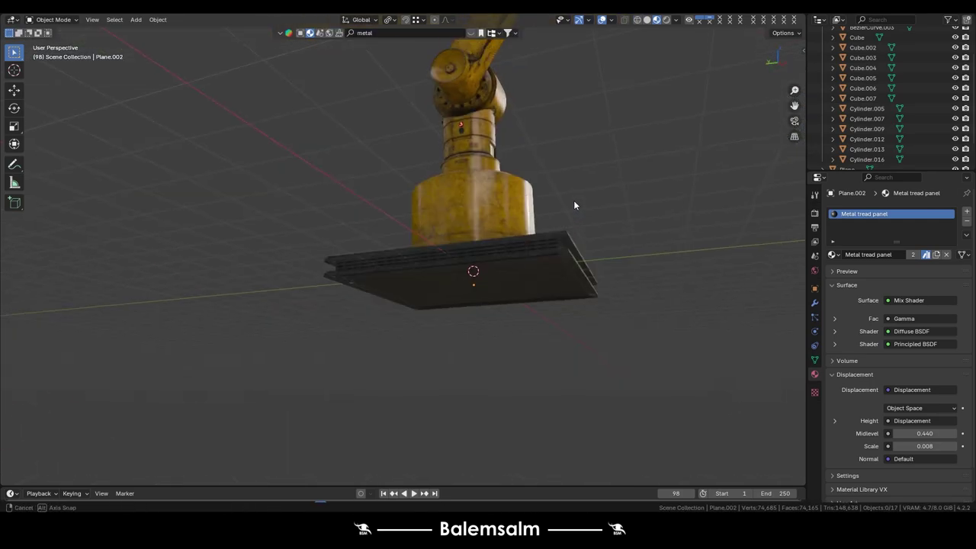
{"action": "mouse_move", "coordinate": [574, 200]}
{"action": "middle_mouse_down"}
{"action": "mouse_move", "coordinate": [497, 215]}
{"action": "mouse_move", "coordinate": [491, 285]}
{"action": "mouse_move", "coordinate": [392, 407]}
{"action": "mouse_move", "coordinate": [351, 401]}
{"action": "mouse_move", "coordinate": [458, 314]}
{"action": "middle_mouse_up"}
{"action": "scroll", "coordinate": [453, 299], "scroll_direction": "up", "scroll_amount": 3}
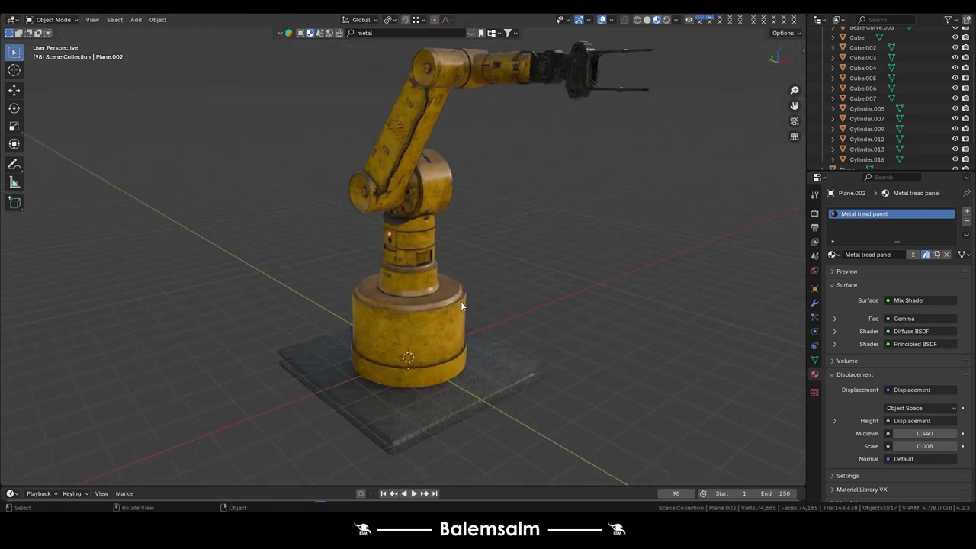
{"action": "left_click", "coordinate": [602, 20]}
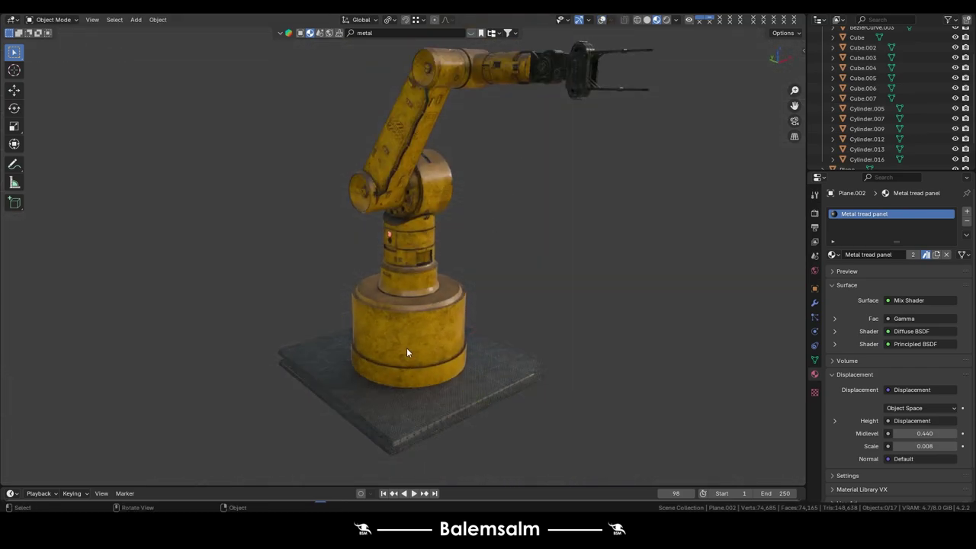
{"action": "mouse_move", "coordinate": [407, 348]}
{"action": "middle_mouse_down"}
{"action": "mouse_move", "coordinate": [415, 303]}
{"action": "mouse_move", "coordinate": [425, 327]}
{"action": "middle_mouse_up"}
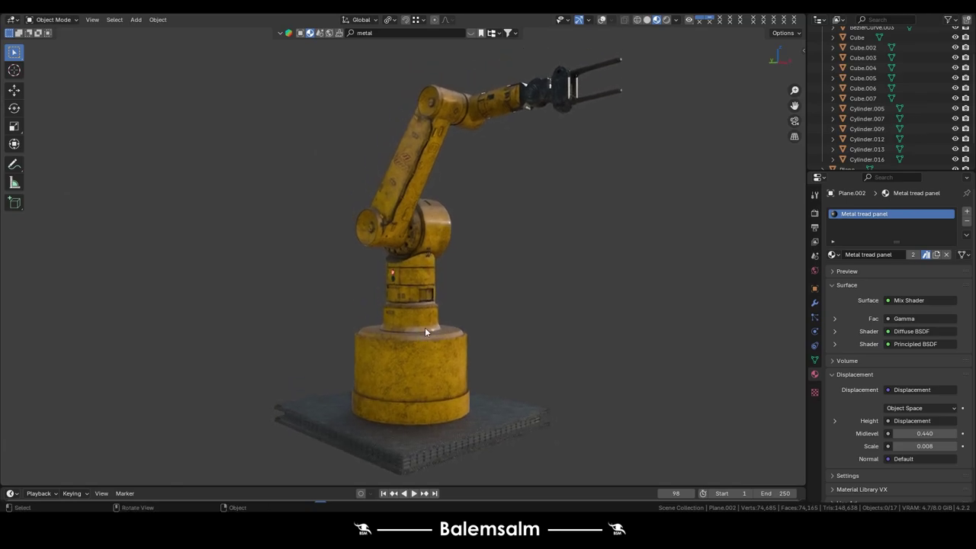
{"action": "left_click", "coordinate": [666, 21]}
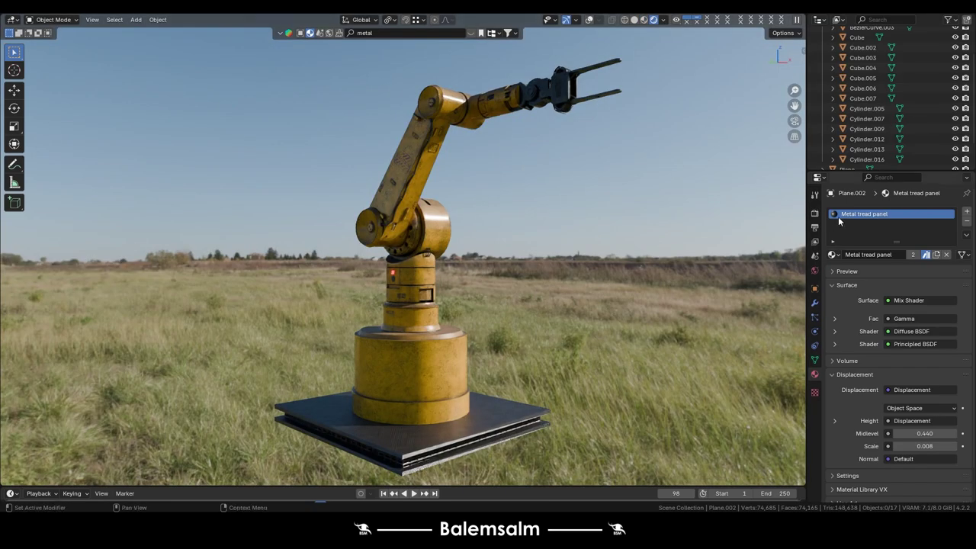
Make the render background transparent in the Film settings
{"action": "left_click", "coordinate": [815, 213]}
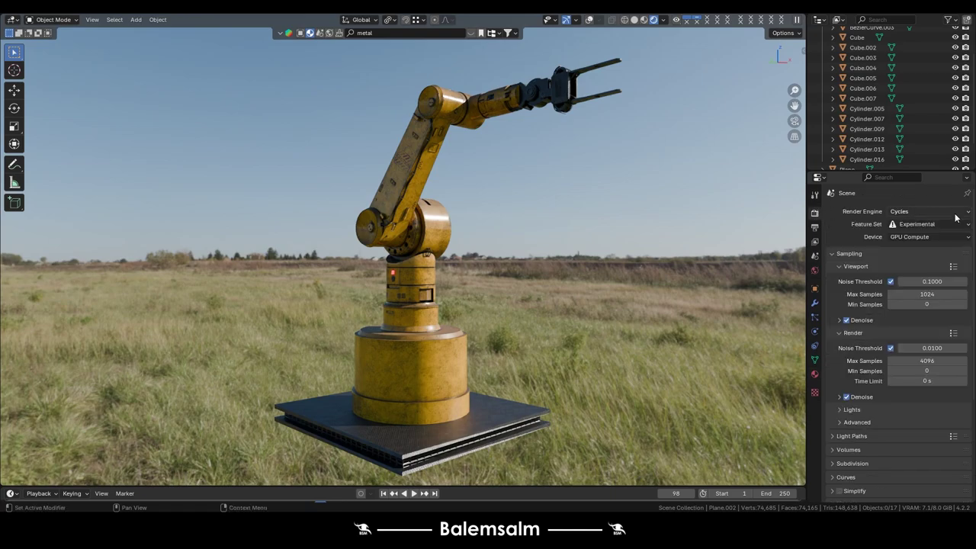
{"action": "scroll", "coordinate": [852, 360], "scroll_direction": "down", "scroll_amount": 3}
{"action": "scroll", "coordinate": [852, 320], "scroll_direction": "down", "scroll_amount": 2}
{"action": "left_click", "coordinate": [842, 369]}
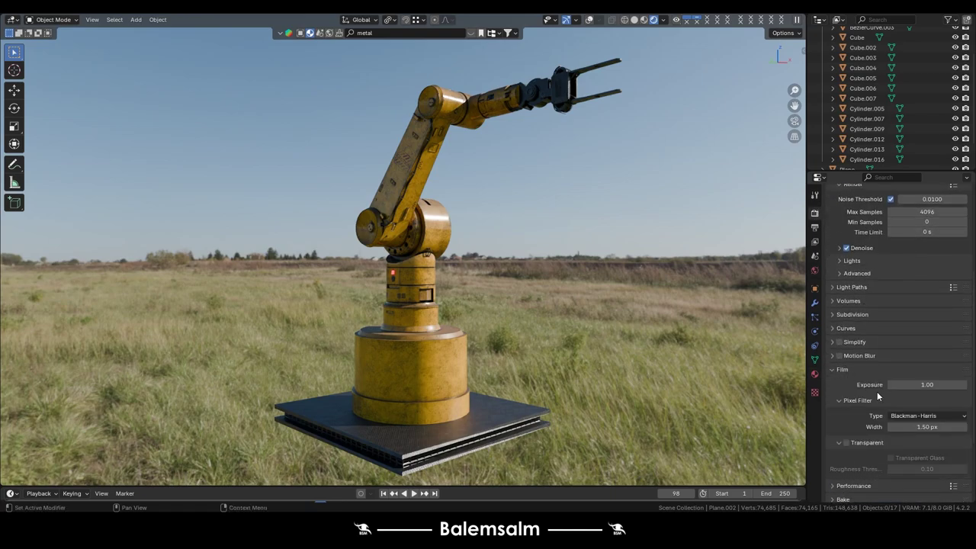
{"action": "left_click", "coordinate": [846, 443]}
{"action": "left_click", "coordinate": [833, 370]}
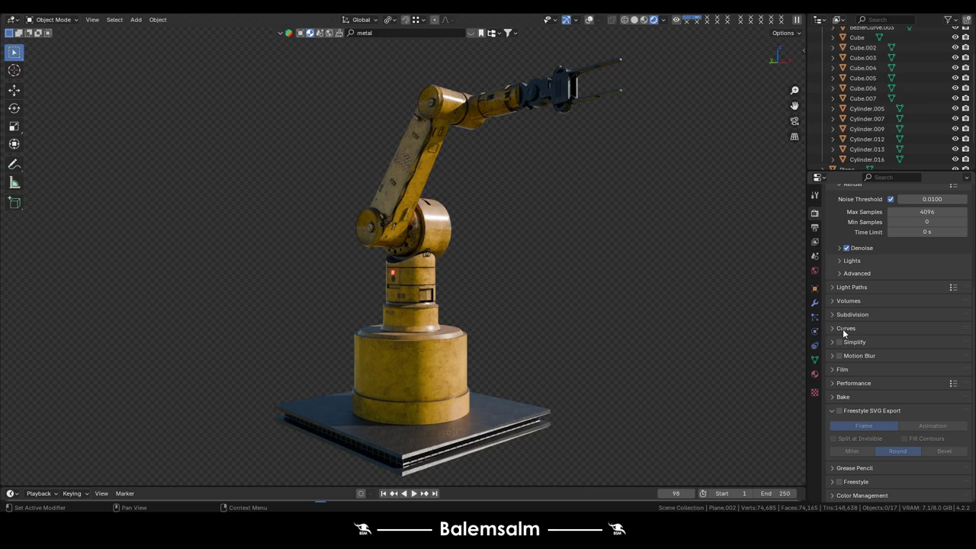
Add a rotated Sun light with strength 1 and angle 1.83°
{"action": "mouse_move", "coordinate": [331, 287]}
{"action": "middle_mouse_down"}
{"action": "mouse_move", "coordinate": [393, 304]}
{"action": "mouse_move", "coordinate": [423, 287]}
{"action": "middle_mouse_up"}
{"action": "key", "text": "shift+a"}
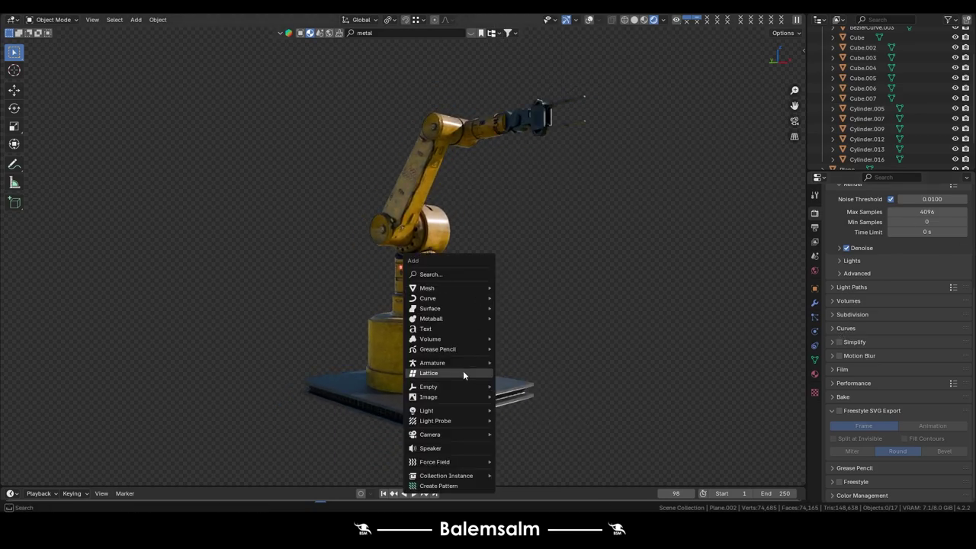
{"action": "mouse_move", "coordinate": [427, 410]}
{"action": "left_click", "coordinate": [506, 415]}
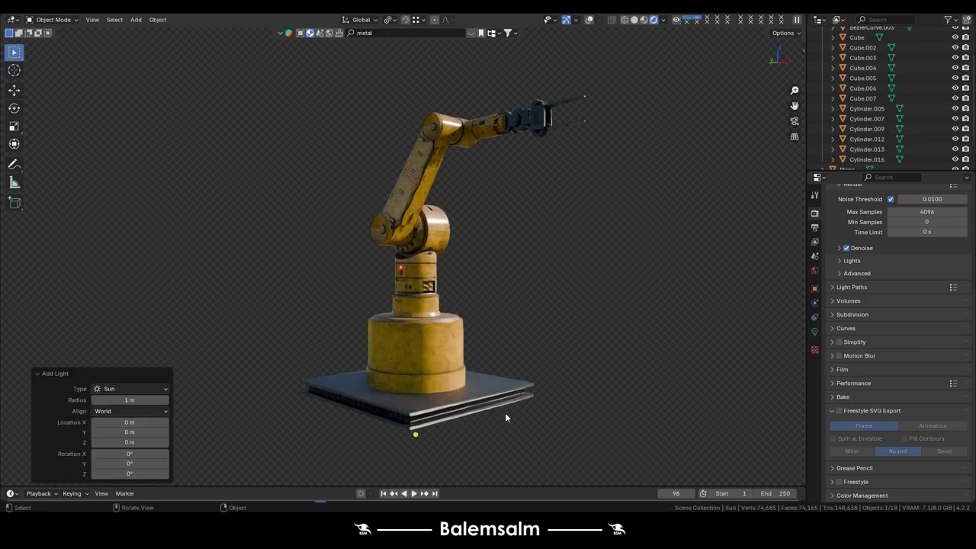
{"action": "key", "text": "r"}
{"action": "key", "text": "r"}
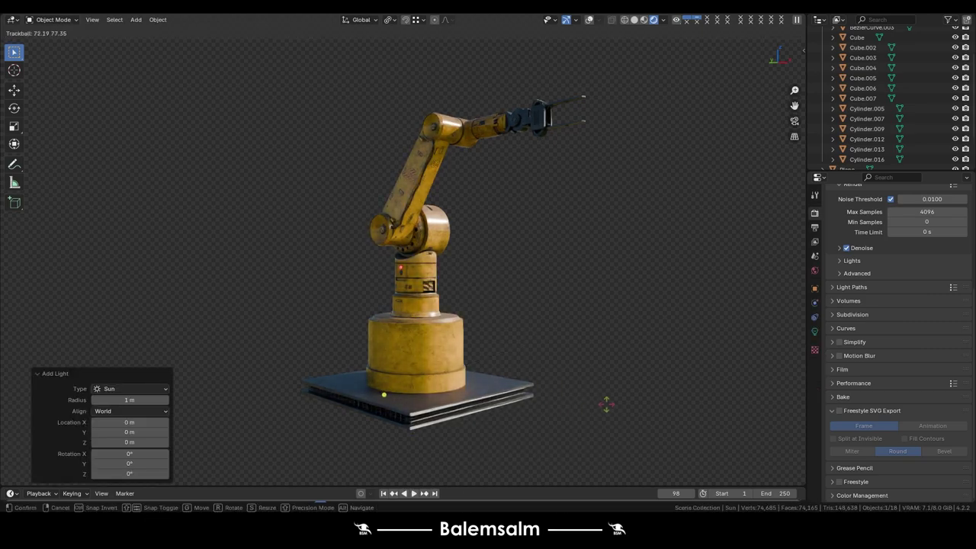
{"action": "left_click", "coordinate": [555, 411]}
{"action": "left_click", "coordinate": [815, 332]}
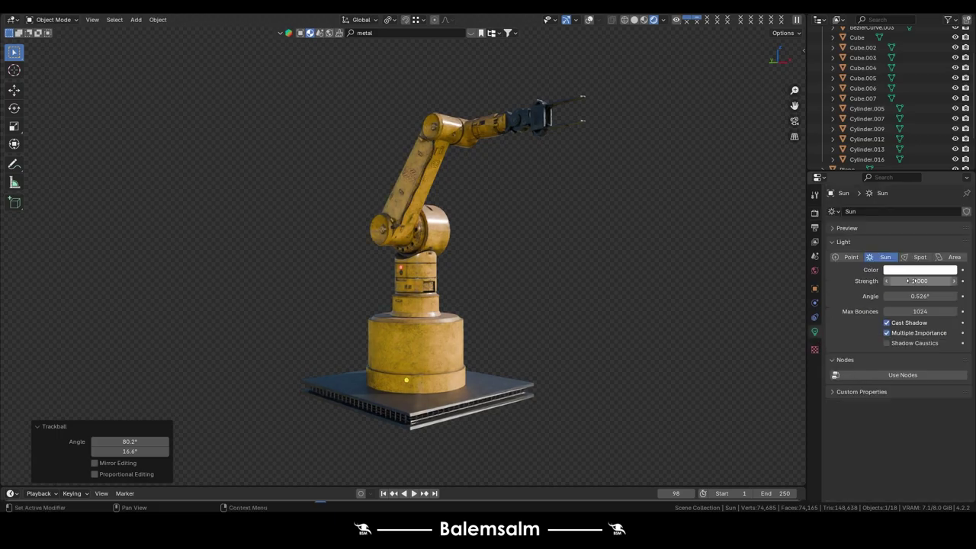
{"action": "left_click", "coordinate": [912, 281]}
{"action": "key", "text": "Return"}
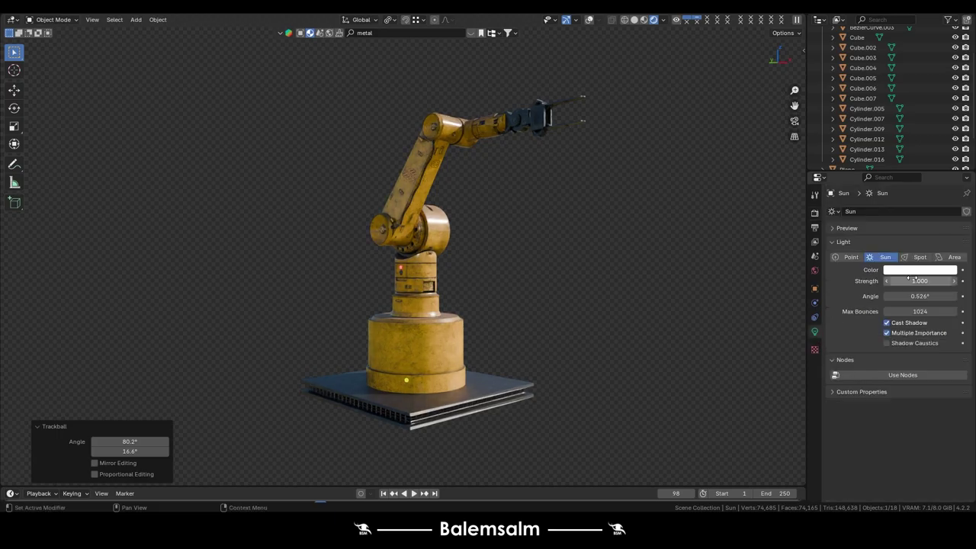
{"action": "left_click_drag", "start_coordinate": [920, 296], "coordinate": [940, 296]}
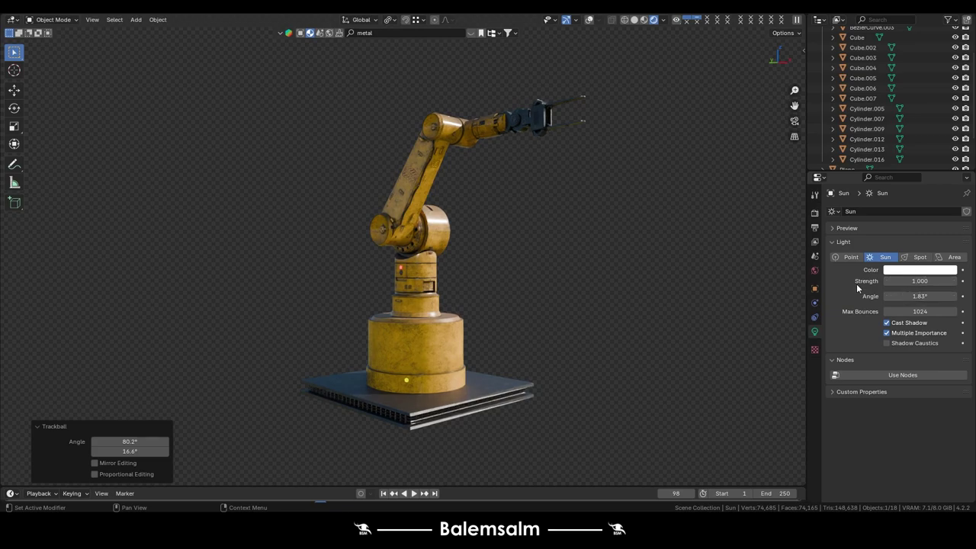
Set Color Management to the Medium High Contrast look, keeping the AgX view transform
{"action": "left_click", "coordinate": [815, 213]}
{"action": "scroll", "coordinate": [858, 458], "scroll_direction": "down", "scroll_amount": 2}
{"action": "scroll", "coordinate": [850, 457], "scroll_direction": "down", "scroll_amount": 3}
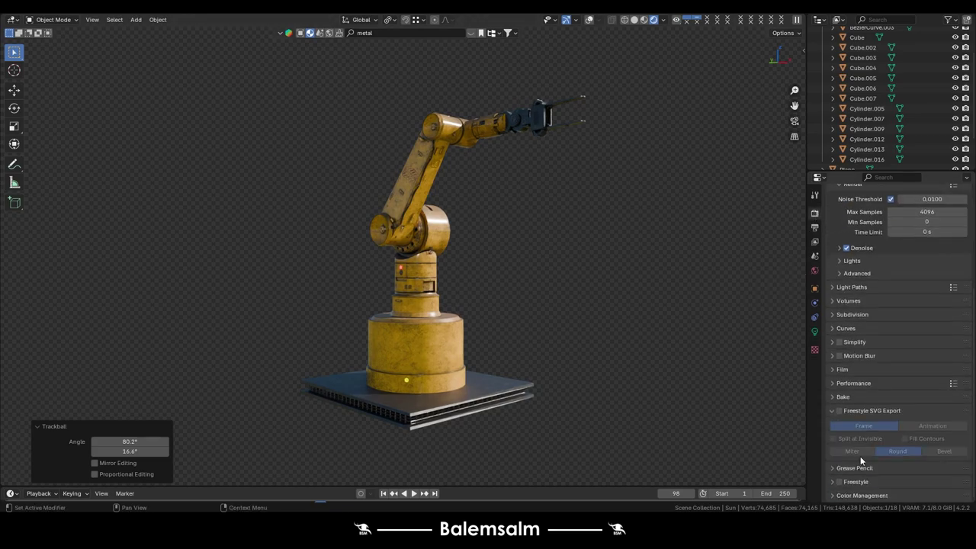
{"action": "left_click", "coordinate": [842, 494]}
{"action": "scroll", "coordinate": [851, 485], "scroll_direction": "down", "scroll_amount": 3}
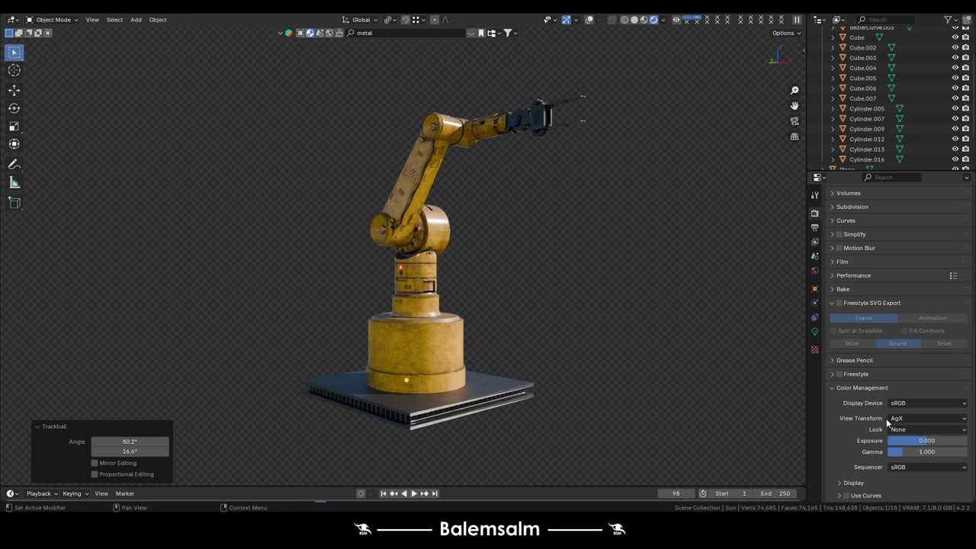
{"action": "left_click", "coordinate": [902, 430]}
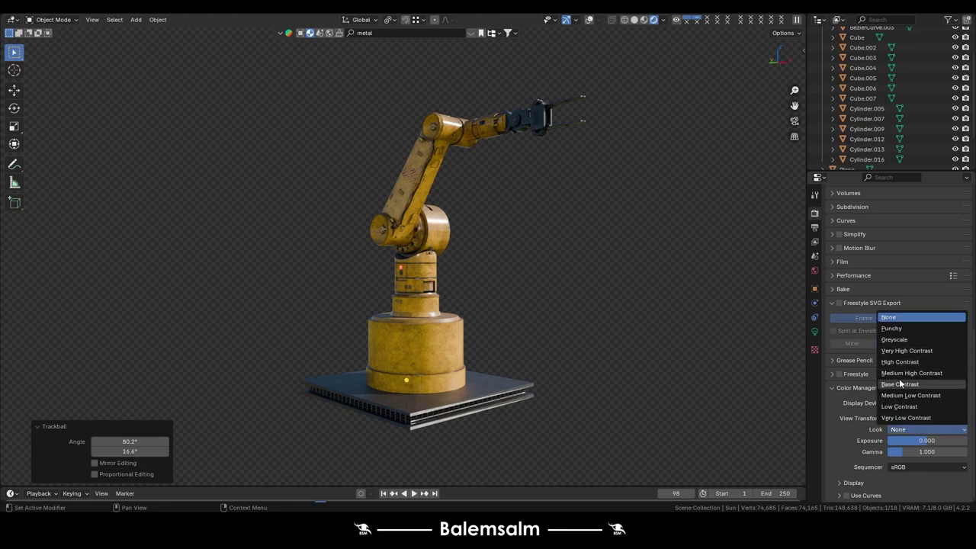
{"action": "left_click", "coordinate": [901, 373]}
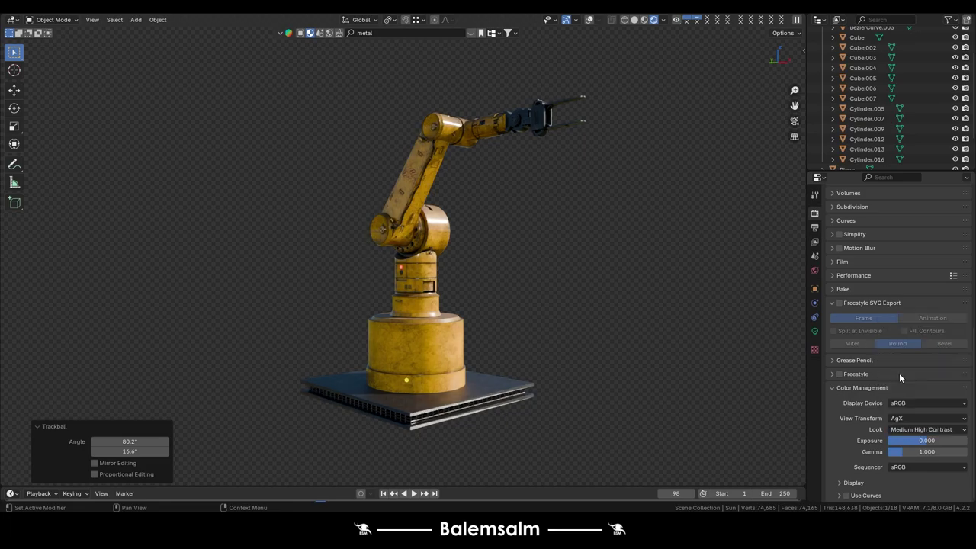
{"action": "left_click", "coordinate": [907, 418]}
{"action": "left_click", "coordinate": [900, 431]}
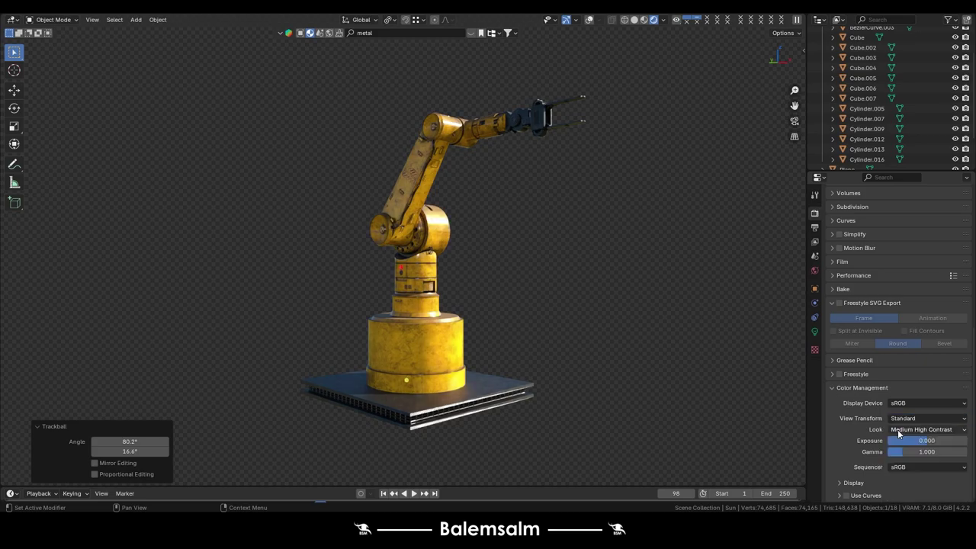
{"action": "left_click", "coordinate": [908, 418]}
{"action": "left_click", "coordinate": [904, 452]}
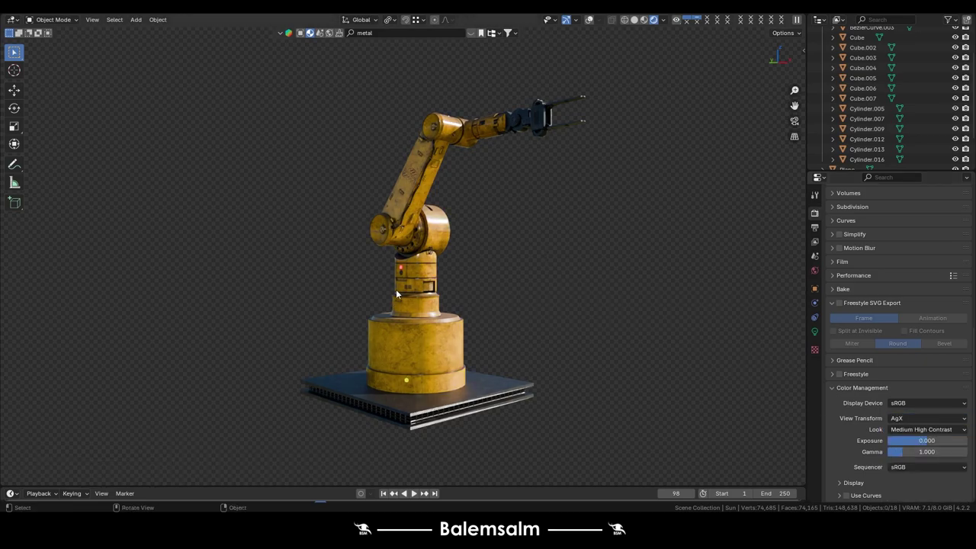
{"action": "key", "text": "shift+a"}
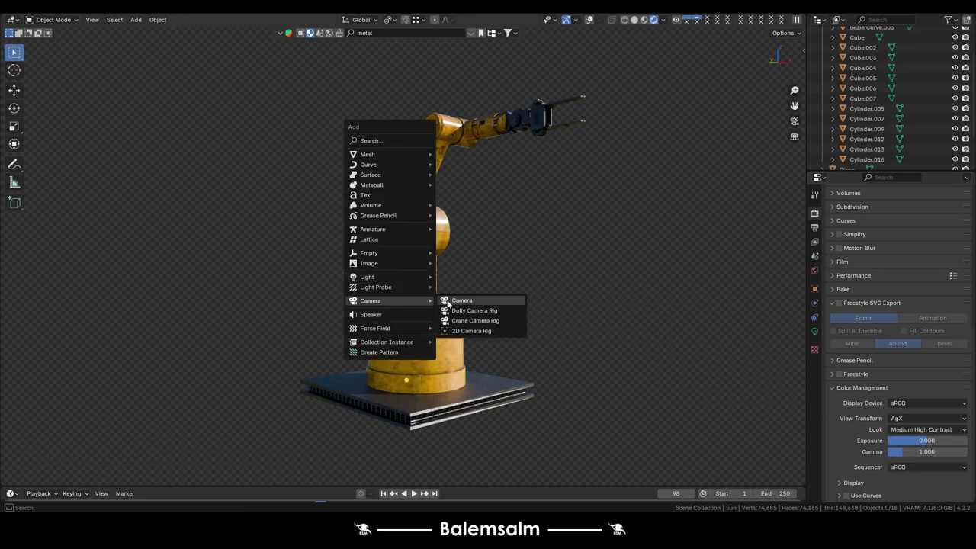
Add a camera, look through it, and zoom and orbit to frame the arm and base
{"action": "left_click", "coordinate": [458, 300]}
{"action": "key", "text": "KP_0"}
{"action": "key", "text": "ctrl+KP_0"}
{"action": "key", "text": "n"}
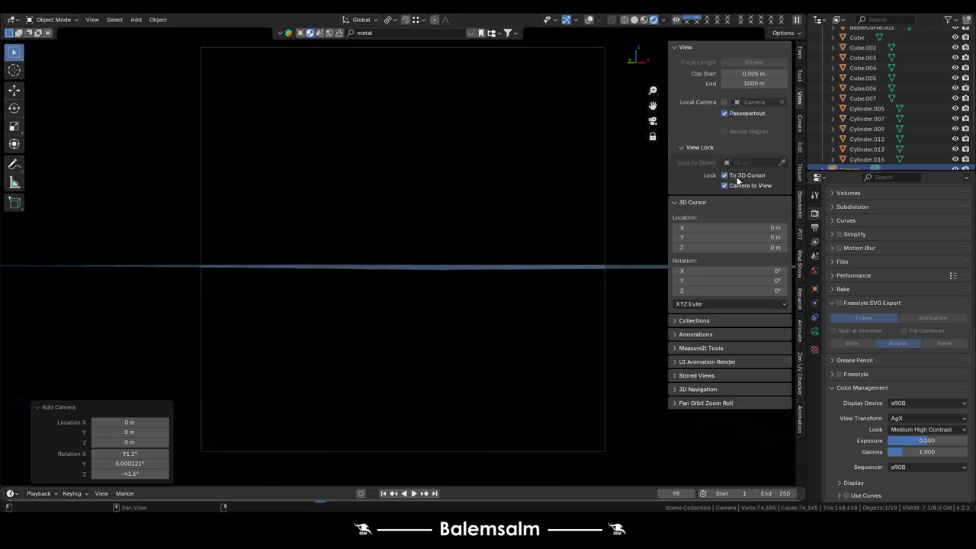
{"action": "key", "text": "n"}
{"action": "middle_click_drag", "start_coordinate": [422, 217], "coordinate": [428, 219]}
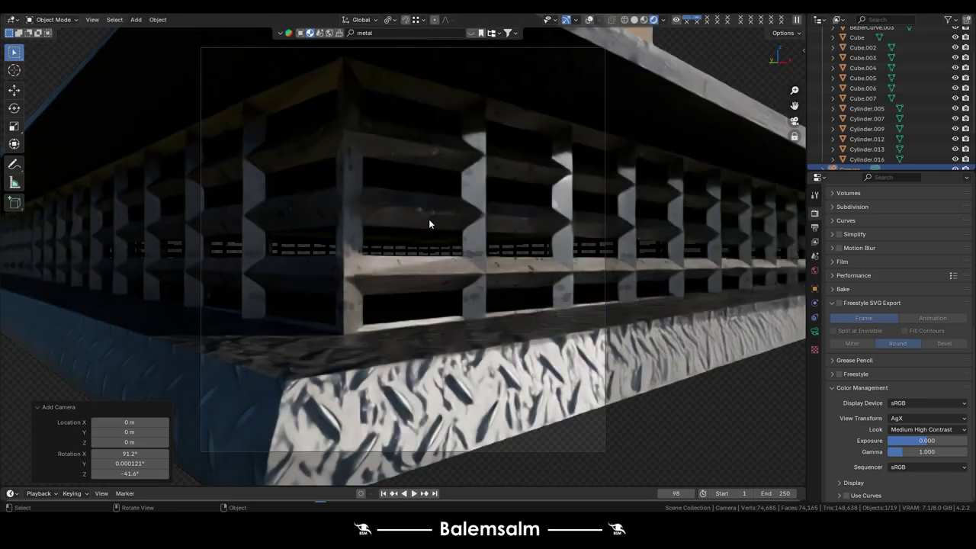
{"action": "scroll", "coordinate": [445, 229], "scroll_direction": "down", "scroll_amount": 2}
{"action": "scroll", "coordinate": [442, 251], "scroll_direction": "down", "scroll_amount": 2}
{"action": "scroll", "coordinate": [435, 290], "scroll_direction": "down", "scroll_amount": 2}
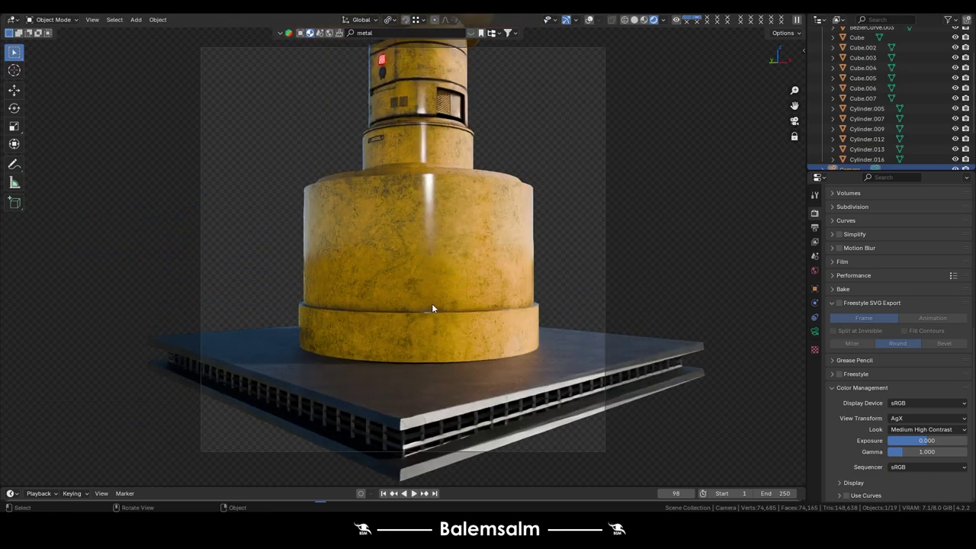
{"action": "scroll", "coordinate": [436, 298], "scroll_direction": "down", "scroll_amount": 2}
{"action": "scroll", "coordinate": [435, 301], "scroll_direction": "up", "scroll_amount": 2}
{"action": "mouse_move", "coordinate": [429, 316]}
{"action": "middle_mouse_down"}
{"action": "mouse_move", "coordinate": [408, 323]}
{"action": "mouse_move", "coordinate": [425, 319]}
{"action": "middle_mouse_up"}
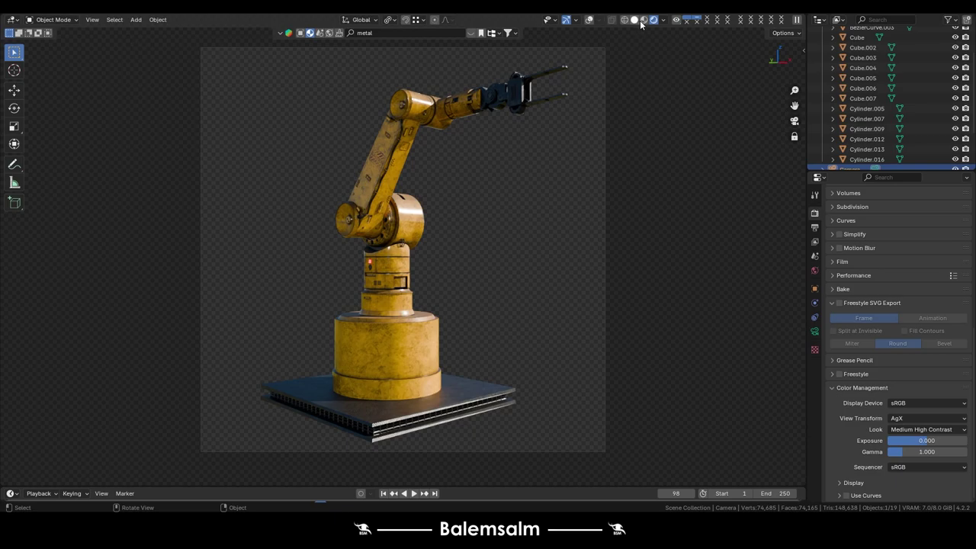
Nudge the camera view around the robot and browse the Edit and Render menus
{"action": "scroll", "coordinate": [878, 334], "scroll_direction": "up", "scroll_amount": 1}
{"action": "scroll", "coordinate": [882, 370], "scroll_direction": "up", "scroll_amount": 4}
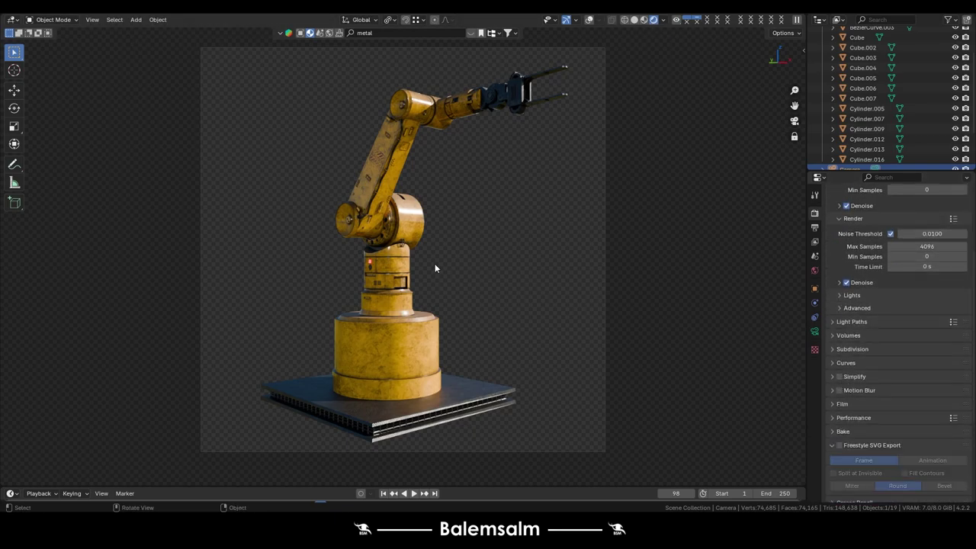
{"action": "middle_click_drag", "start_coordinate": [420, 296], "coordinate": [409, 295]}
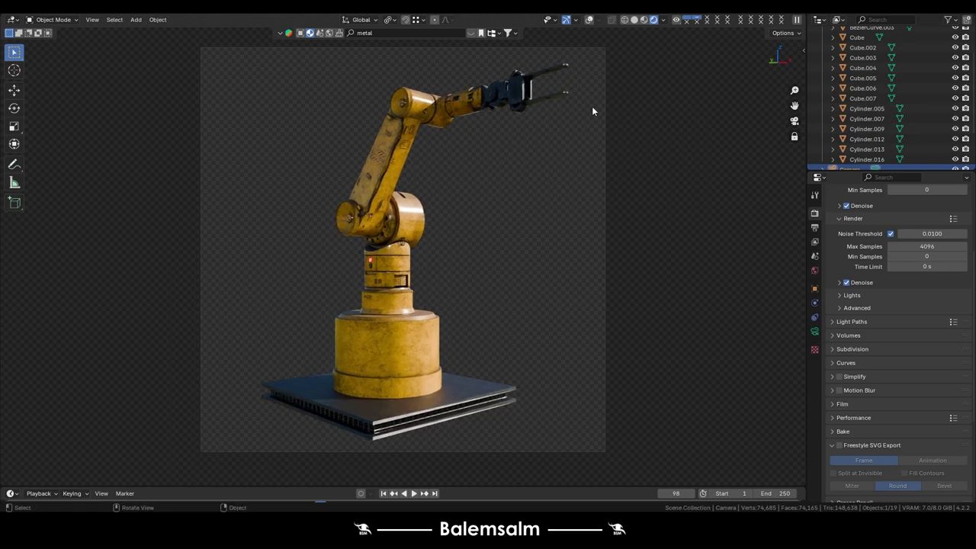
{"action": "left_click", "coordinate": [33, 13]}
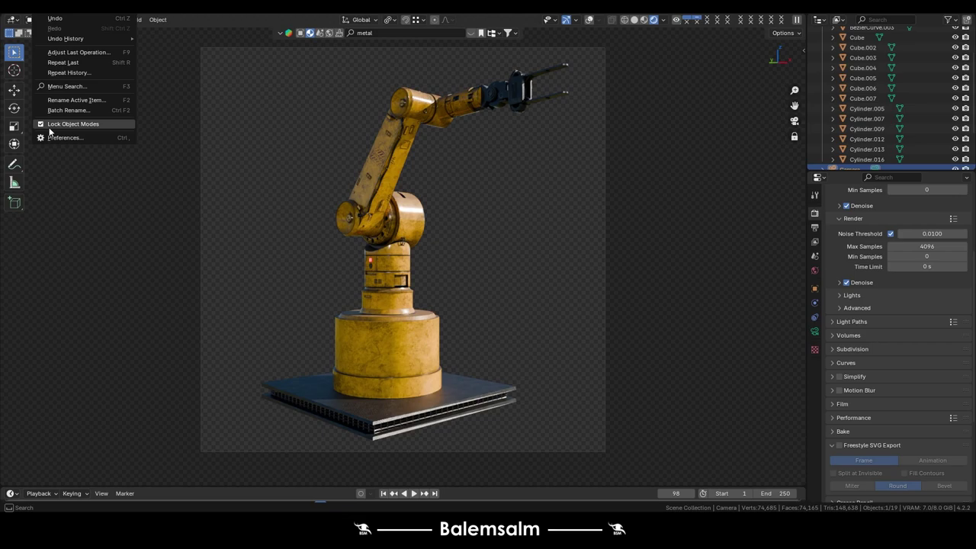
{"action": "left_click", "coordinate": [61, 8]}
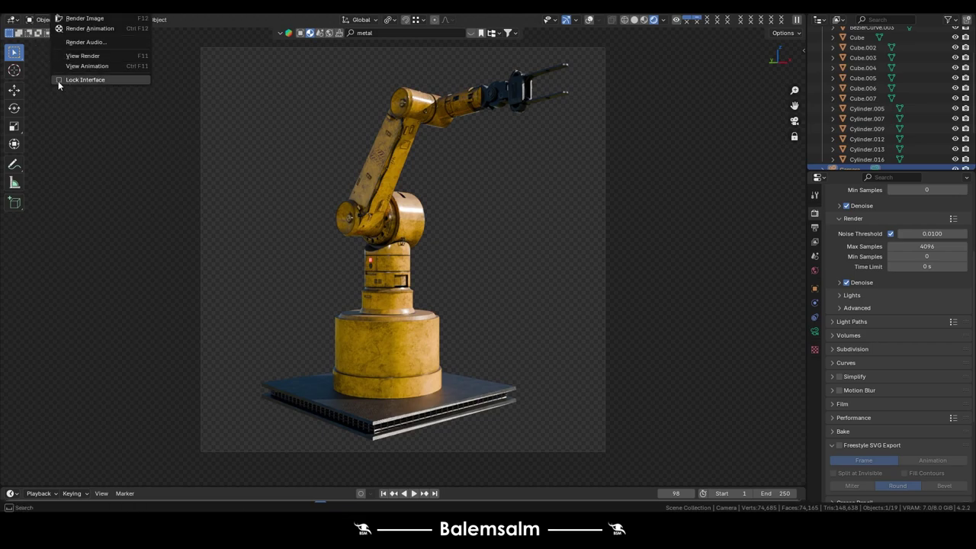
{"action": "scroll", "coordinate": [858, 339], "scroll_direction": "down", "scroll_amount": 2}
{"action": "scroll", "coordinate": [858, 338], "scroll_direction": "down", "scroll_amount": 2}
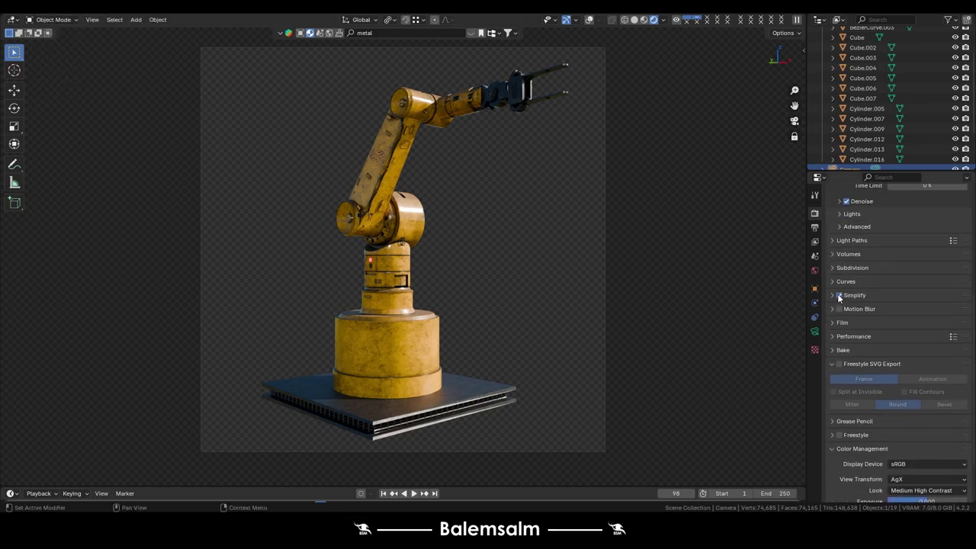
Enable Simplify with 2048 render and viewport texture limits, then render the image
{"action": "left_click", "coordinate": [866, 297]}
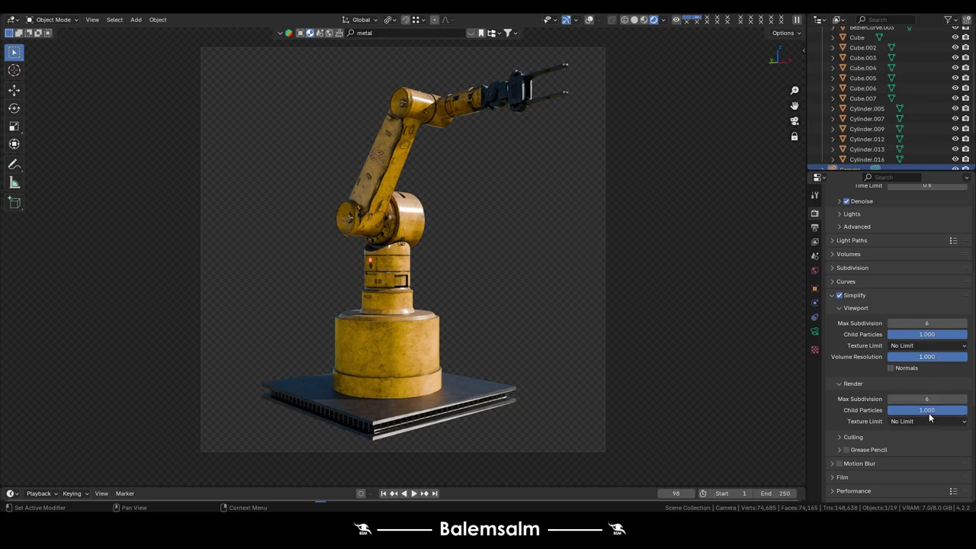
{"action": "left_click", "coordinate": [918, 419]}
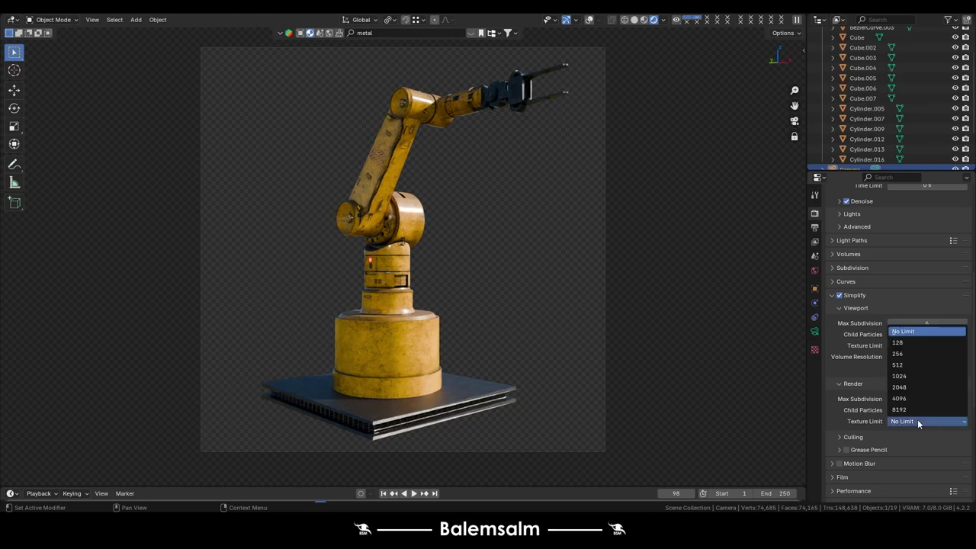
{"action": "left_click", "coordinate": [911, 388]}
{"action": "left_click", "coordinate": [924, 345]}
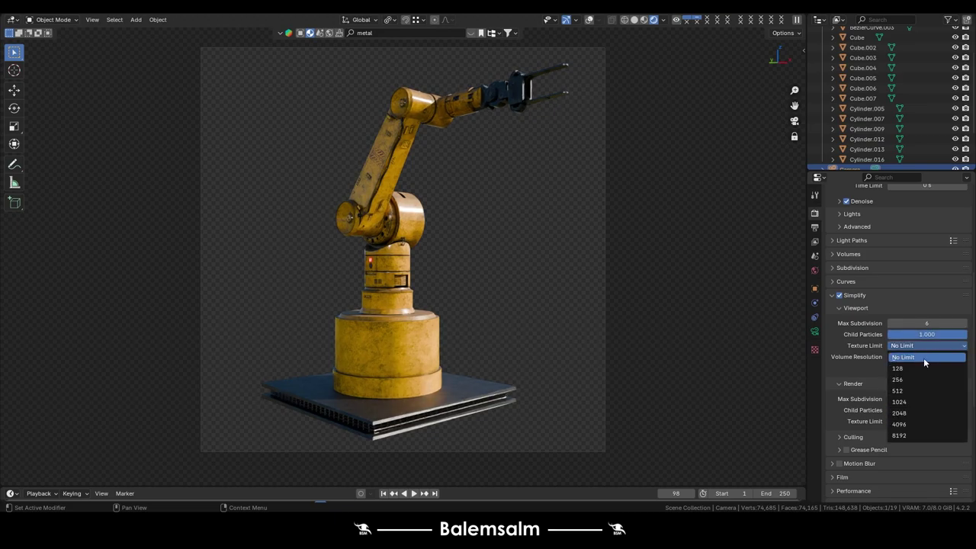
{"action": "key", "text": "Return"}
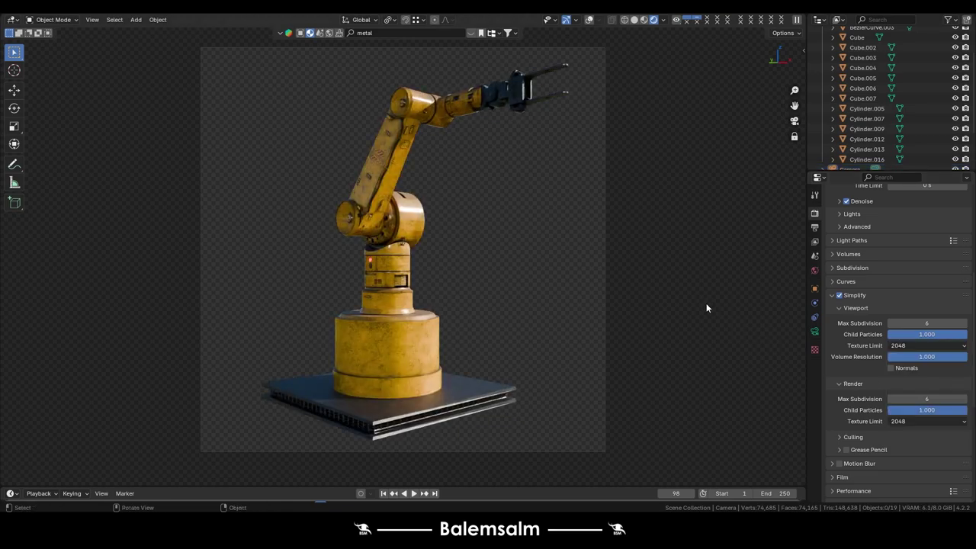
{"action": "key", "text": "F12"}
In the Compositing workspace, enable Use Nodes, add a Viewer above Composite, and move Render Layers left
{"action": "left_click", "coordinate": [466, 13]}
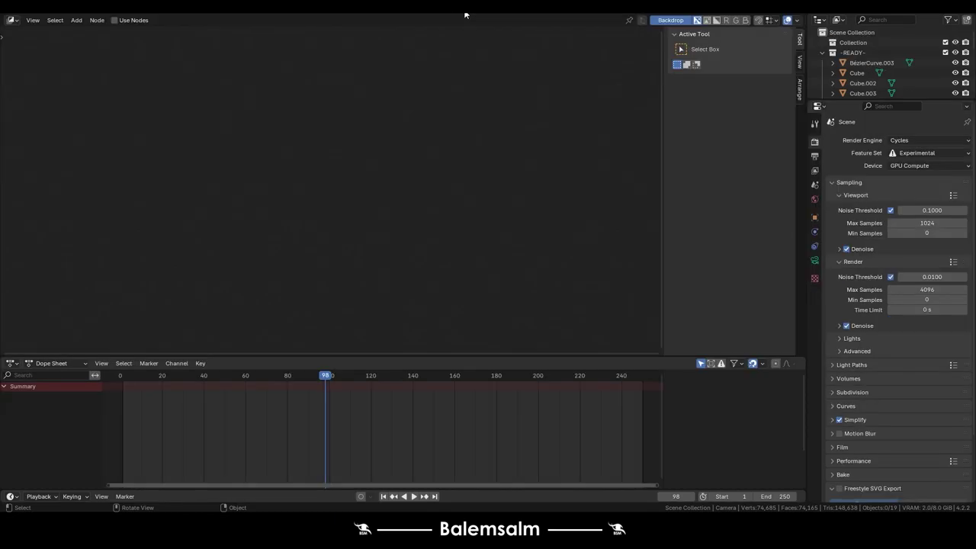
{"action": "left_click", "coordinate": [113, 19]}
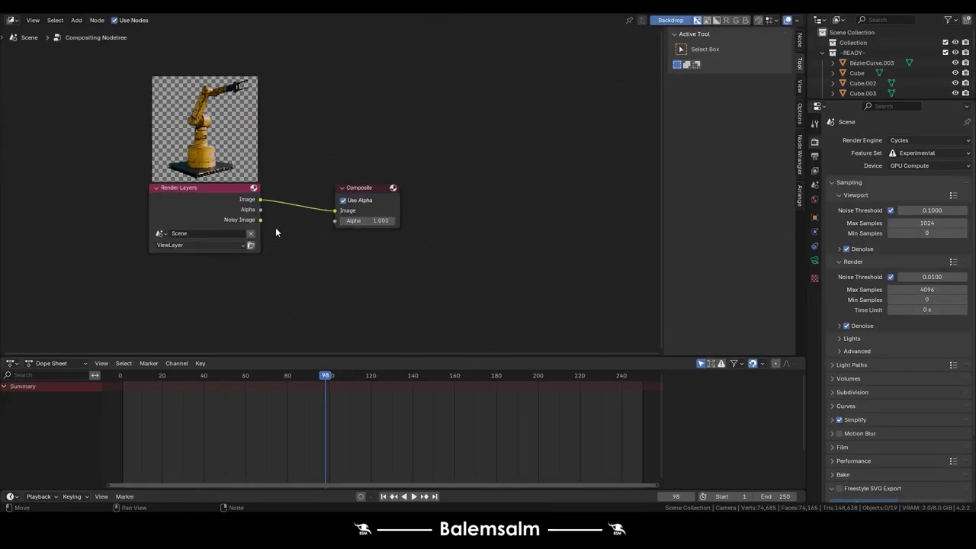
{"action": "key", "text": "shift+a"}
{"action": "left_click", "coordinate": [287, 120]}
{"action": "type", "text": "view"}
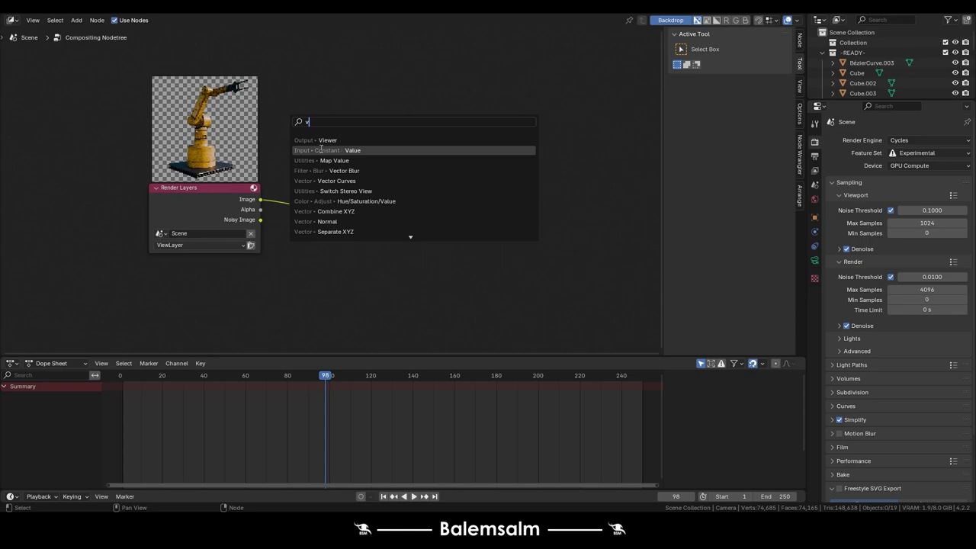
{"action": "key", "text": "Return"}
{"action": "left_click", "coordinate": [331, 131]}
{"action": "middle_click_drag", "start_coordinate": [295, 173], "coordinate": [277, 180]}
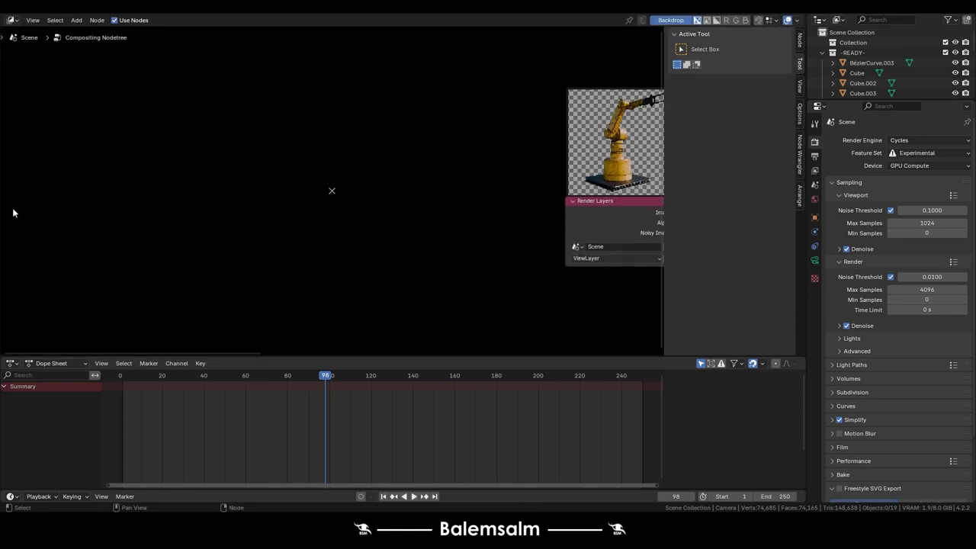
{"action": "left_click_drag", "start_coordinate": [301, 180], "coordinate": [12, 191]}
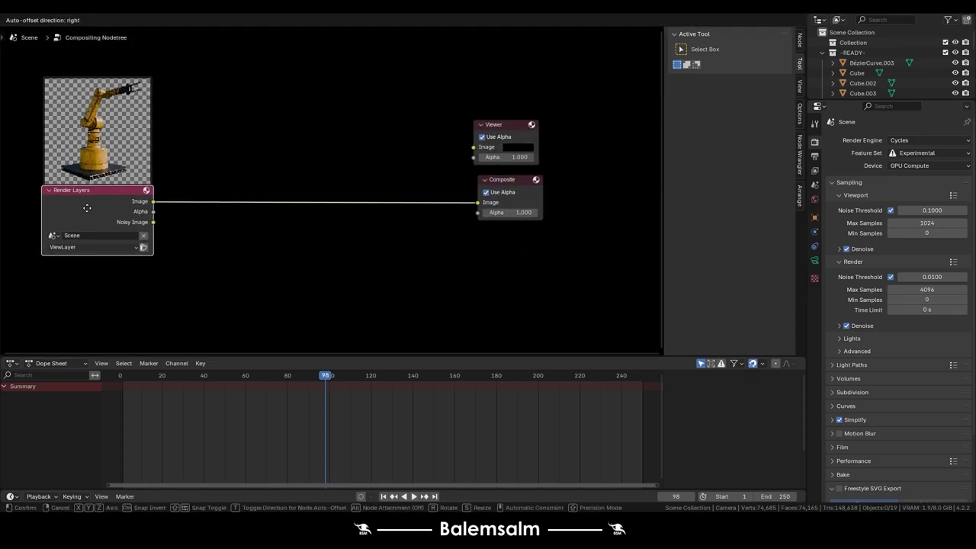
Drop a Color Balance node onto the link from Render Layers to Composite
{"action": "key", "text": "shift+a"}
{"action": "type", "text": "c"}
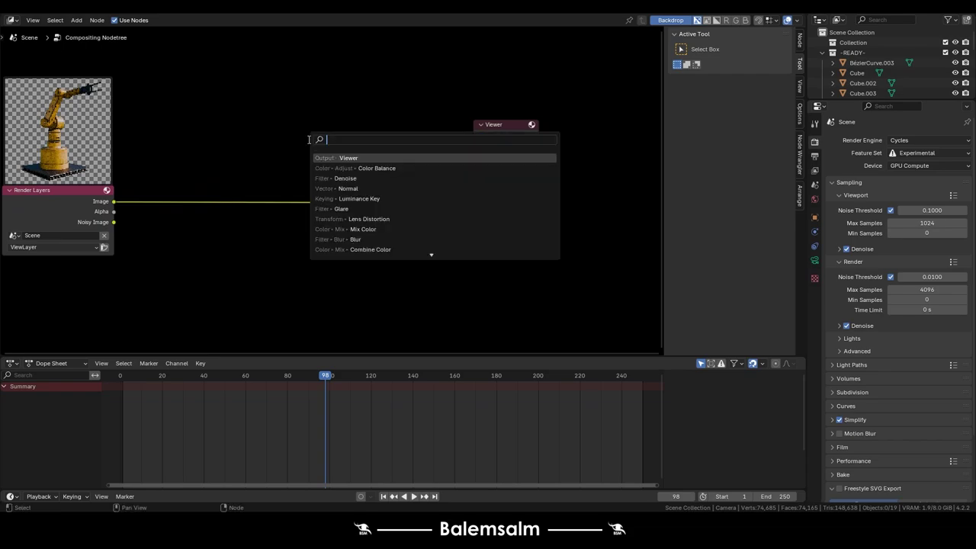
{"action": "type", "text": "olol"}
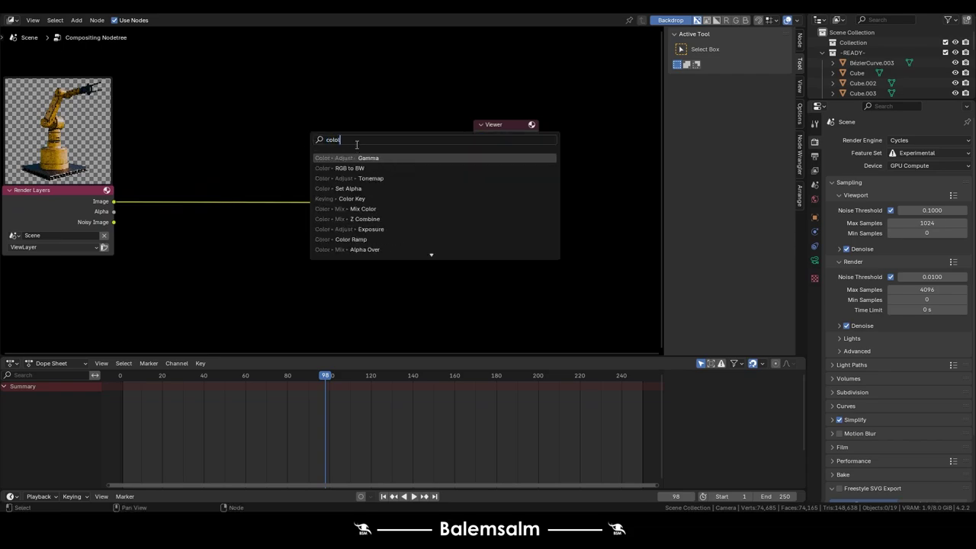
{"action": "key", "text": "BackSpace"}
{"action": "type", "text": "rb"}
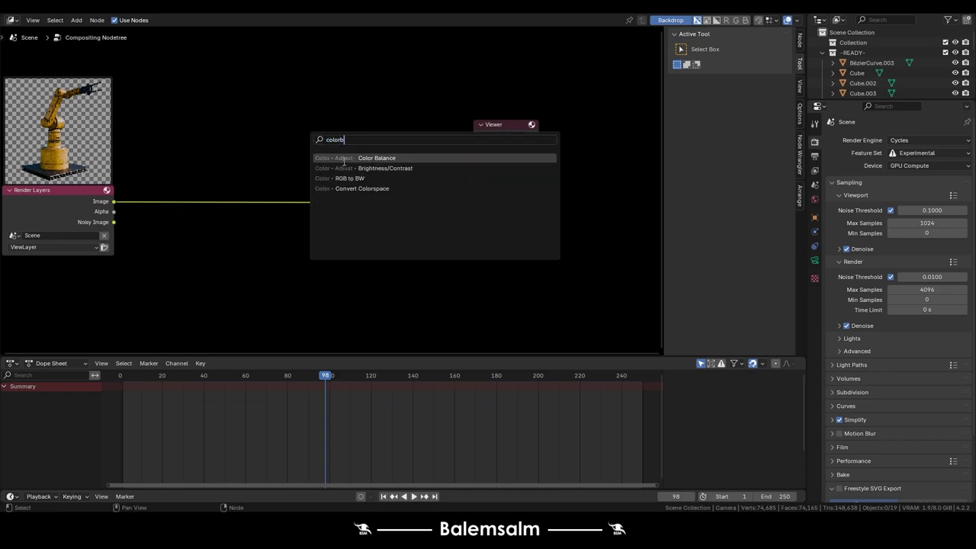
{"action": "type", "text": "a"}
{"action": "key", "text": "Return"}
{"action": "left_click", "coordinate": [237, 180]}
Insert a Glare node between Render Layers and Color Balance
{"action": "key", "text": "shift+a"}
{"action": "left_click", "coordinate": [289, 100]}
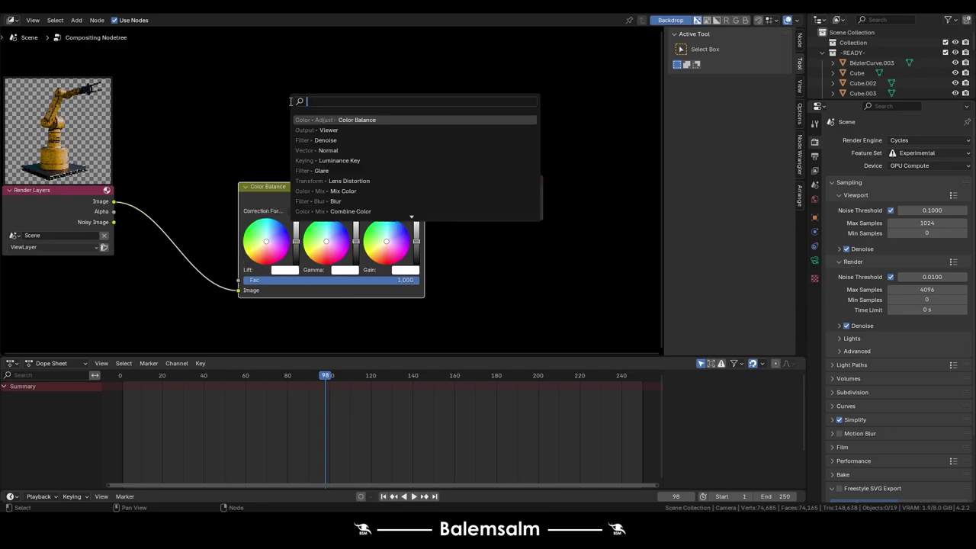
{"action": "type", "text": "g"}
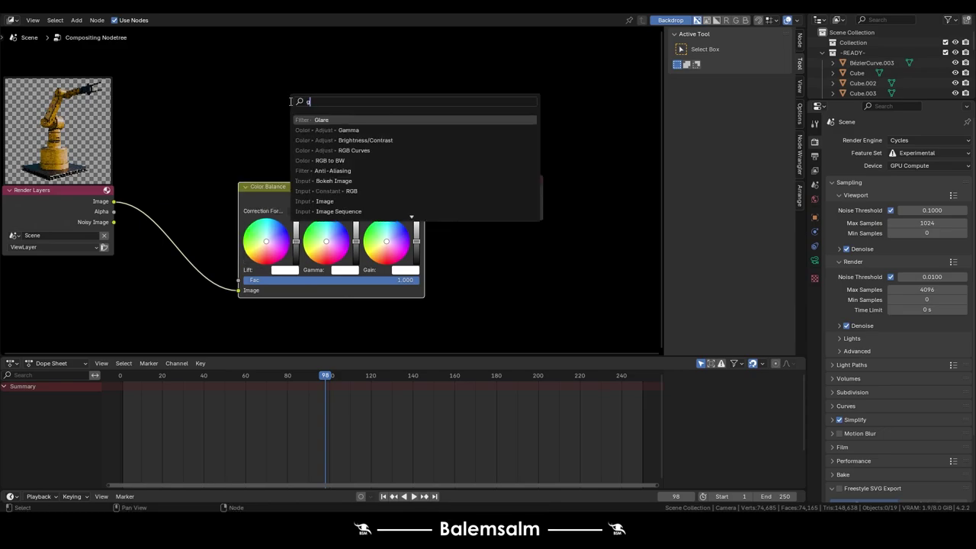
{"action": "type", "text": "la"}
{"action": "key", "text": "Return"}
{"action": "left_click", "coordinate": [145, 157]}
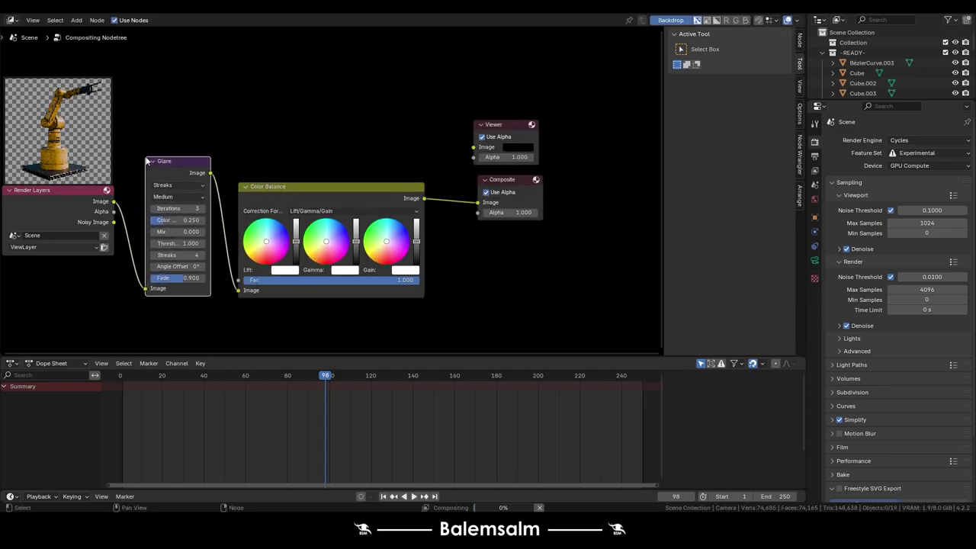
Delete a Luminance Key node that was added by mistake
{"action": "key", "text": "shift+a"}
{"action": "left_click", "coordinate": [346, 97]}
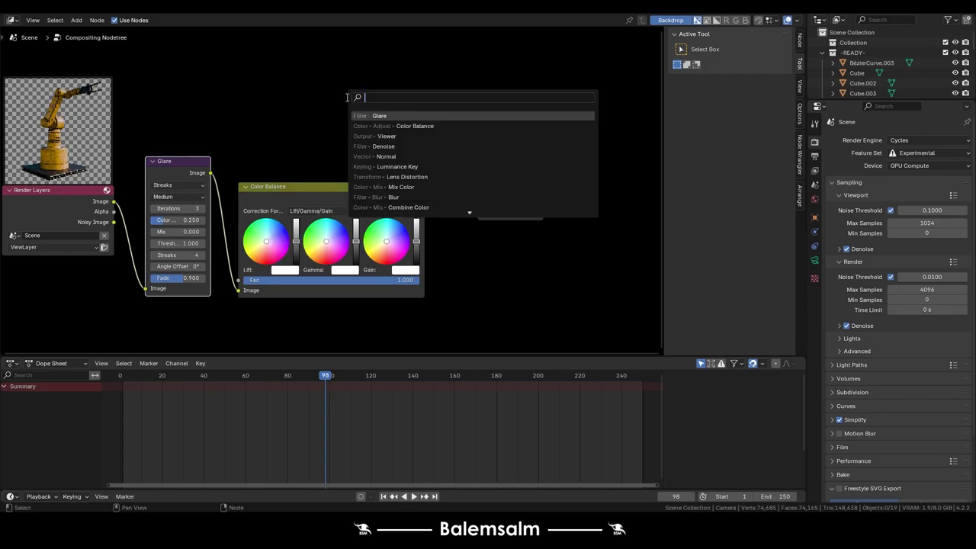
{"action": "type", "text": "lum"}
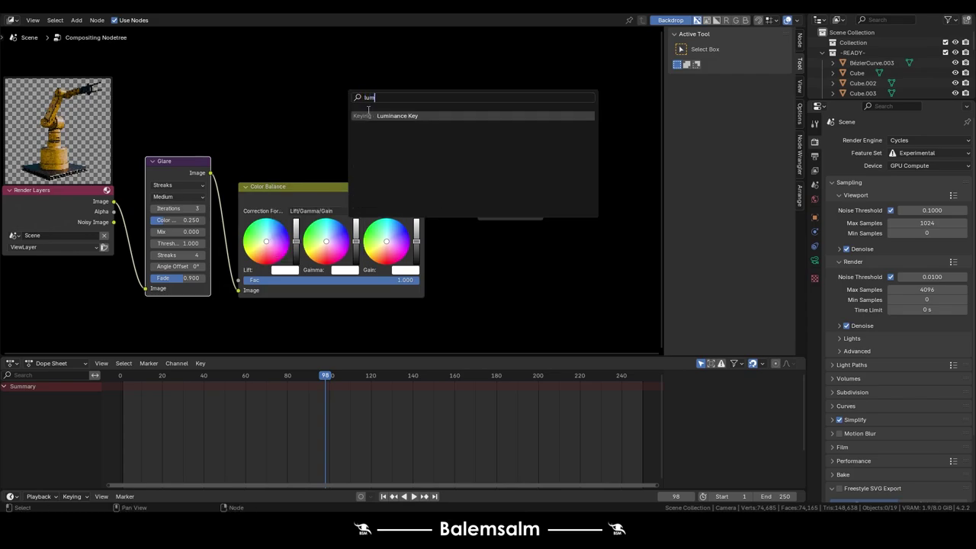
{"action": "key", "text": "Return"}
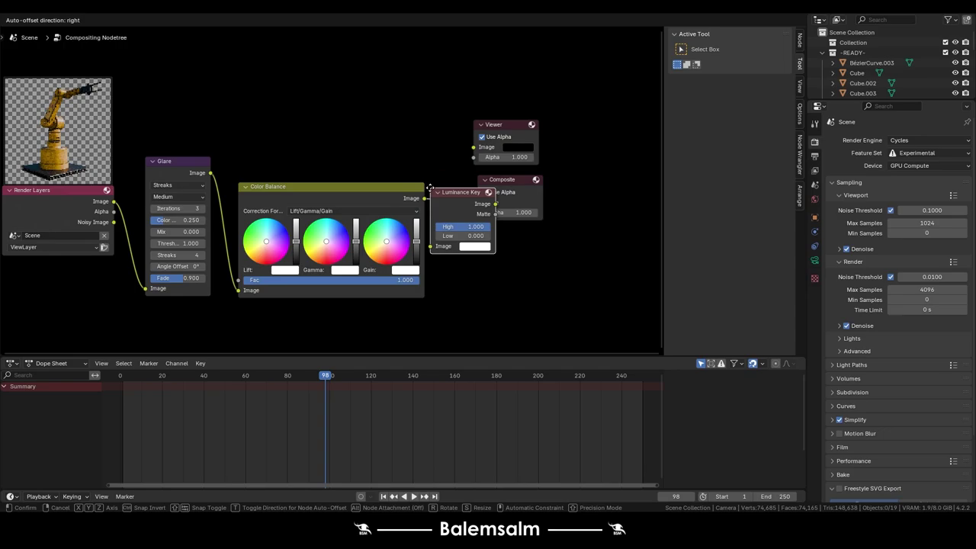
{"action": "key", "text": "Escape"}
{"action": "left_click_drag", "start_coordinate": [225, 51], "coordinate": [238, 143]}
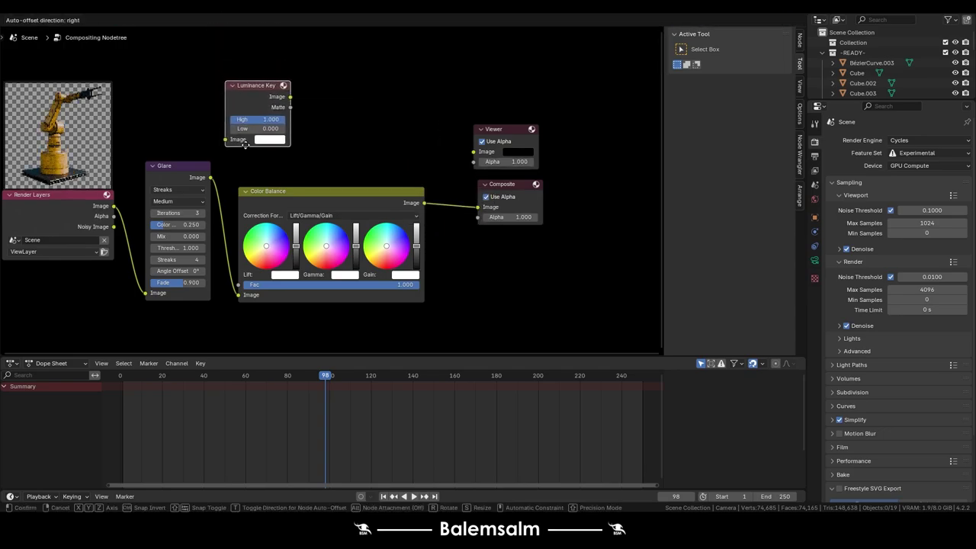
{"action": "key", "text": "x"}
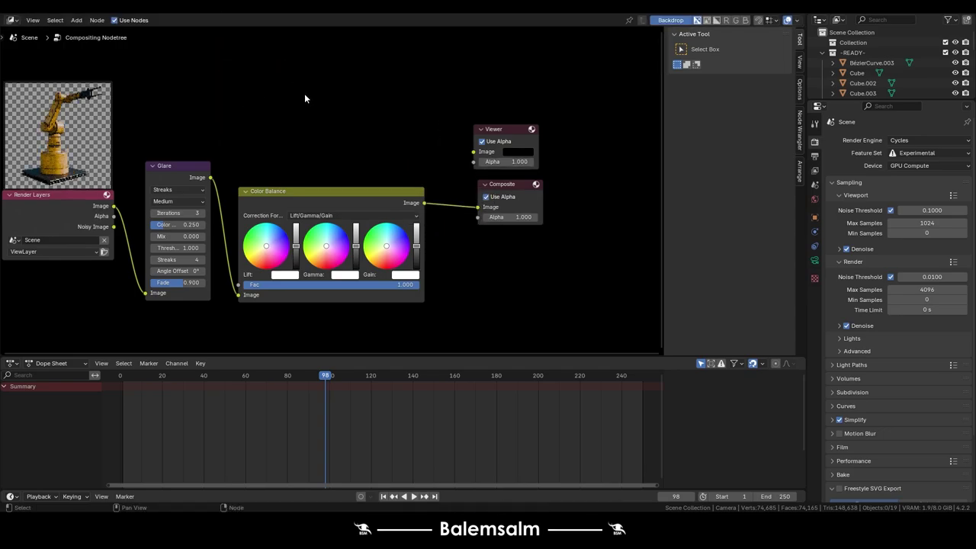
Insert a Lens Distortion node between Color Balance and Composite
{"action": "key", "text": "shift+a"}
{"action": "type", "text": "d"}
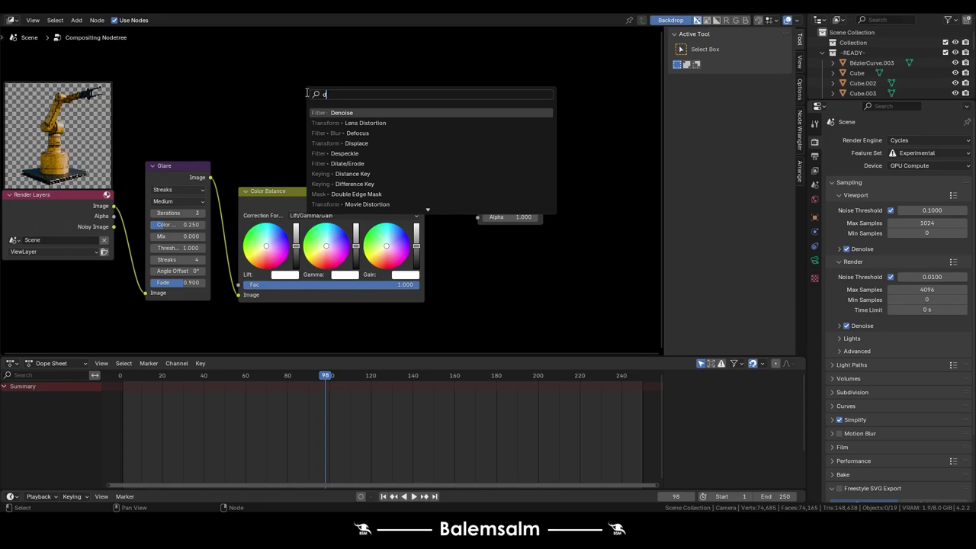
{"action": "type", "text": "is"}
{"action": "key", "text": "Down"}
{"action": "key", "text": "Down"}
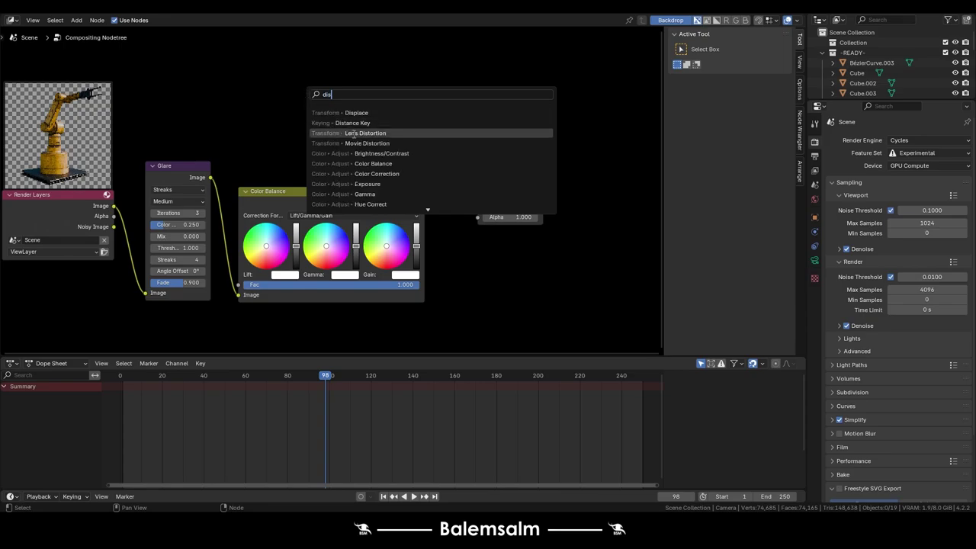
{"action": "key", "text": "Return"}
{"action": "left_click", "coordinate": [476, 211]}
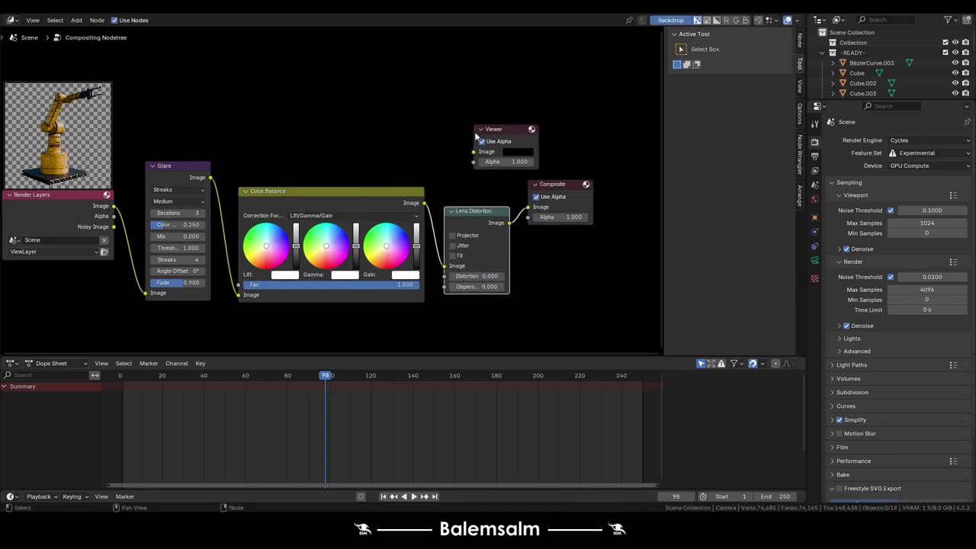
Try Lens Distortion values: 0.01 Distortion and Dispersion, then 1 and .1
{"action": "left_click", "coordinate": [498, 278]}
{"action": "type", "text": ".01"}
{"action": "key", "text": "Tab"}
{"action": "type", "text": "0.01"}
{"action": "key", "text": "Return"}
{"action": "middle_click_drag", "start_coordinate": [633, 334], "coordinate": [488, 274]}
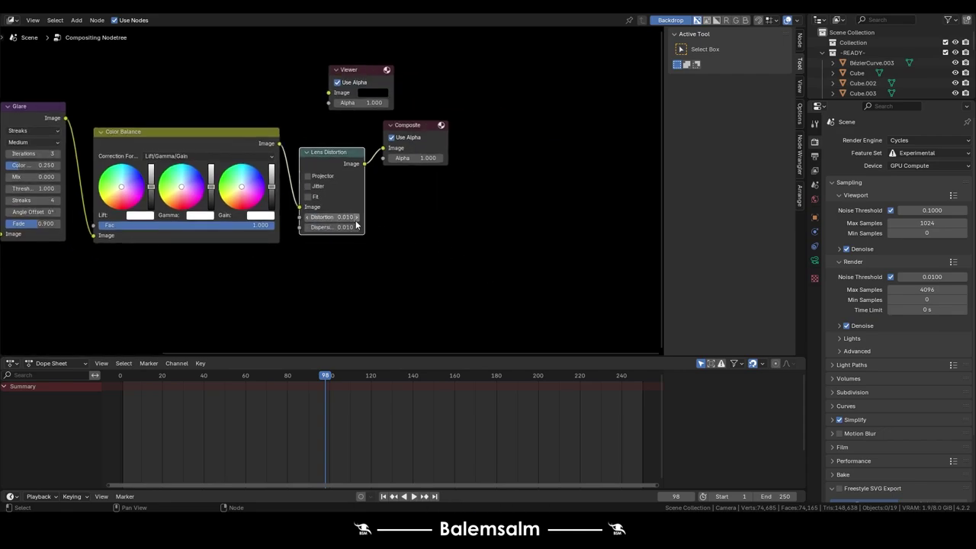
{"action": "left_click", "coordinate": [349, 217]}
{"action": "key", "text": "BackSpace"}
{"action": "key", "text": "BackSpace"}
{"action": "key", "text": "BackSpace"}
{"action": "type", "text": "1"}
{"action": "key", "text": "Tab"}
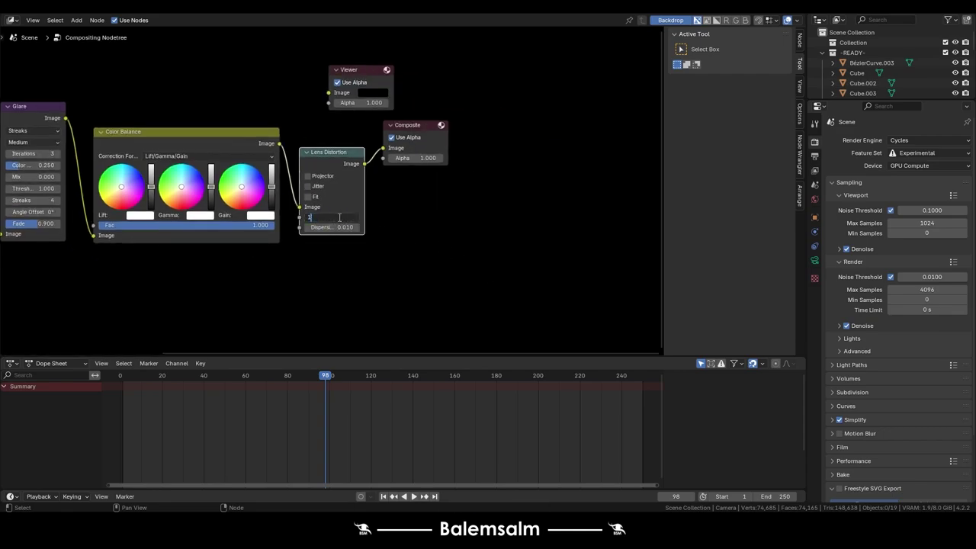
{"action": "type", "text": ".1"}
{"action": "key", "text": "Return"}
Switch the Glare node's type to Fog Glow
{"action": "middle_click_drag", "start_coordinate": [475, 265], "coordinate": [664, 301]}
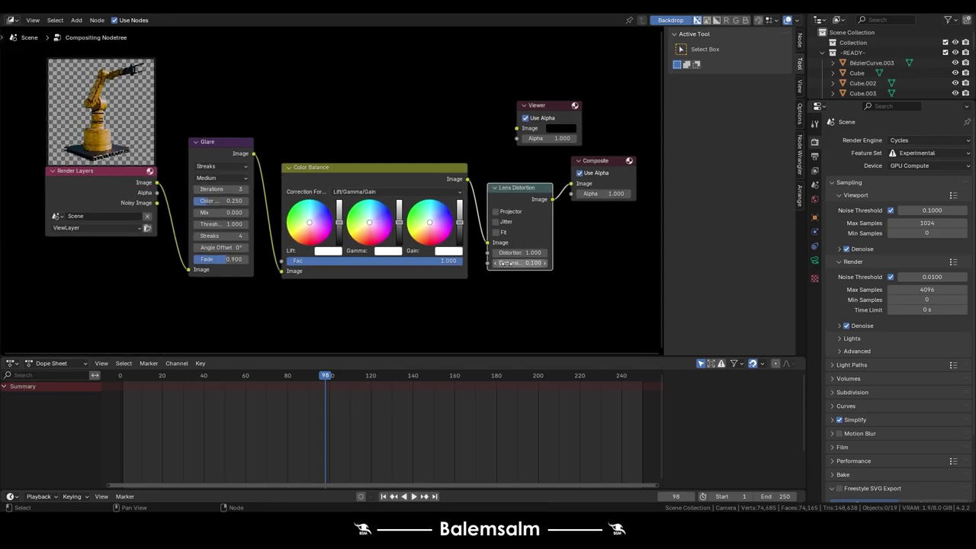
{"action": "left_click", "coordinate": [223, 166]}
{"action": "left_click", "coordinate": [228, 219]}
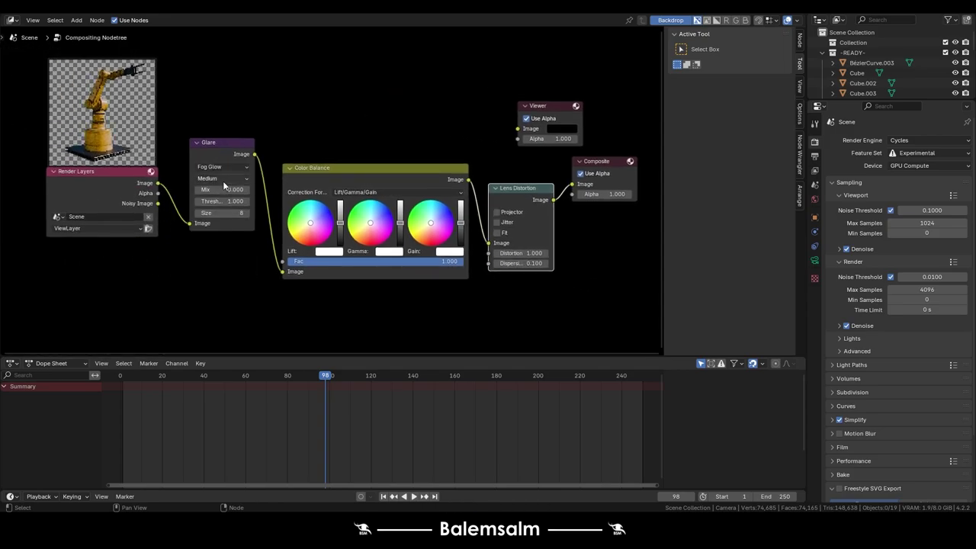
Connect the Lens Distortion output to the Viewer node to preview the backdrop
{"action": "left_click_drag", "start_coordinate": [566, 117], "coordinate": [623, 122]}
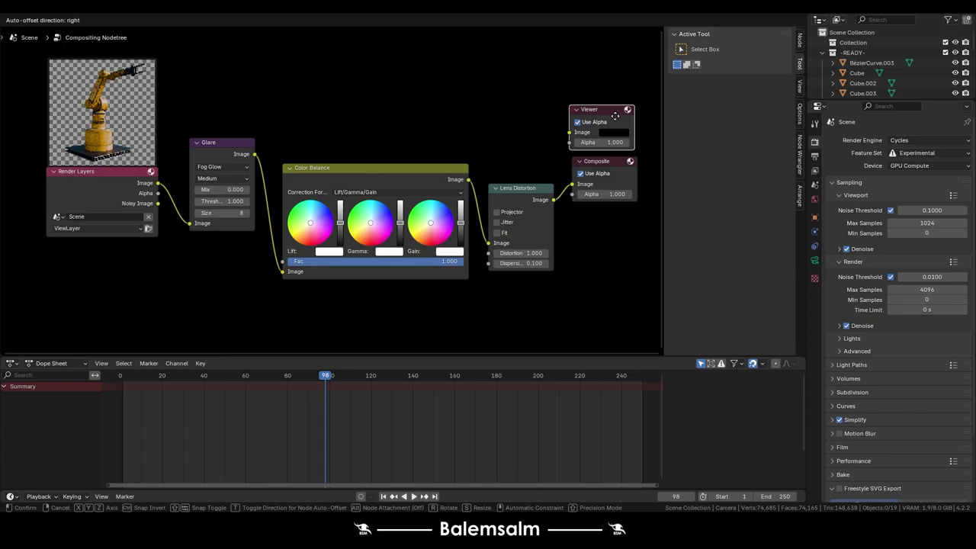
{"action": "left_click_drag", "start_coordinate": [557, 202], "coordinate": [577, 133]}
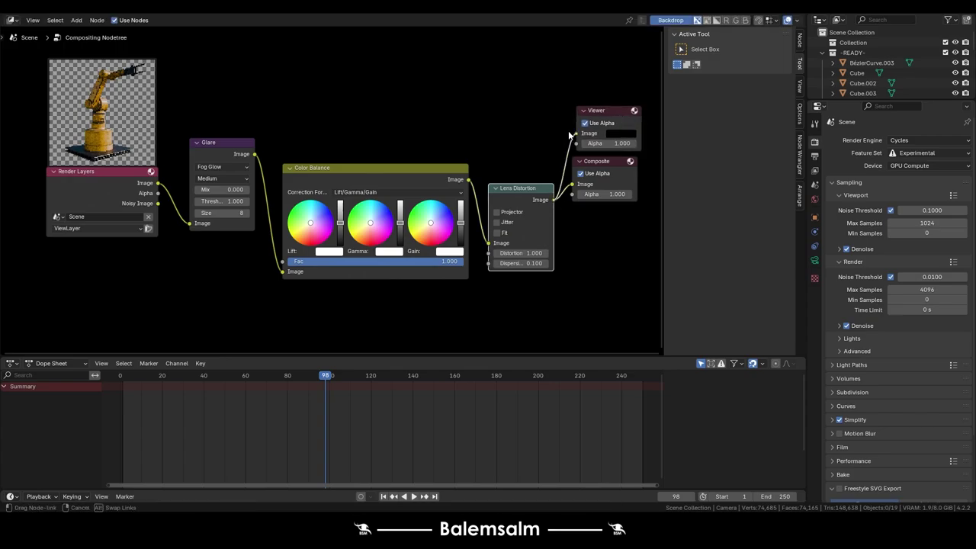
{"action": "scroll", "coordinate": [329, 59], "scroll_direction": "down", "scroll_amount": 2}
{"action": "middle_click_drag", "start_coordinate": [359, 110], "coordinate": [384, 162]}
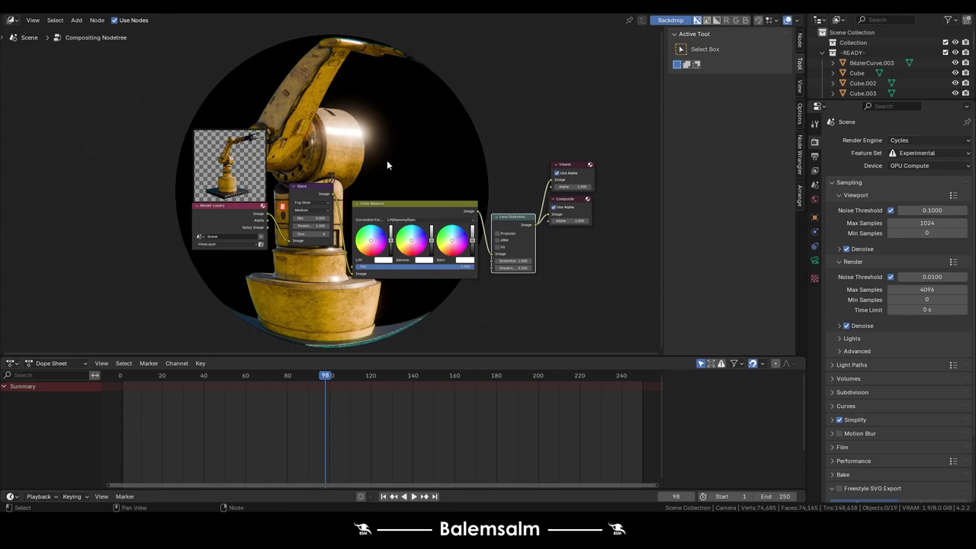
{"action": "scroll", "coordinate": [527, 259], "scroll_direction": "up", "scroll_amount": 3}
{"action": "scroll", "coordinate": [468, 207], "scroll_direction": "up", "scroll_amount": 1}
Set Lens Distortion's Distortion and Dispersion both to 0.010
{"action": "left_click", "coordinate": [503, 266]}
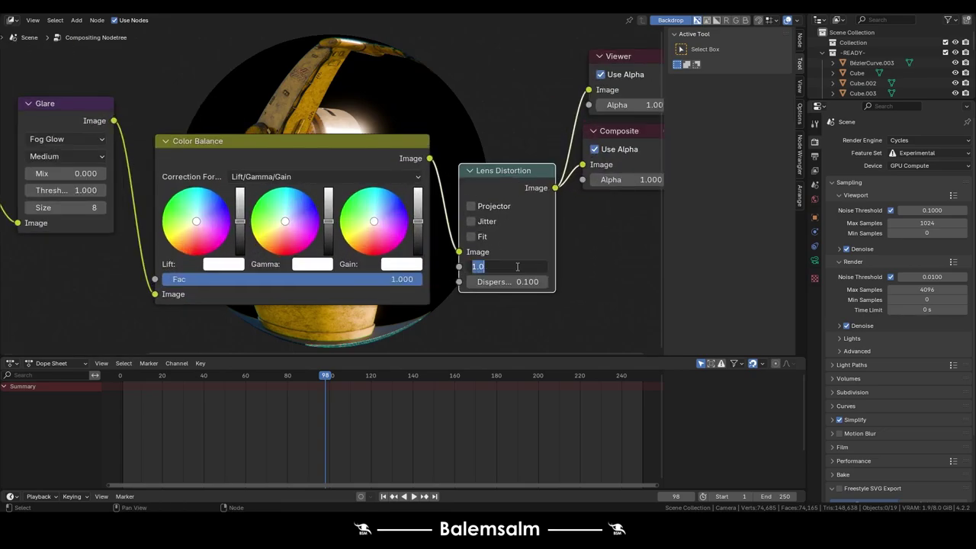
{"action": "type", "text": "0.1"}
{"action": "key", "text": "Return"}
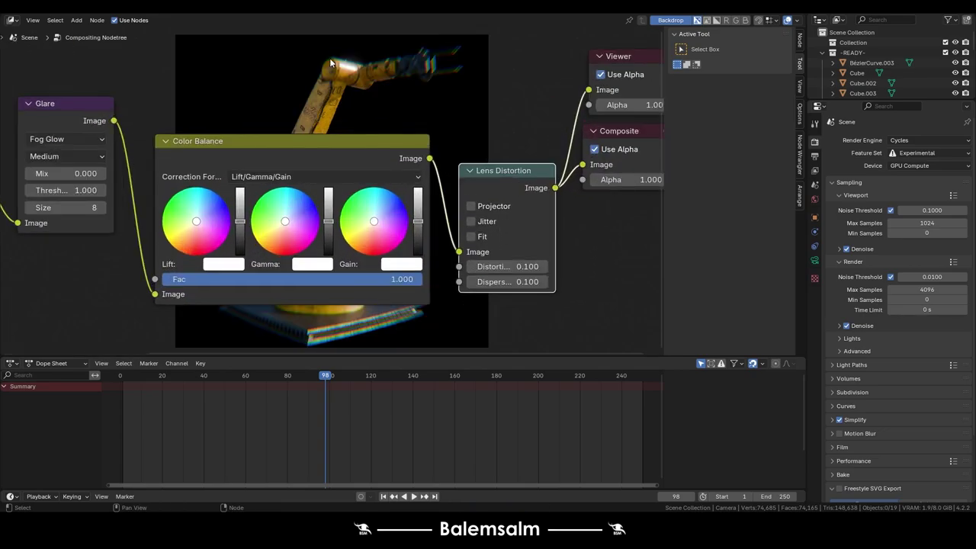
{"action": "left_click", "coordinate": [503, 266]}
{"action": "type", "text": "0.01"}
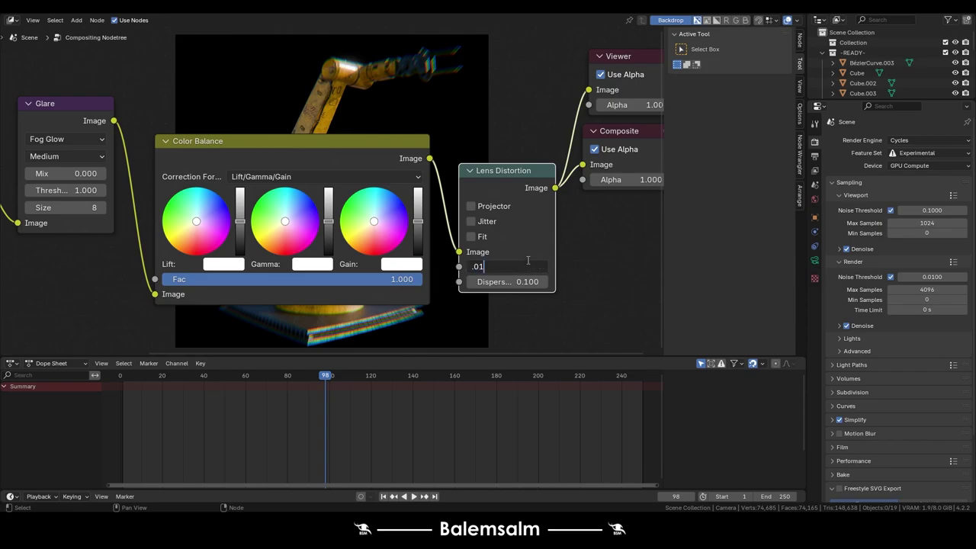
{"action": "key", "text": "Return"}
{"action": "left_click", "coordinate": [507, 281]}
{"action": "type", "text": "0.01"}
{"action": "key", "text": "Return"}
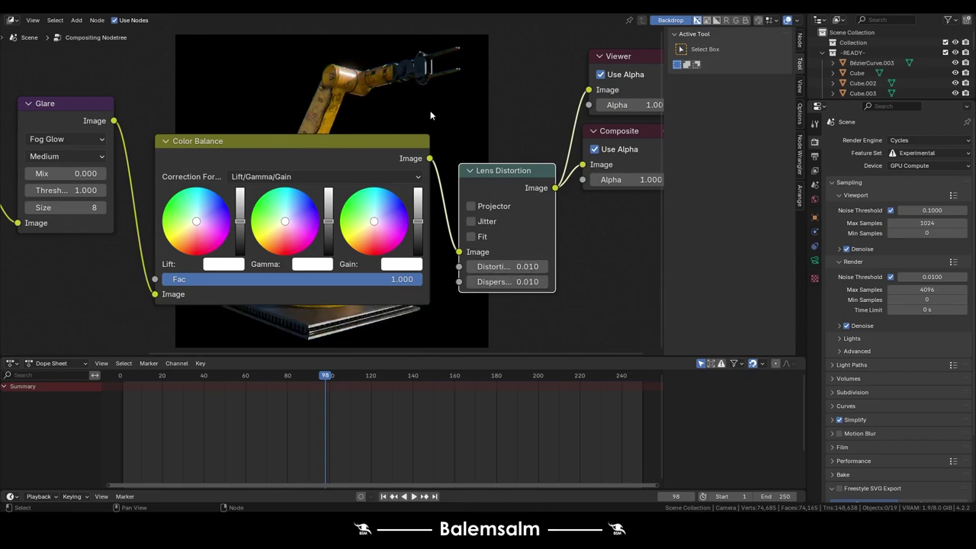
Reposition and enlarge the backdrop preview in the node editor
{"action": "middle_click_drag", "start_coordinate": [334, 75], "coordinate": [430, 160]}
{"action": "scroll", "coordinate": [419, 107], "scroll_direction": "up", "scroll_amount": 3}
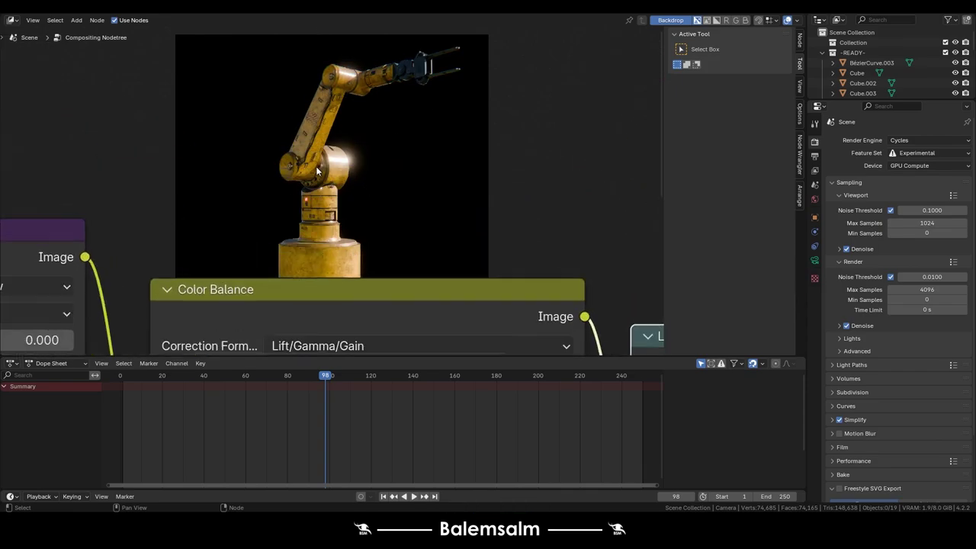
{"action": "scroll", "coordinate": [325, 149], "scroll_direction": "down", "scroll_amount": 2}
{"action": "middle_click_drag", "start_coordinate": [350, 158], "coordinate": [434, 164], "text": "alt"}
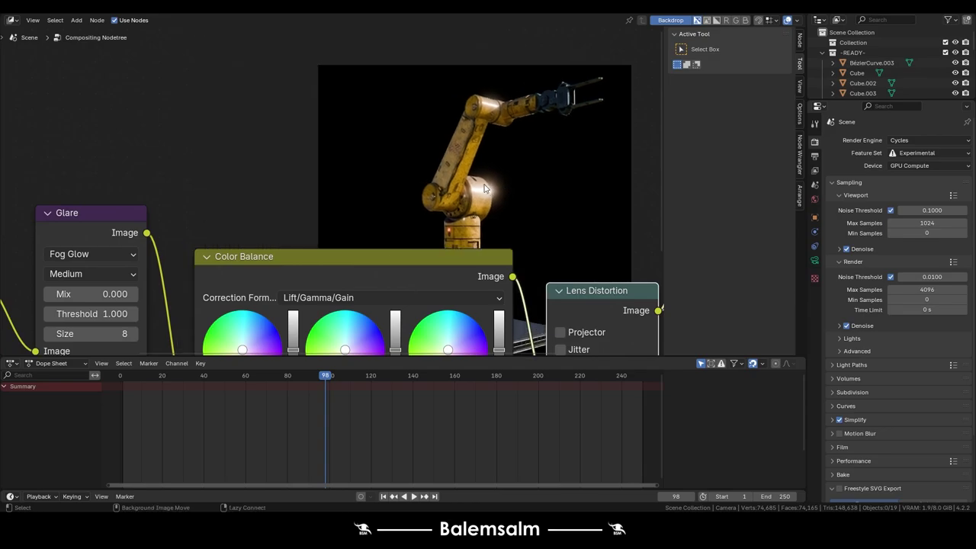
{"action": "key", "text": "v"}
{"action": "key", "text": "v"}
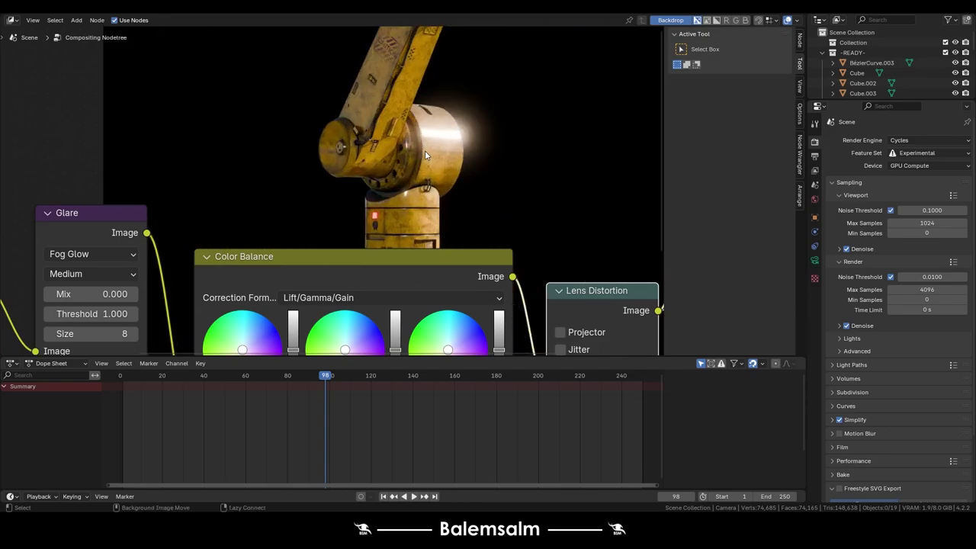
{"action": "key", "text": "v"}
{"action": "key", "text": "v"}
{"action": "key", "text": "alt+v"}
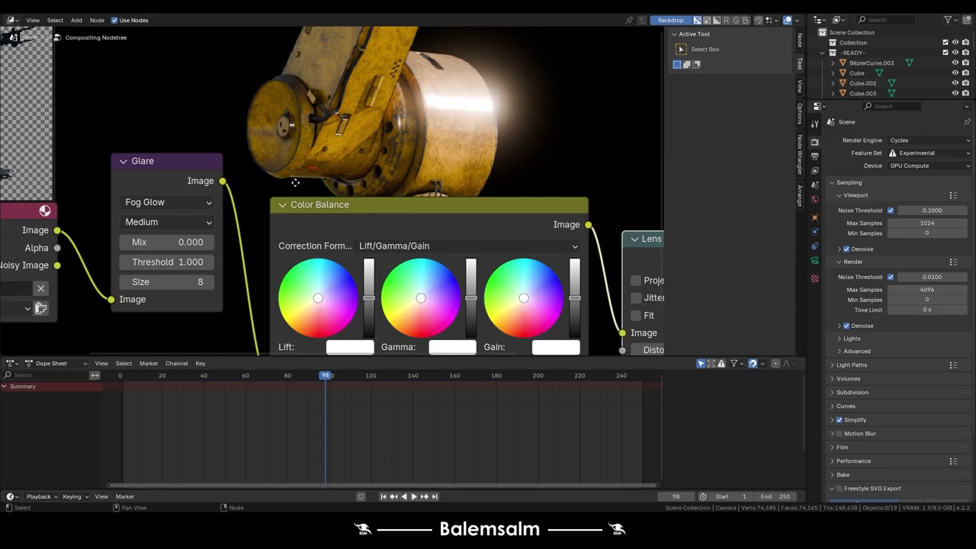
Lower the glare Size from 8 to 6 and settle the Threshold at 0.85
{"action": "middle_click_drag", "start_coordinate": [129, 331], "coordinate": [220, 324]}
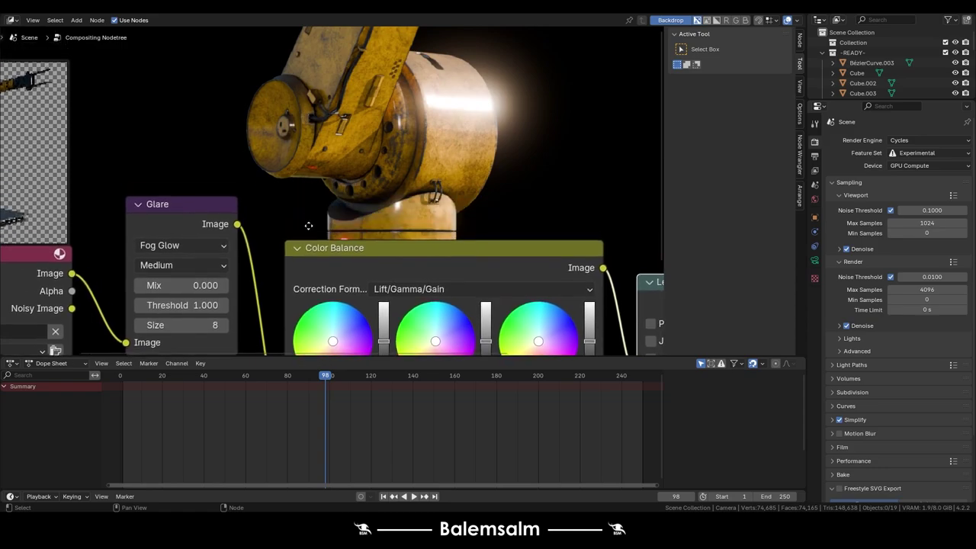
{"action": "left_click", "coordinate": [140, 328]}
{"action": "left_click", "coordinate": [141, 328]}
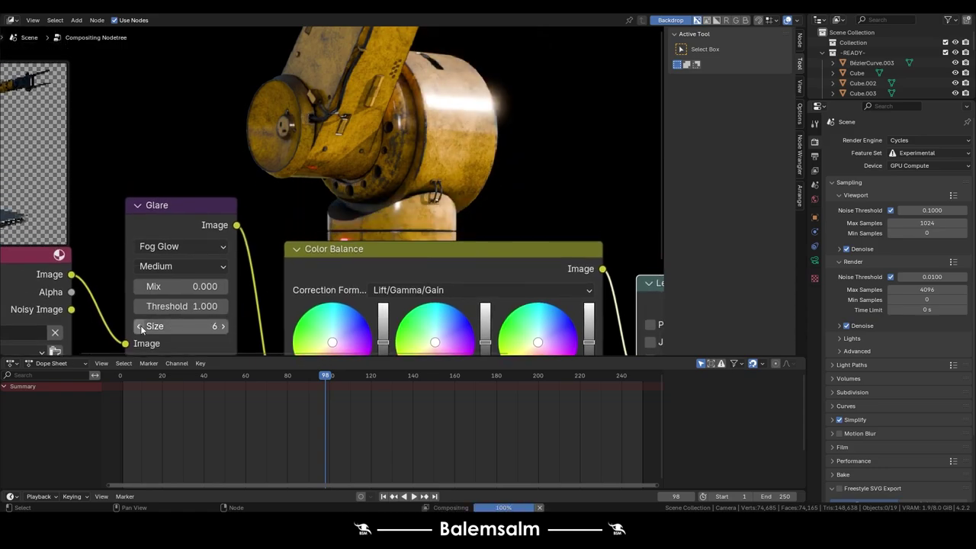
{"action": "left_click", "coordinate": [206, 306]}
{"action": "type", "text": "2"}
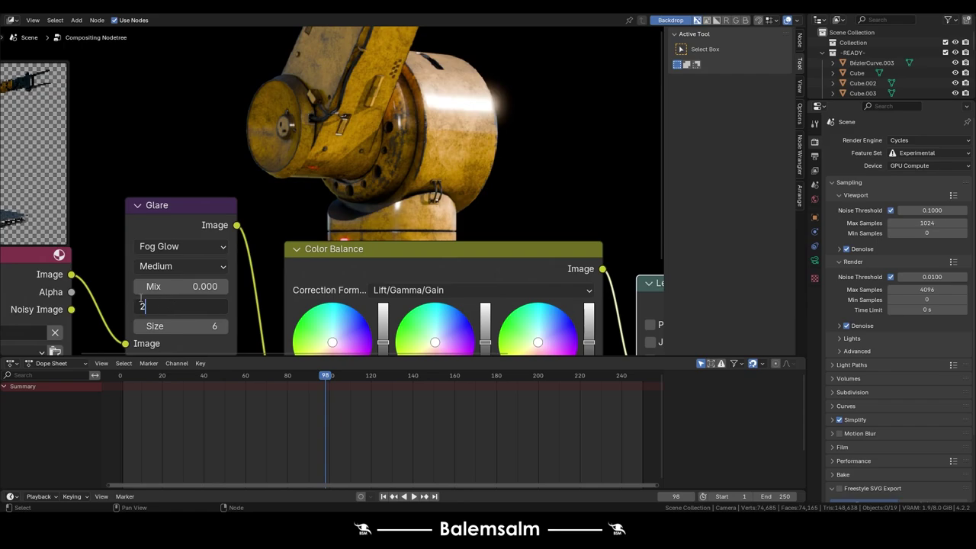
{"action": "key", "text": "Return"}
{"action": "left_click", "coordinate": [139, 306]}
{"action": "type", "text": "1"}
{"action": "key", "text": "Return"}
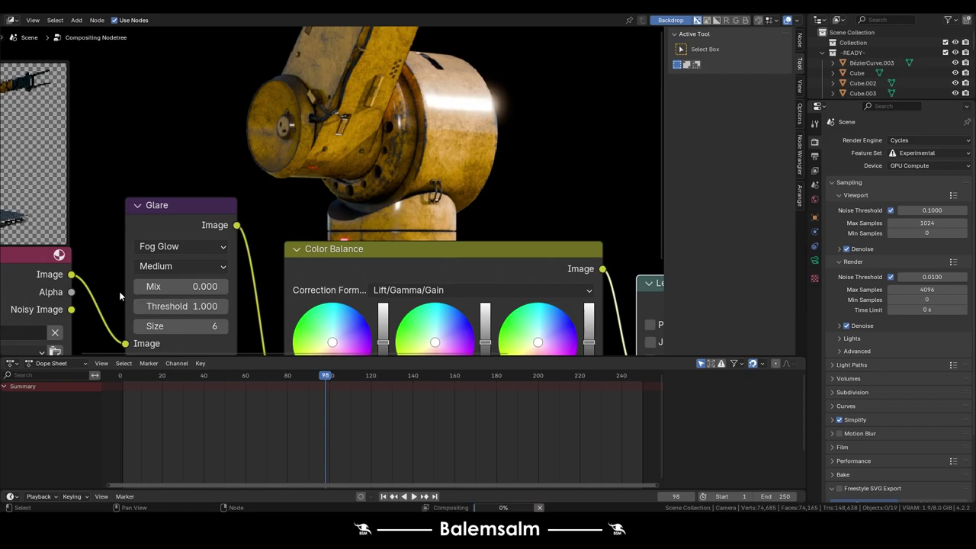
{"action": "left_click", "coordinate": [160, 306]}
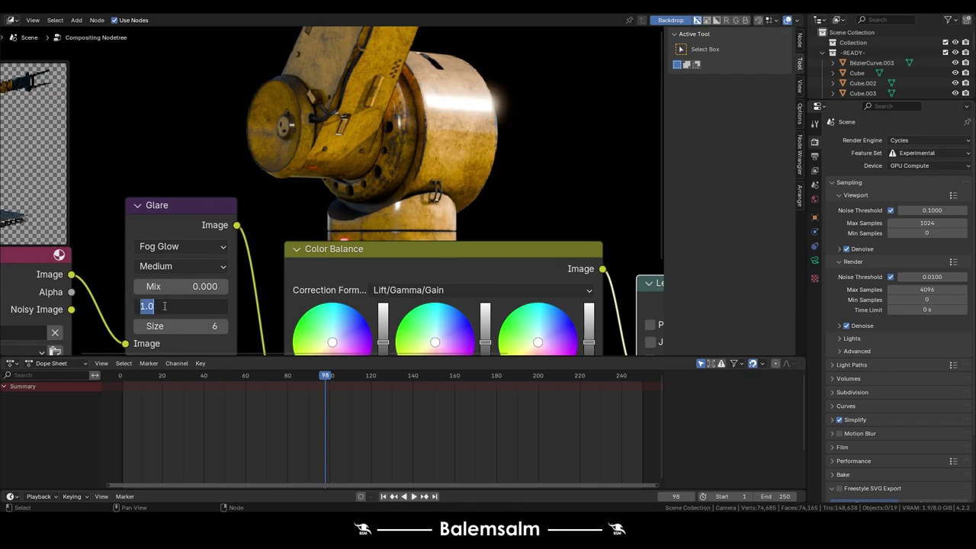
{"action": "type", "text": ".5"}
{"action": "key", "text": "Return"}
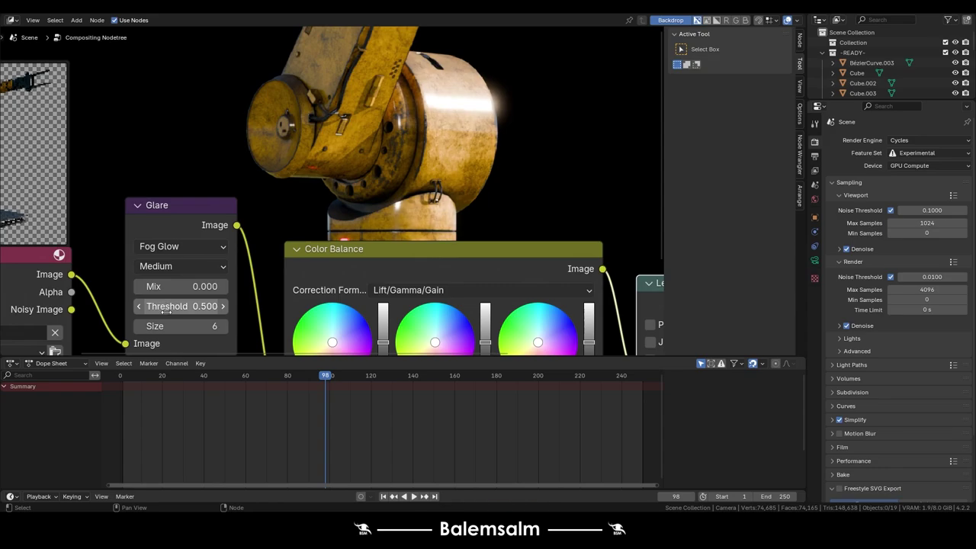
{"action": "left_click", "coordinate": [188, 307]}
{"action": "type", "text": ".85"}
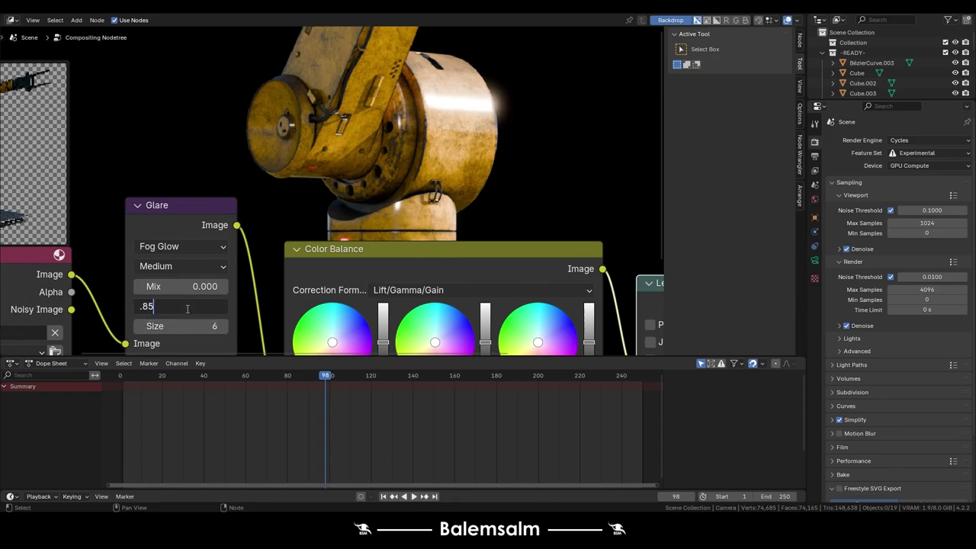
{"action": "key", "text": "Return"}
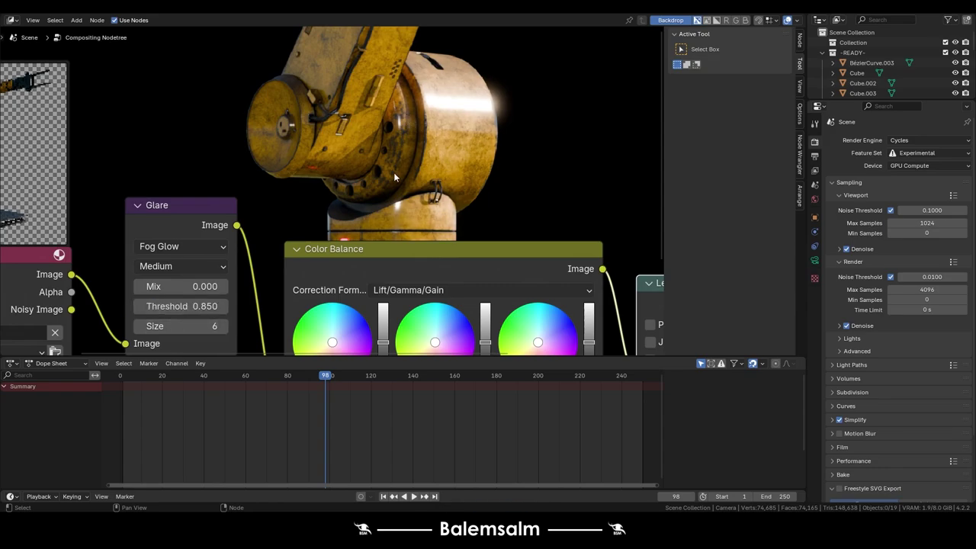
Reduce Lens Distortion's Distortion and Dispersion to 0.005 each
{"action": "mouse_move", "coordinate": [393, 177]}
{"action": "middle_mouse_down"}
{"action": "mouse_move", "coordinate": [407, 137]}
{"action": "mouse_move", "coordinate": [338, 309]}
{"action": "mouse_move", "coordinate": [301, 295]}
{"action": "mouse_move", "coordinate": [328, 127]}
{"action": "mouse_move", "coordinate": [150, 286]}
{"action": "mouse_move", "coordinate": [207, 256]}
{"action": "mouse_move", "coordinate": [142, 205]}
{"action": "mouse_move", "coordinate": [509, 274]}
{"action": "mouse_move", "coordinate": [107, 164]}
{"action": "middle_mouse_up"}
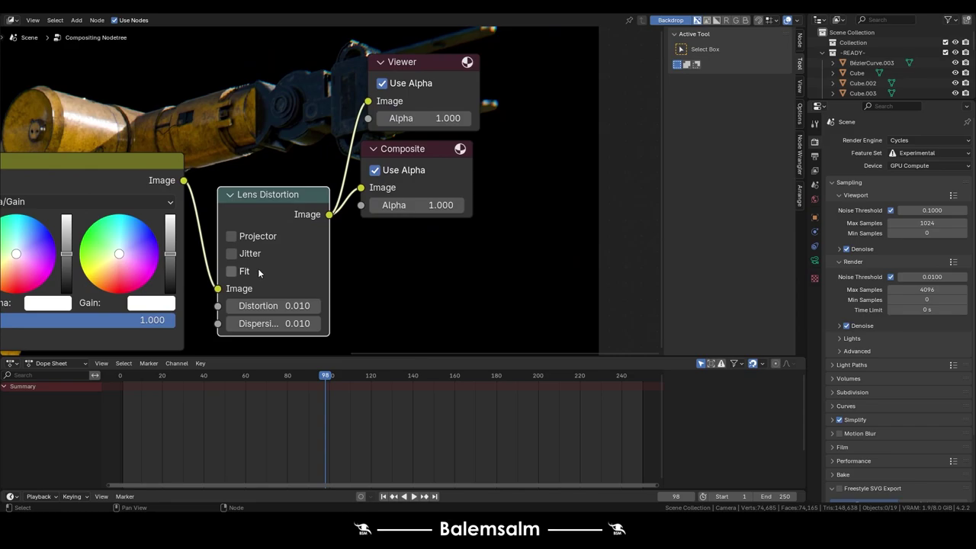
{"action": "double_click", "coordinate": [296, 303]}
{"action": "key", "text": "BackSpace"}
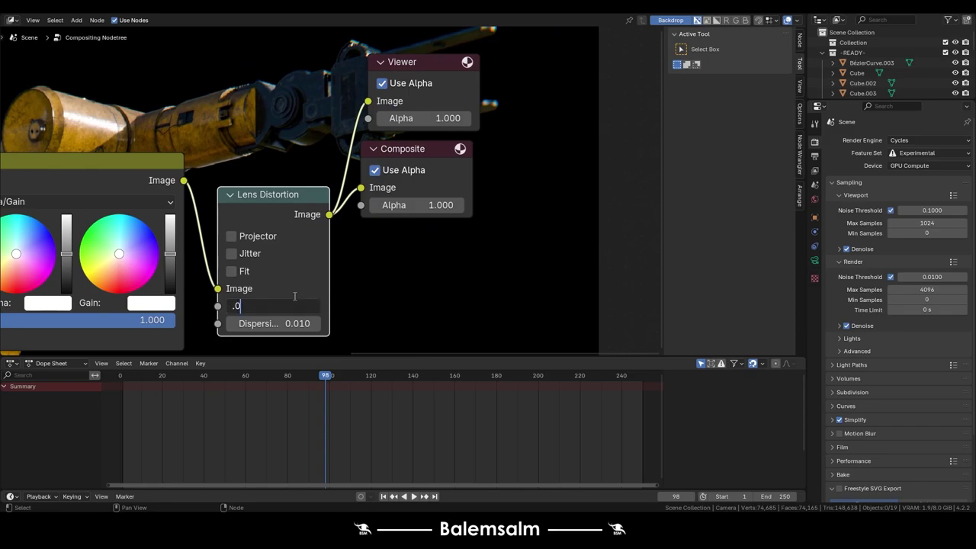
{"action": "type", "text": "05"}
{"action": "key", "text": "Return"}
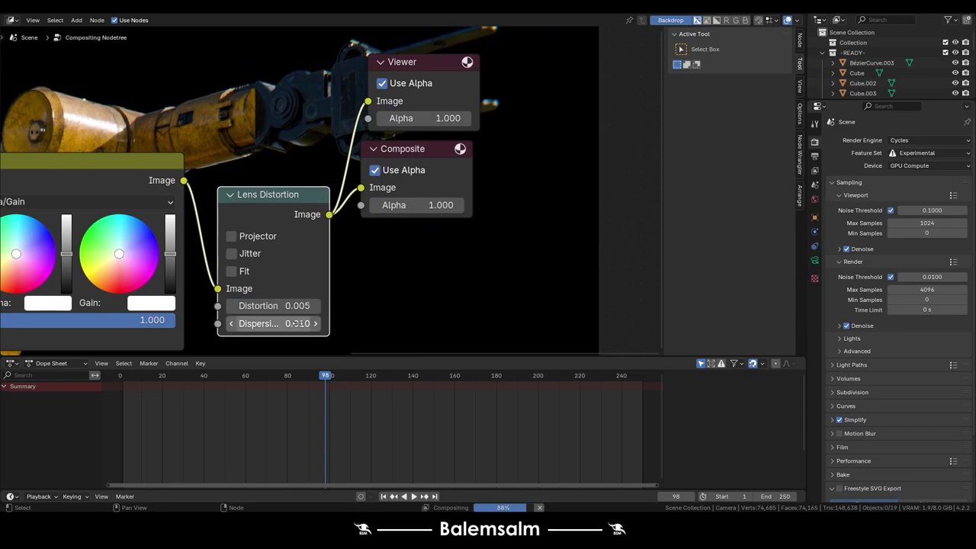
{"action": "double_click", "coordinate": [298, 324]}
{"action": "type", "text": ".005"}
{"action": "key", "text": "Return"}
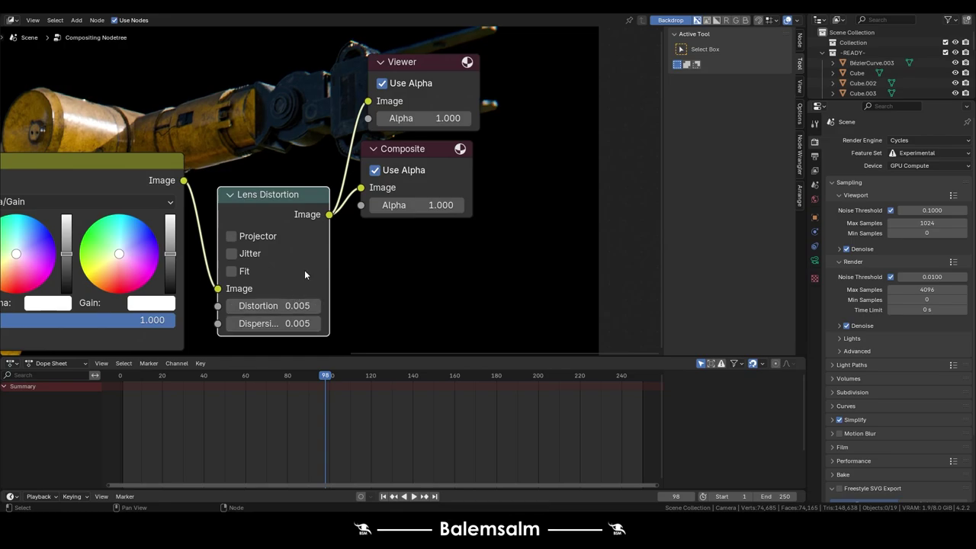
{"action": "mouse_move", "coordinate": [206, 117]}
{"action": "middle_mouse_down"}
{"action": "mouse_move", "coordinate": [333, 197]}
{"action": "mouse_move", "coordinate": [204, 161]}
{"action": "mouse_move", "coordinate": [264, 149]}
{"action": "mouse_move", "coordinate": [397, 92]}
{"action": "middle_mouse_up"}
{"action": "scroll", "coordinate": [277, 158], "scroll_direction": "up", "scroll_amount": 2}
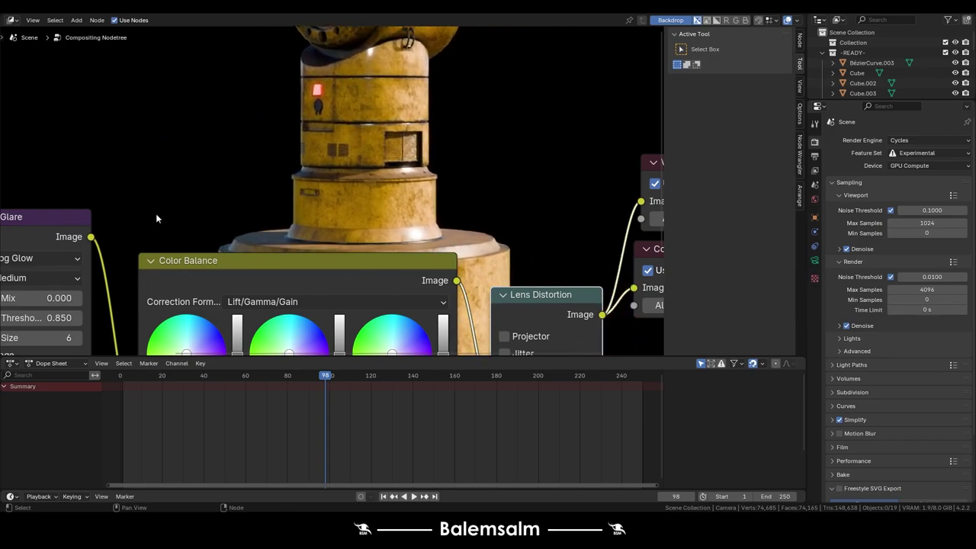
Insert a Denoise node between Render Layers and Glare and check its prefilter options
{"action": "middle_click_drag", "start_coordinate": [155, 213], "coordinate": [467, 162]}
{"action": "key", "text": "shift+a"}
{"action": "type", "text": "no"}
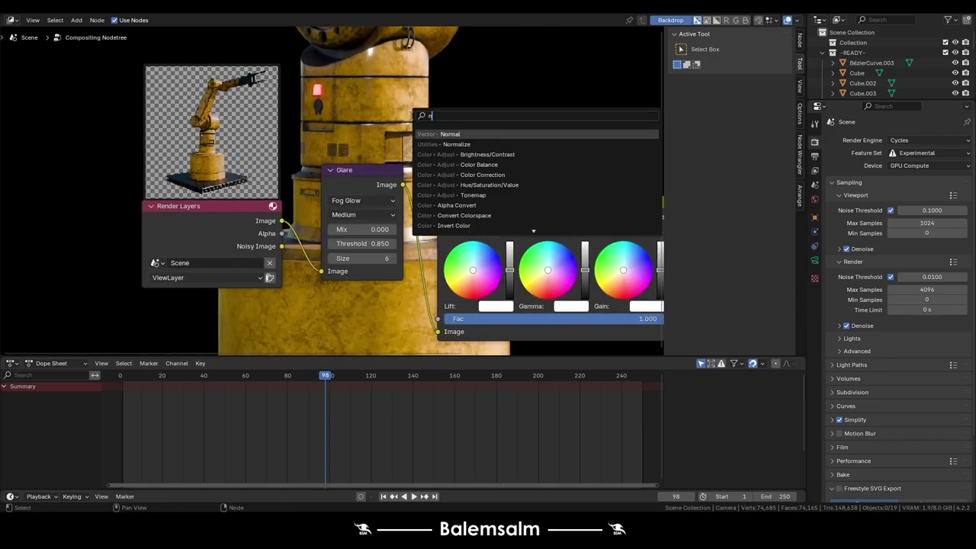
{"action": "left_click", "coordinate": [447, 154]}
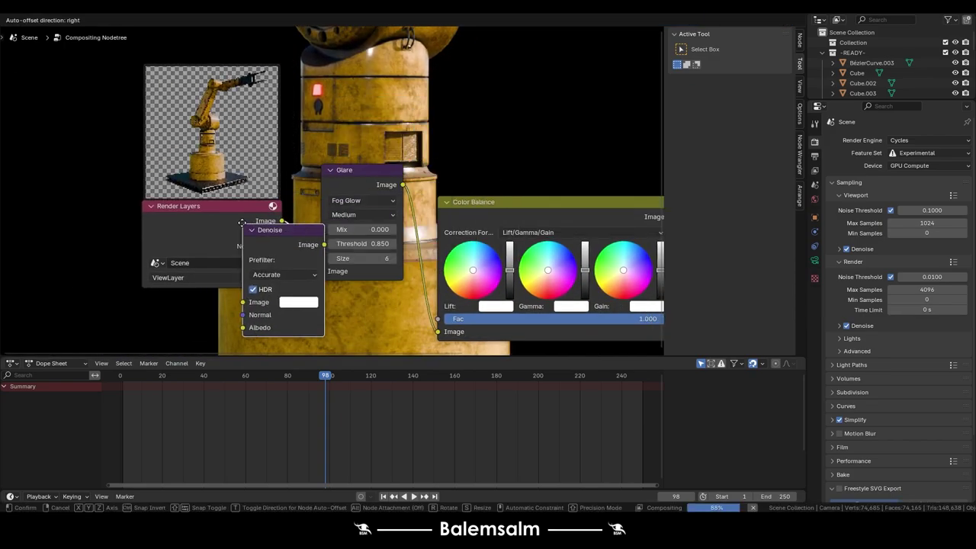
{"action": "left_click", "coordinate": [320, 229]}
{"action": "scroll", "coordinate": [354, 261], "scroll_direction": "up", "scroll_amount": 2}
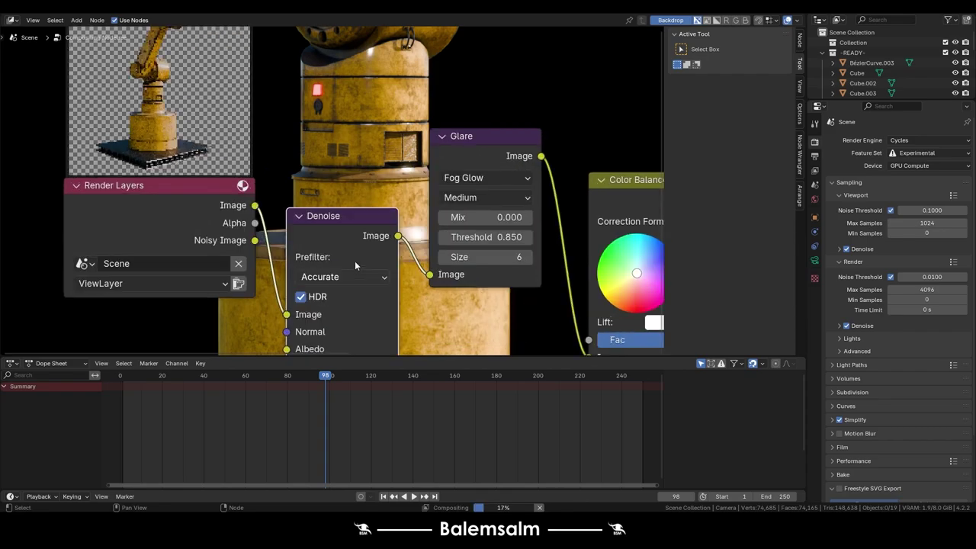
{"action": "left_click", "coordinate": [332, 278]}
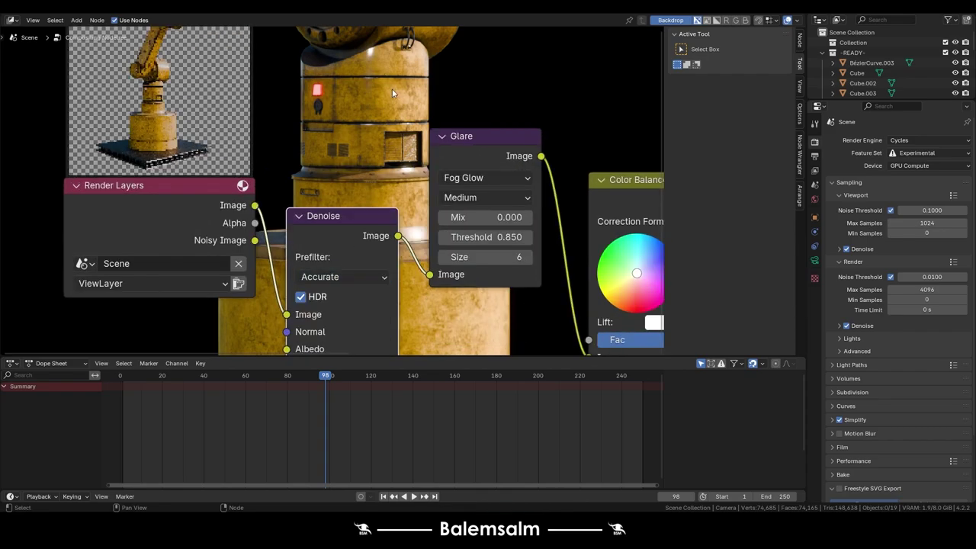
Fit the whole backdrop render in the editor and reposition the node tree
{"action": "mouse_move", "coordinate": [358, 173]}
{"action": "middle_mouse_down", "text": "alt"}
{"action": "mouse_move", "coordinate": [52, 96]}
{"action": "mouse_move", "coordinate": [414, 118]}
{"action": "mouse_move", "coordinate": [391, 119]}
{"action": "middle_mouse_up", "text": "alt"}
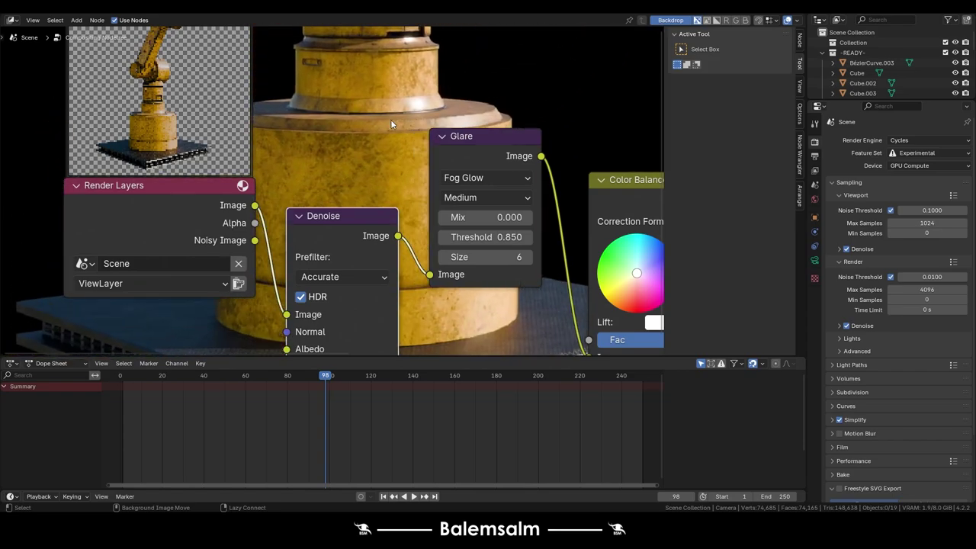
{"action": "key", "text": "alt+Home"}
{"action": "middle_click_drag", "start_coordinate": [523, 126], "coordinate": [281, 210]}
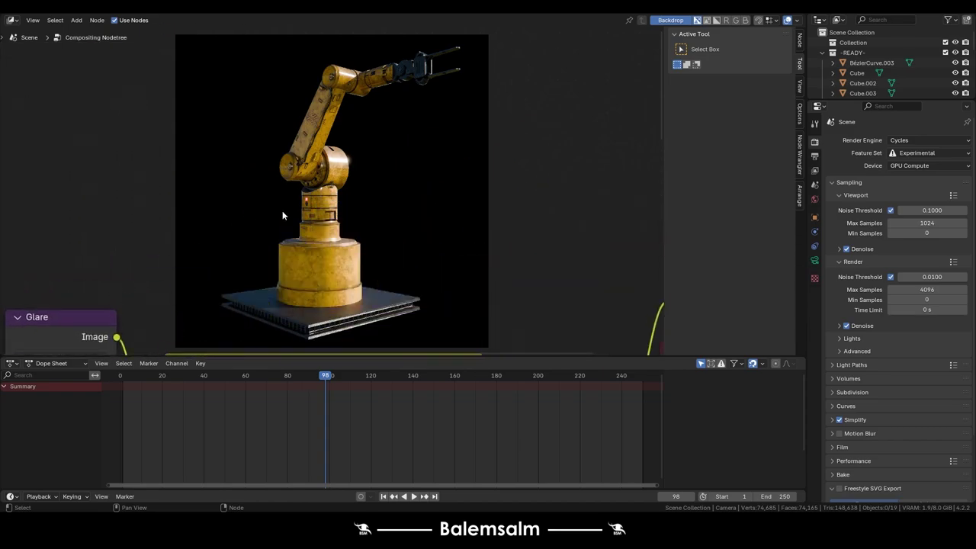
Hide the sidebar, show the toolbar, and draw annotation strokes over the render
{"action": "key", "text": "n"}
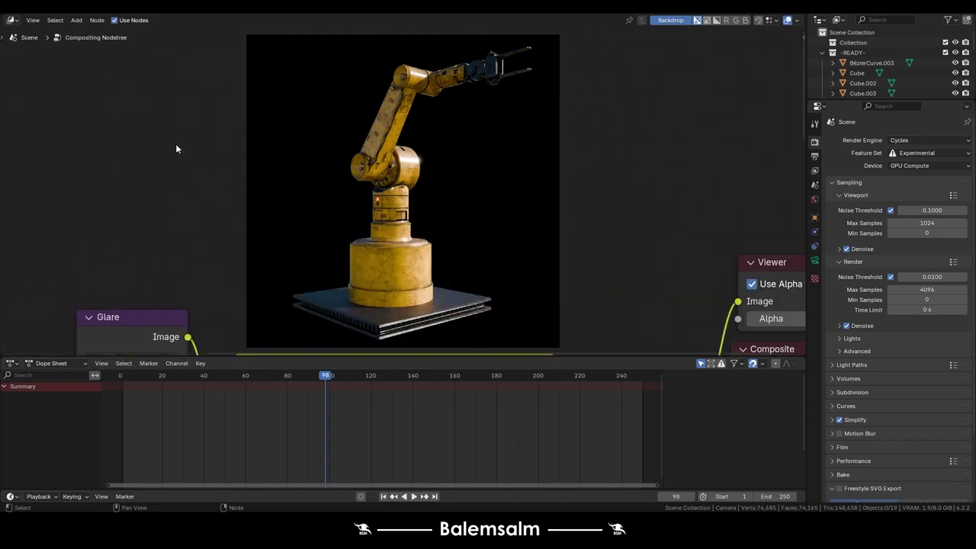
{"action": "key", "text": "t"}
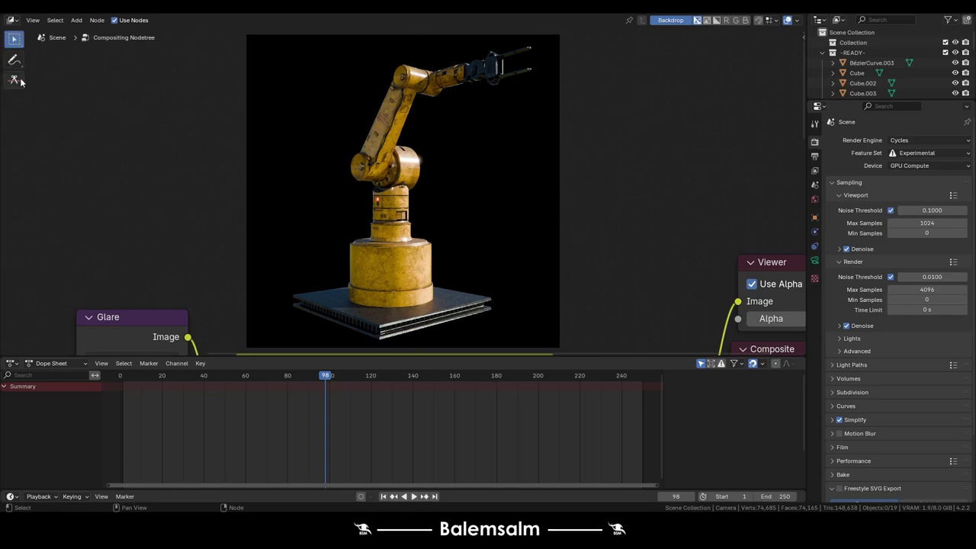
{"action": "left_click", "coordinate": [14, 59]}
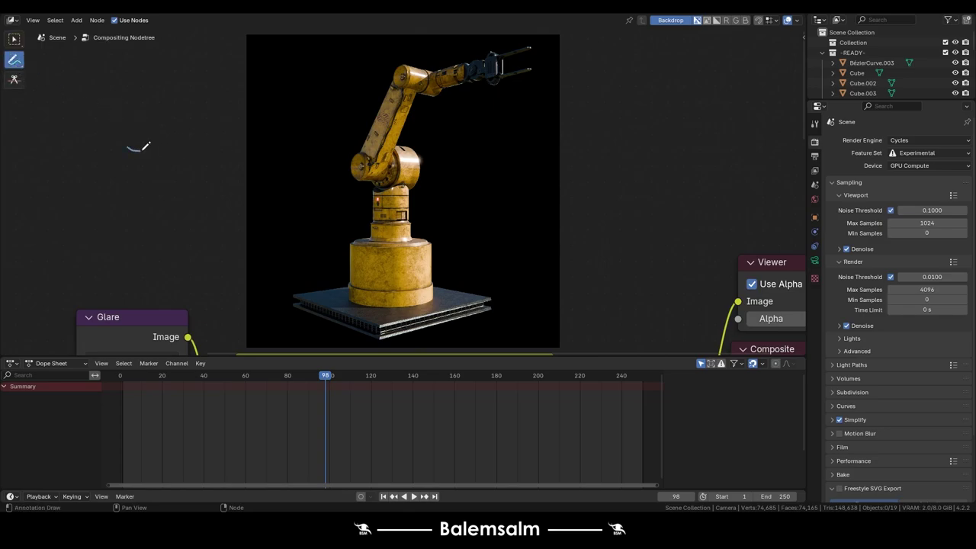
{"action": "mouse_move", "coordinate": [142, 149]}
{"action": "left_mouse_down"}
{"action": "mouse_move", "coordinate": [137, 128]}
{"action": "mouse_move", "coordinate": [157, 123]}
{"action": "mouse_move", "coordinate": [143, 159]}
{"action": "mouse_move", "coordinate": [195, 162]}
{"action": "mouse_move", "coordinate": [220, 116]}
{"action": "left_mouse_up"}
{"action": "left_click_drag", "start_coordinate": [192, 145], "coordinate": [188, 160]}
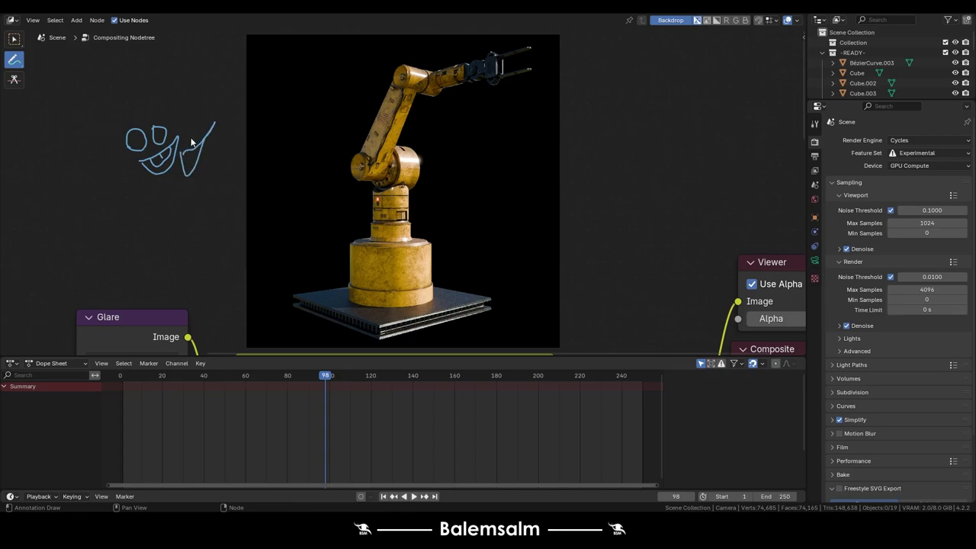
{"action": "mouse_move", "coordinate": [197, 195]}
{"action": "left_mouse_down"}
{"action": "mouse_move", "coordinate": [206, 231]}
{"action": "mouse_move", "coordinate": [268, 126]}
{"action": "left_mouse_up"}
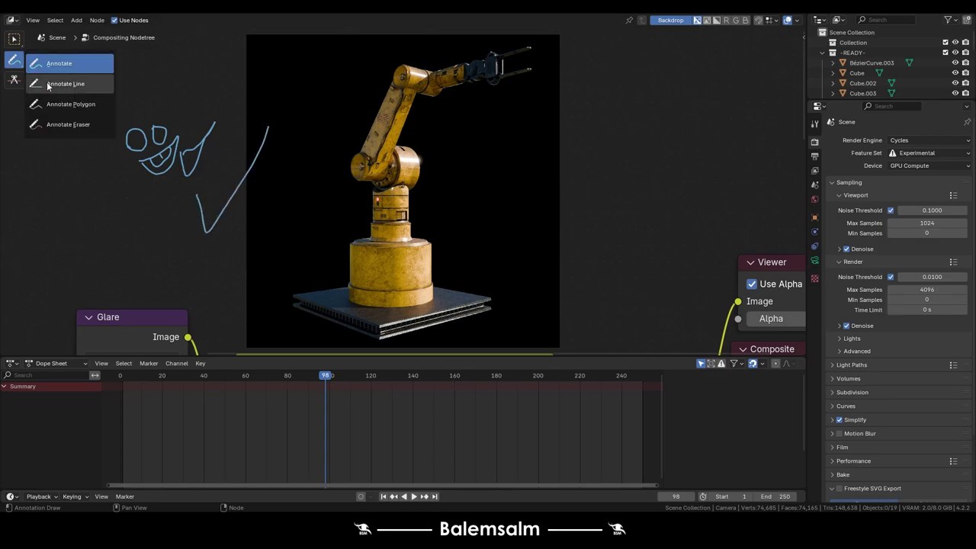
Erase all the annotation strokes with the Annotate Eraser
{"action": "left_click_drag", "start_coordinate": [12, 61], "coordinate": [73, 123]}
{"action": "mouse_move", "coordinate": [244, 179]}
{"action": "left_mouse_down"}
{"action": "mouse_move", "coordinate": [183, 225]}
{"action": "mouse_move", "coordinate": [205, 151]}
{"action": "left_mouse_up"}
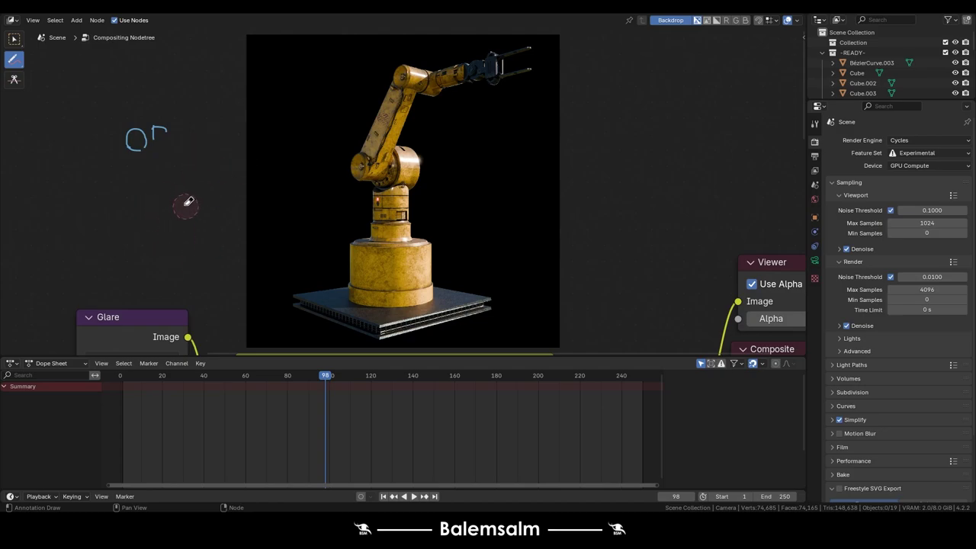
{"action": "left_click_drag", "start_coordinate": [187, 206], "coordinate": [95, 157]}
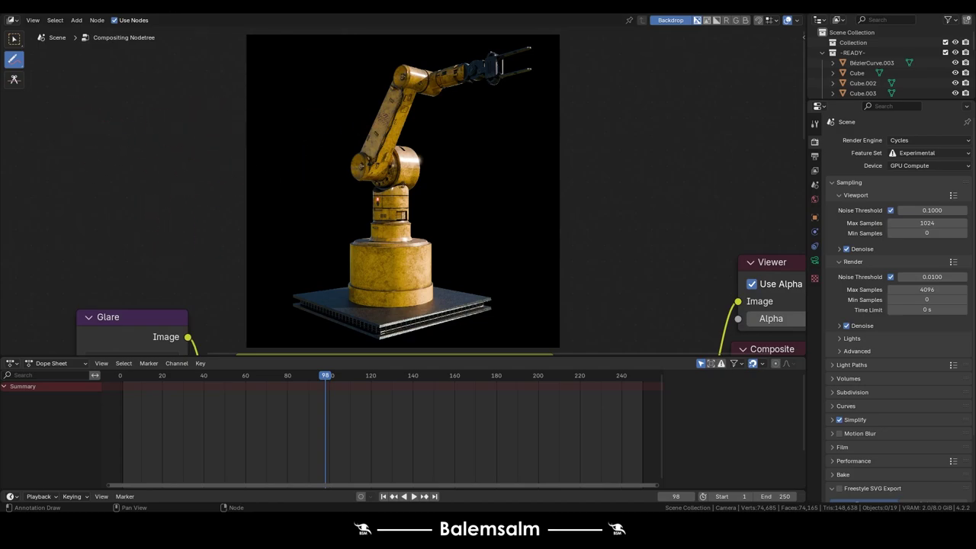